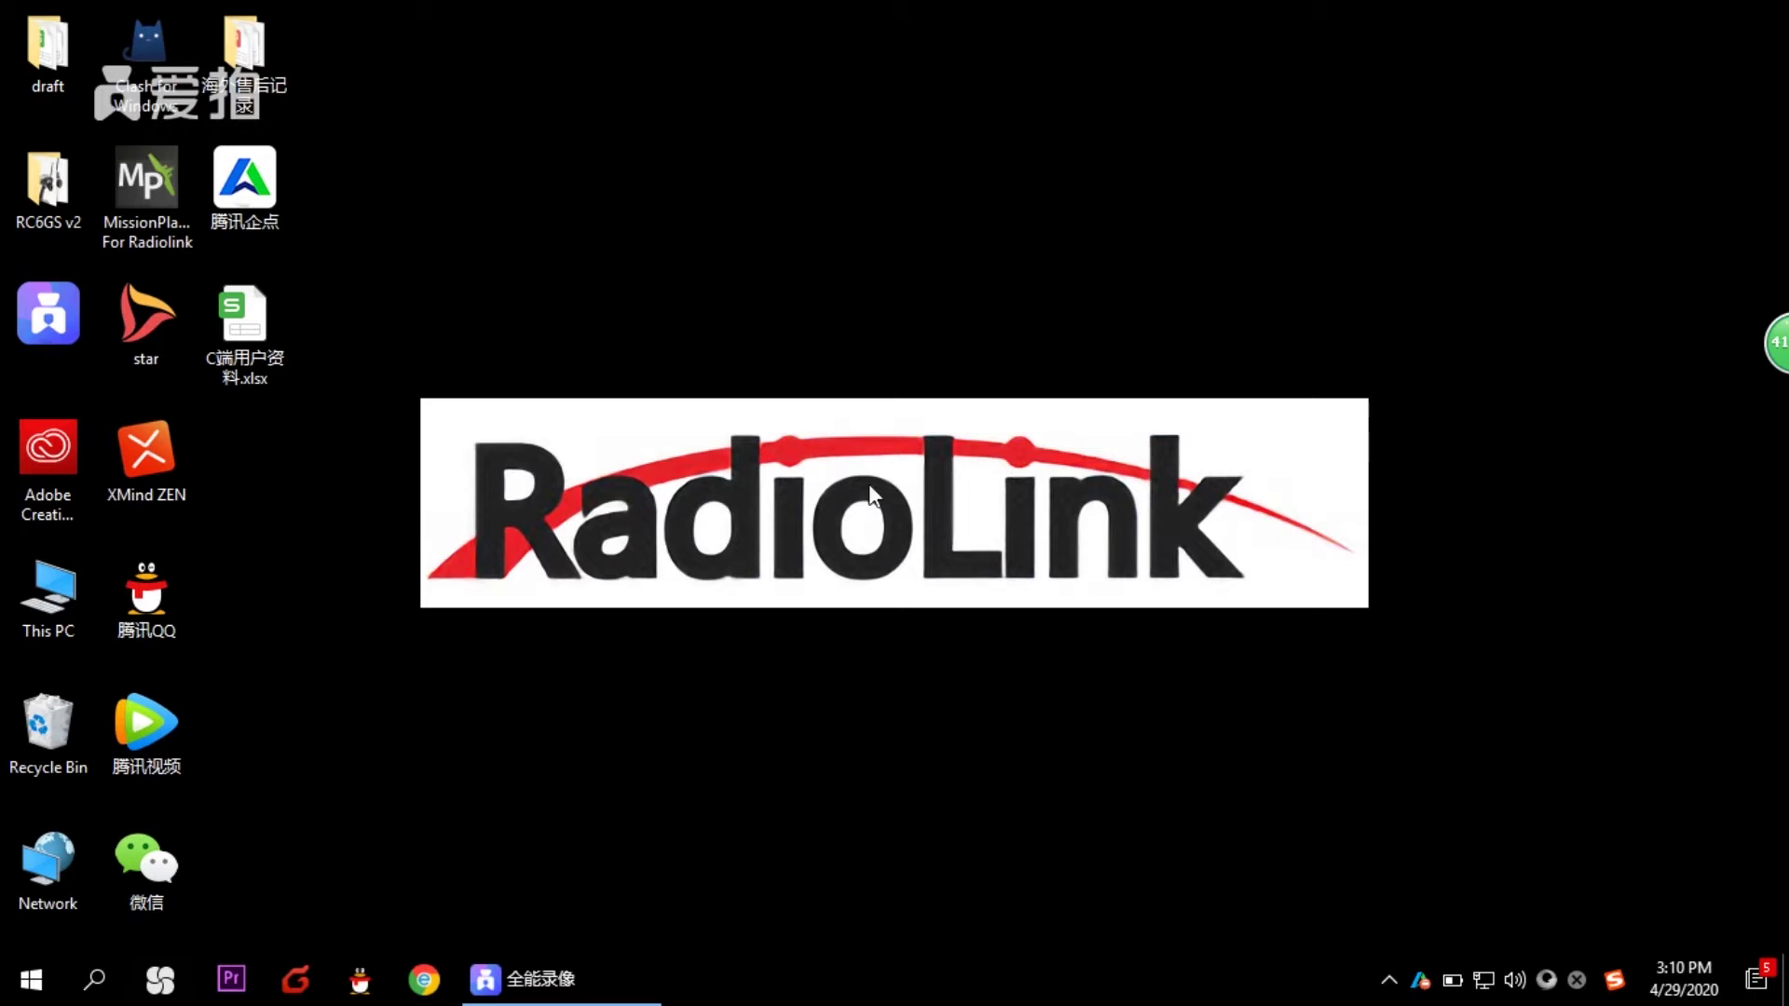
# - Launch Chrome from the taskbar on a new tab showing the Baidu start page
pyautogui.click(424, 980)
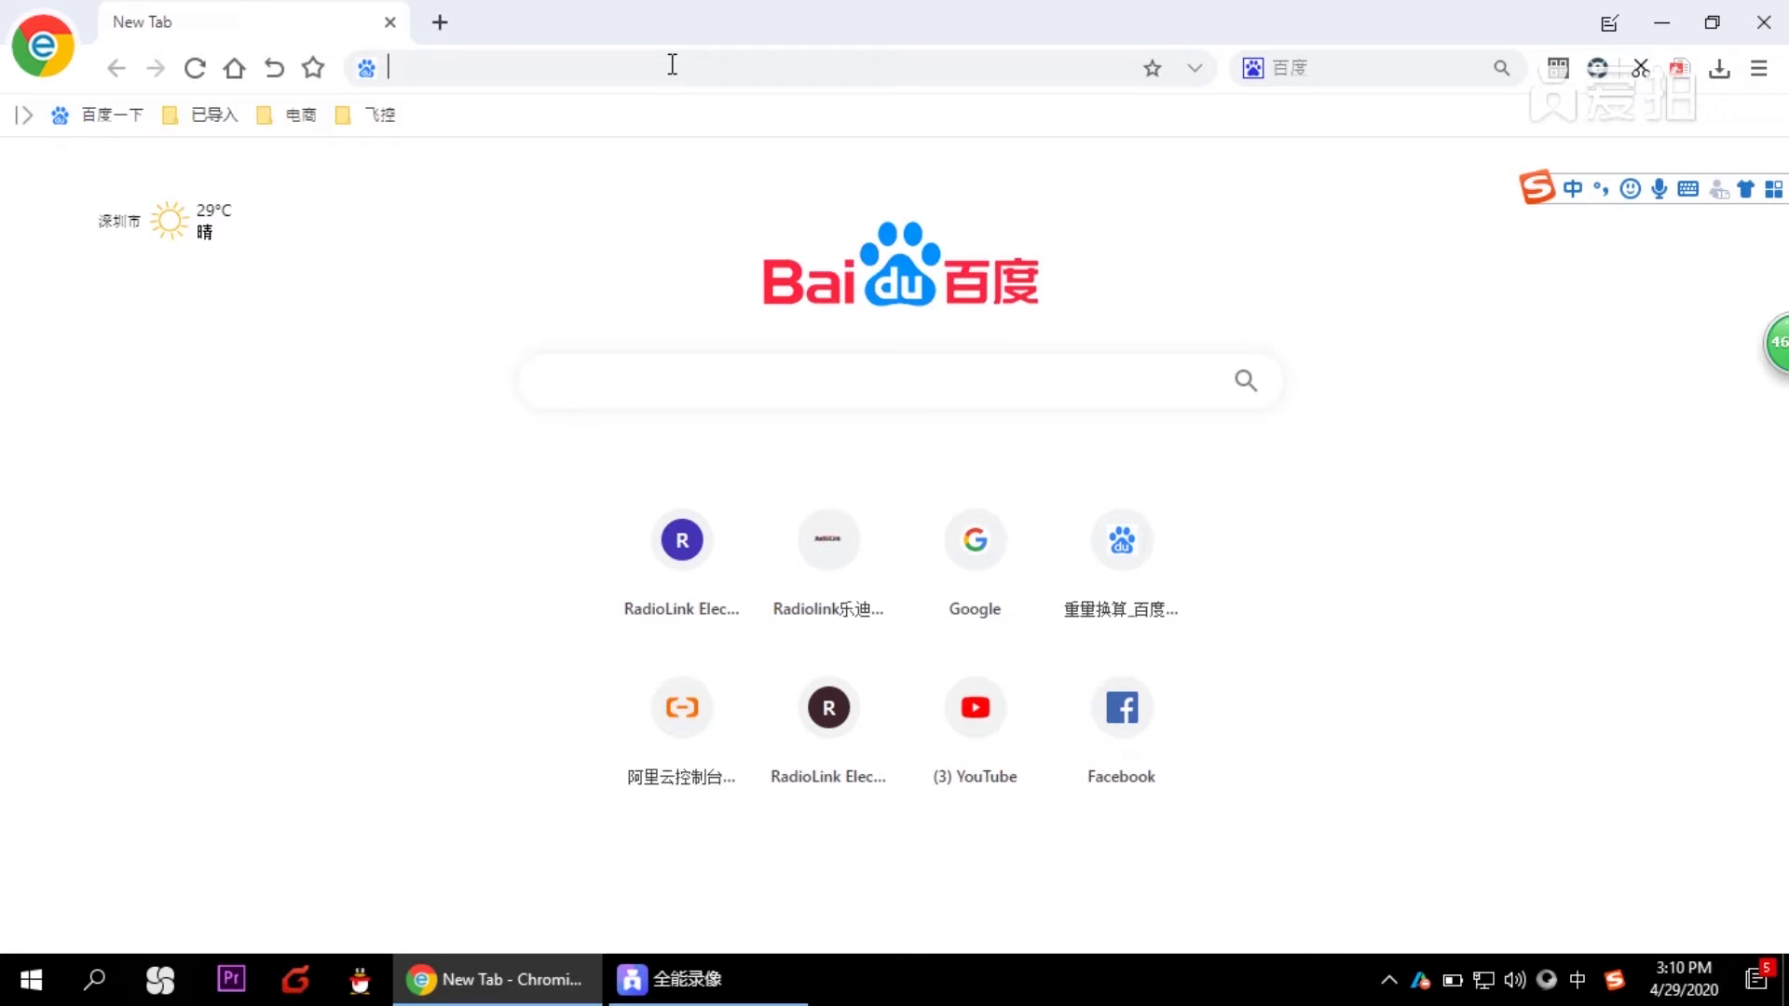
pyautogui.write('ww')
pyautogui.press('BackSpace')
pyautogui.press('BackSpace')
pyautogui.write('www.radiolin')
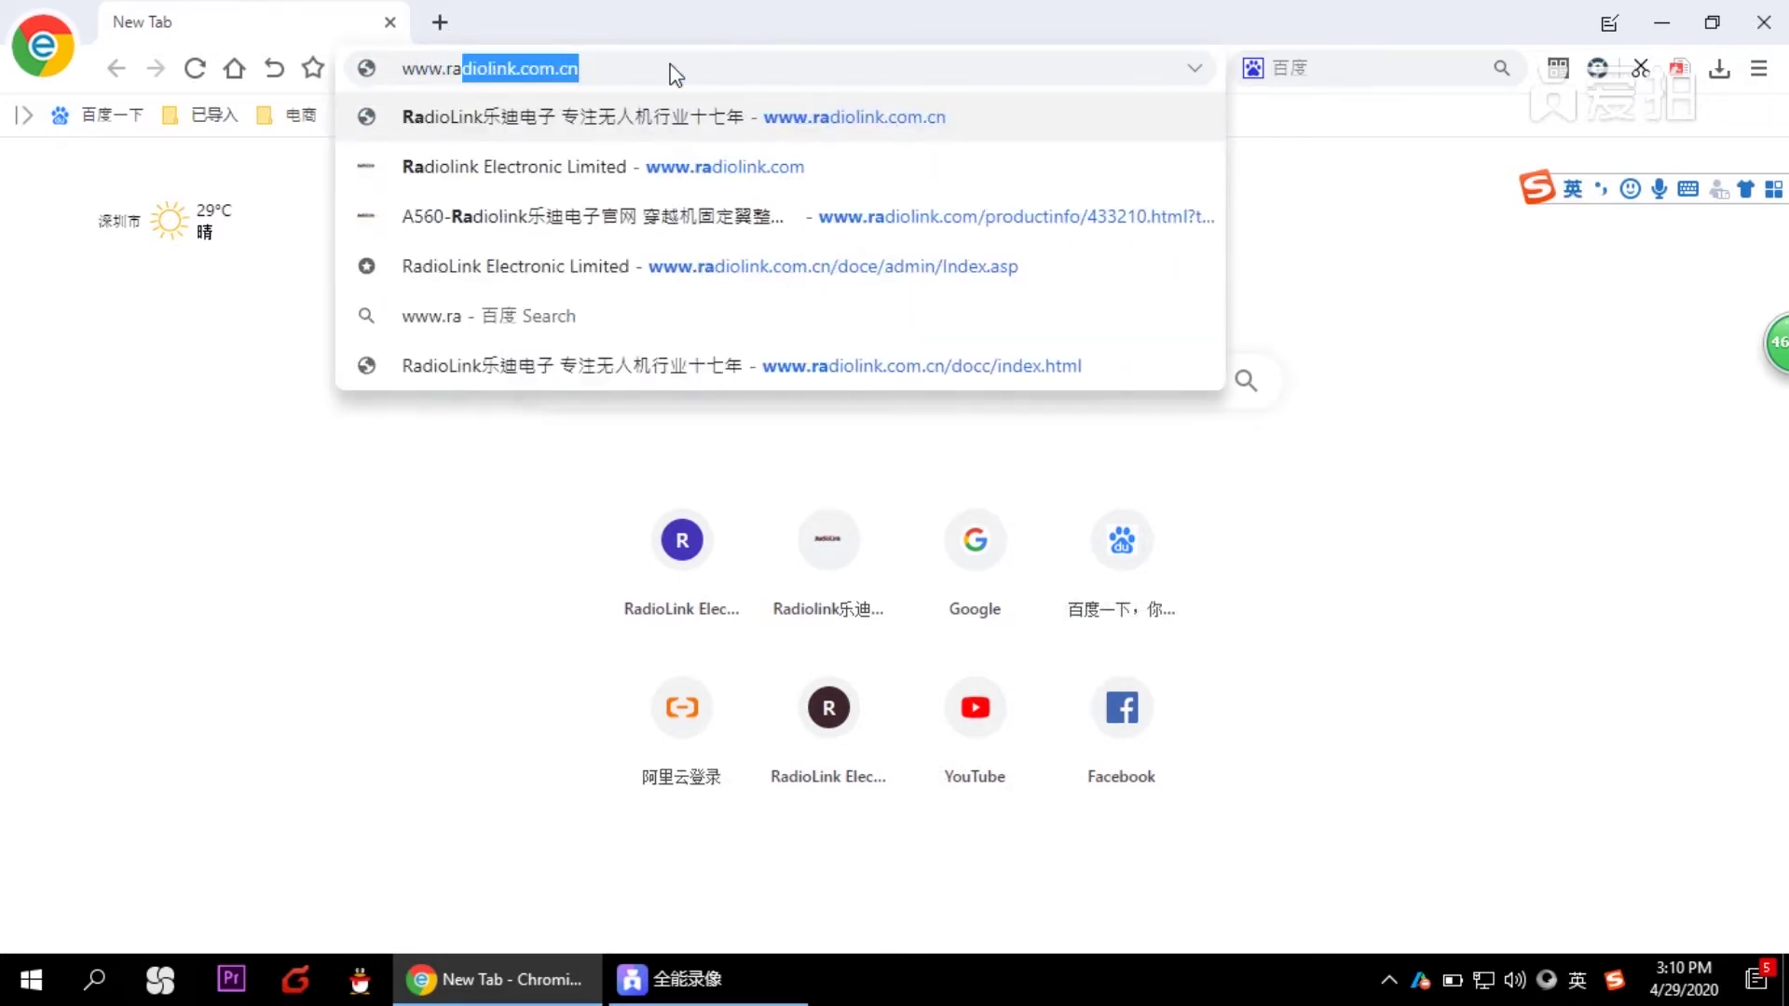
pyautogui.write('k.com')
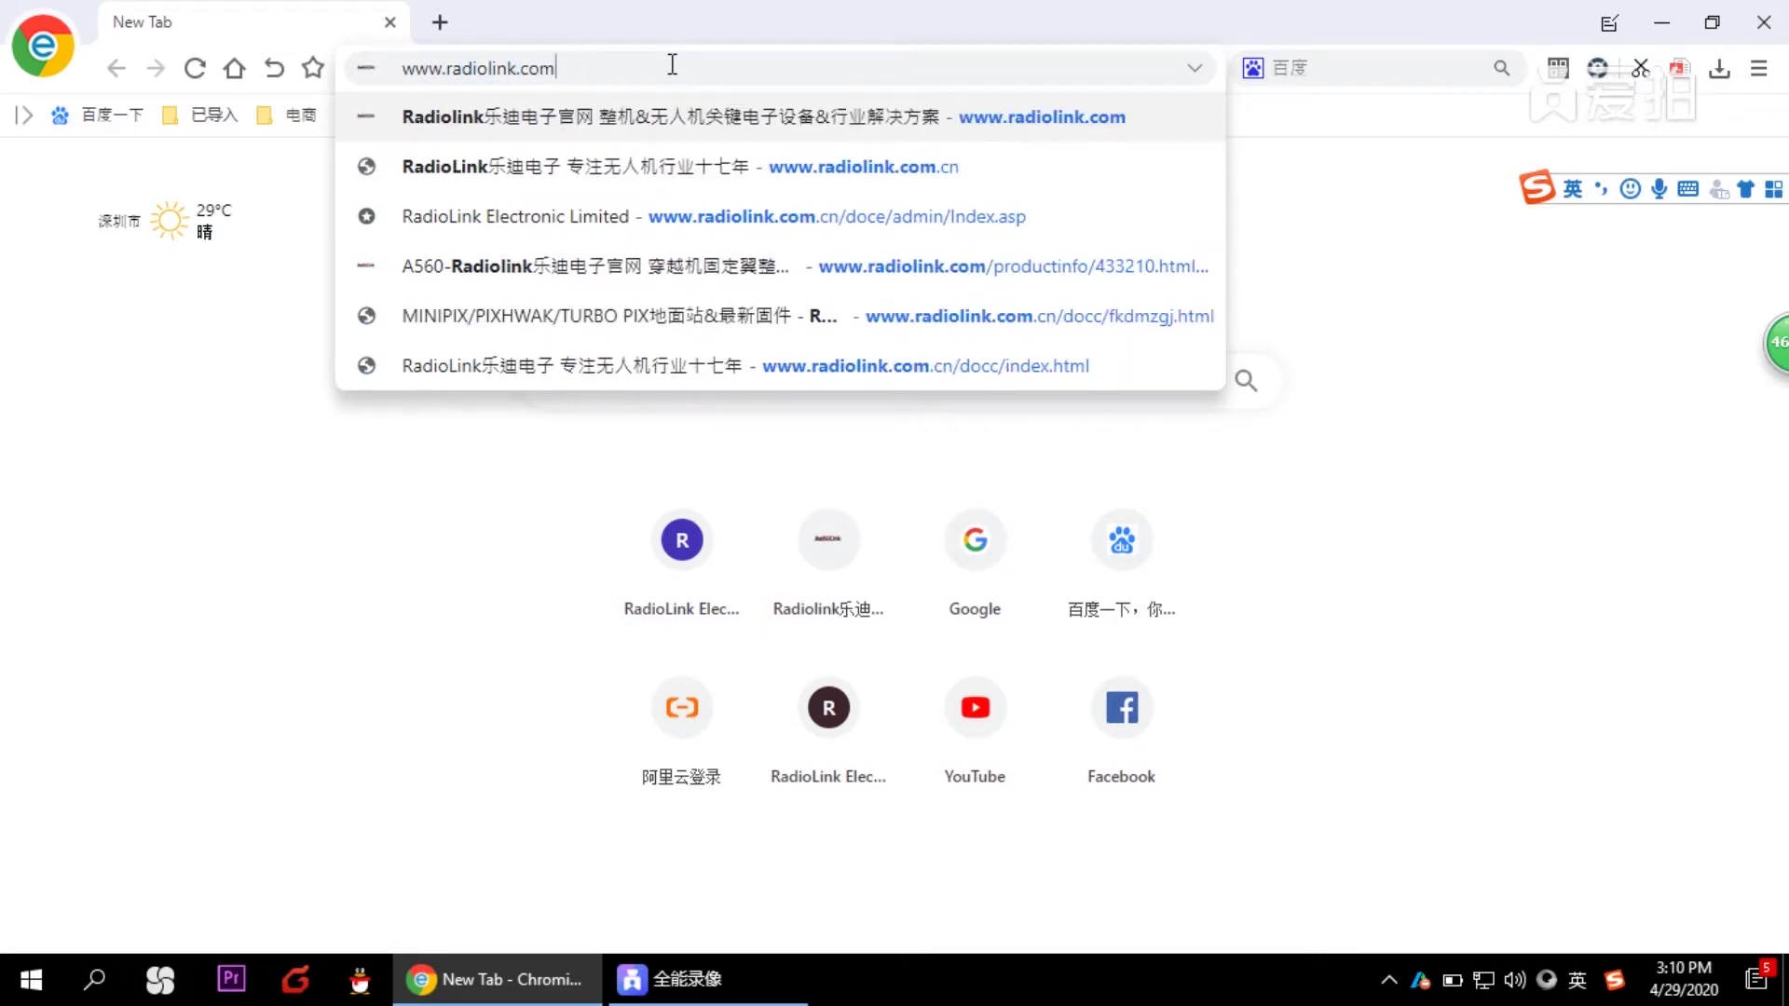
pyautogui.press('Return')
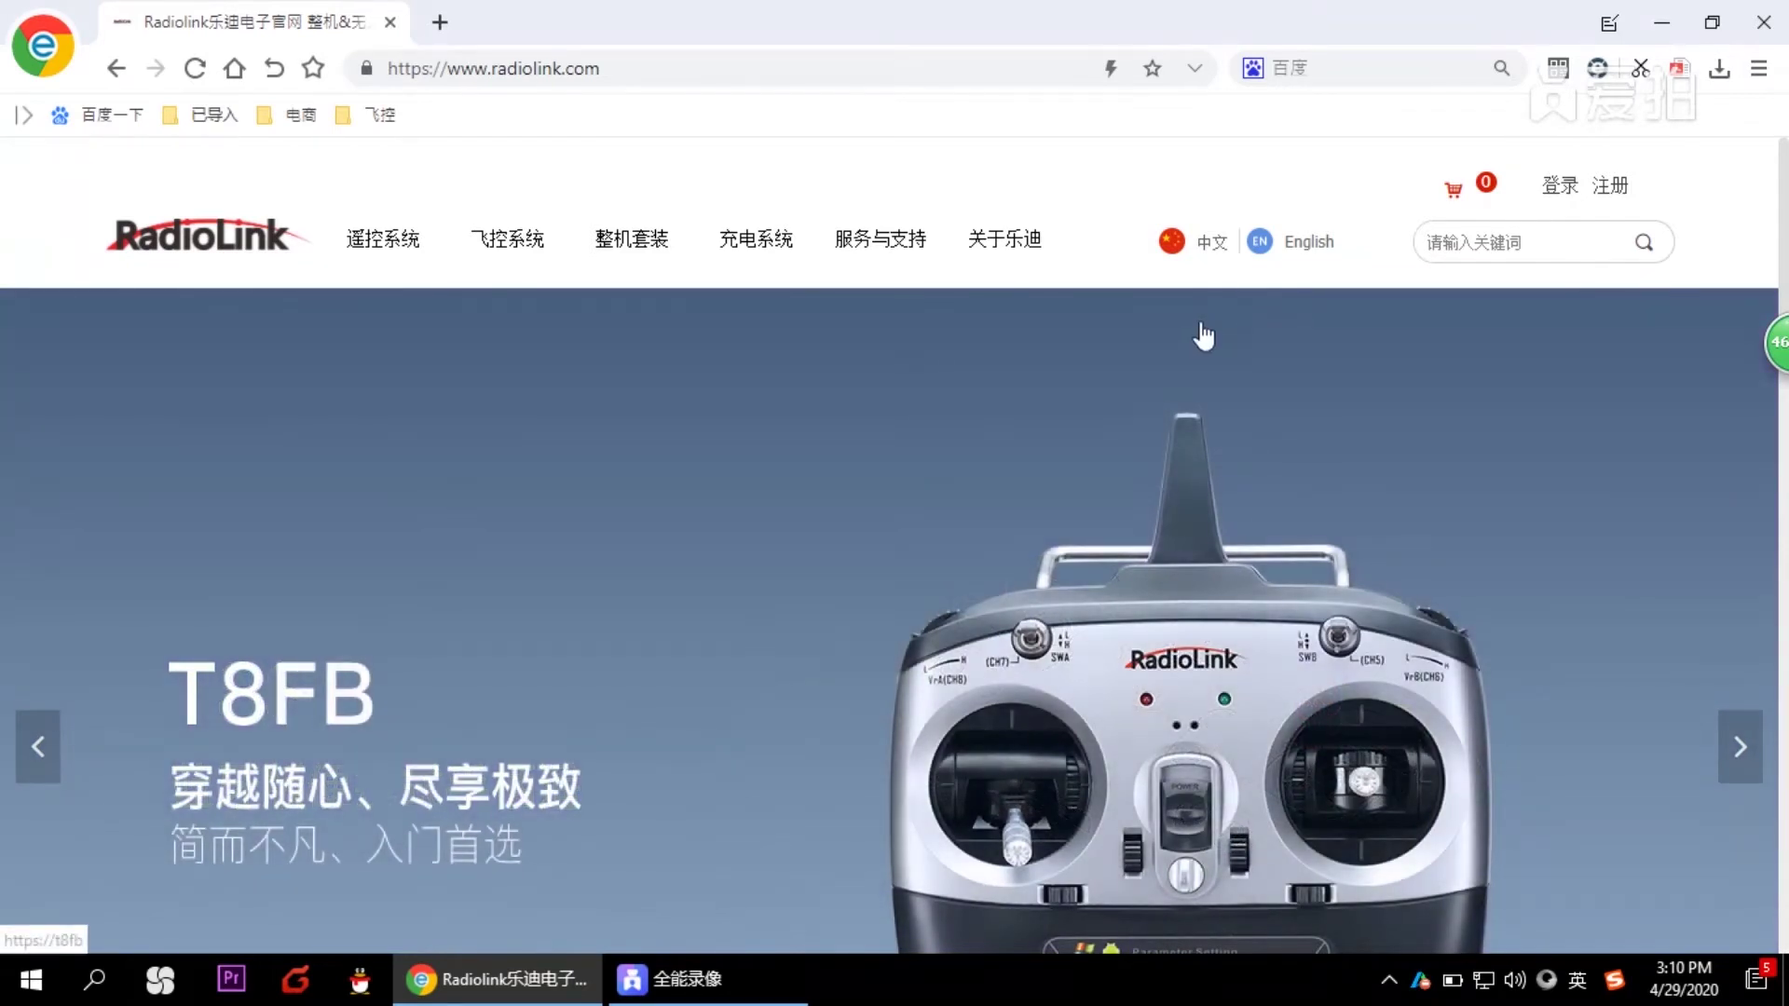
# - Switch the site to English, open the T8S(BT) Firmwares page, and download UpgradeDrive.zip
pyautogui.click(1313, 250)
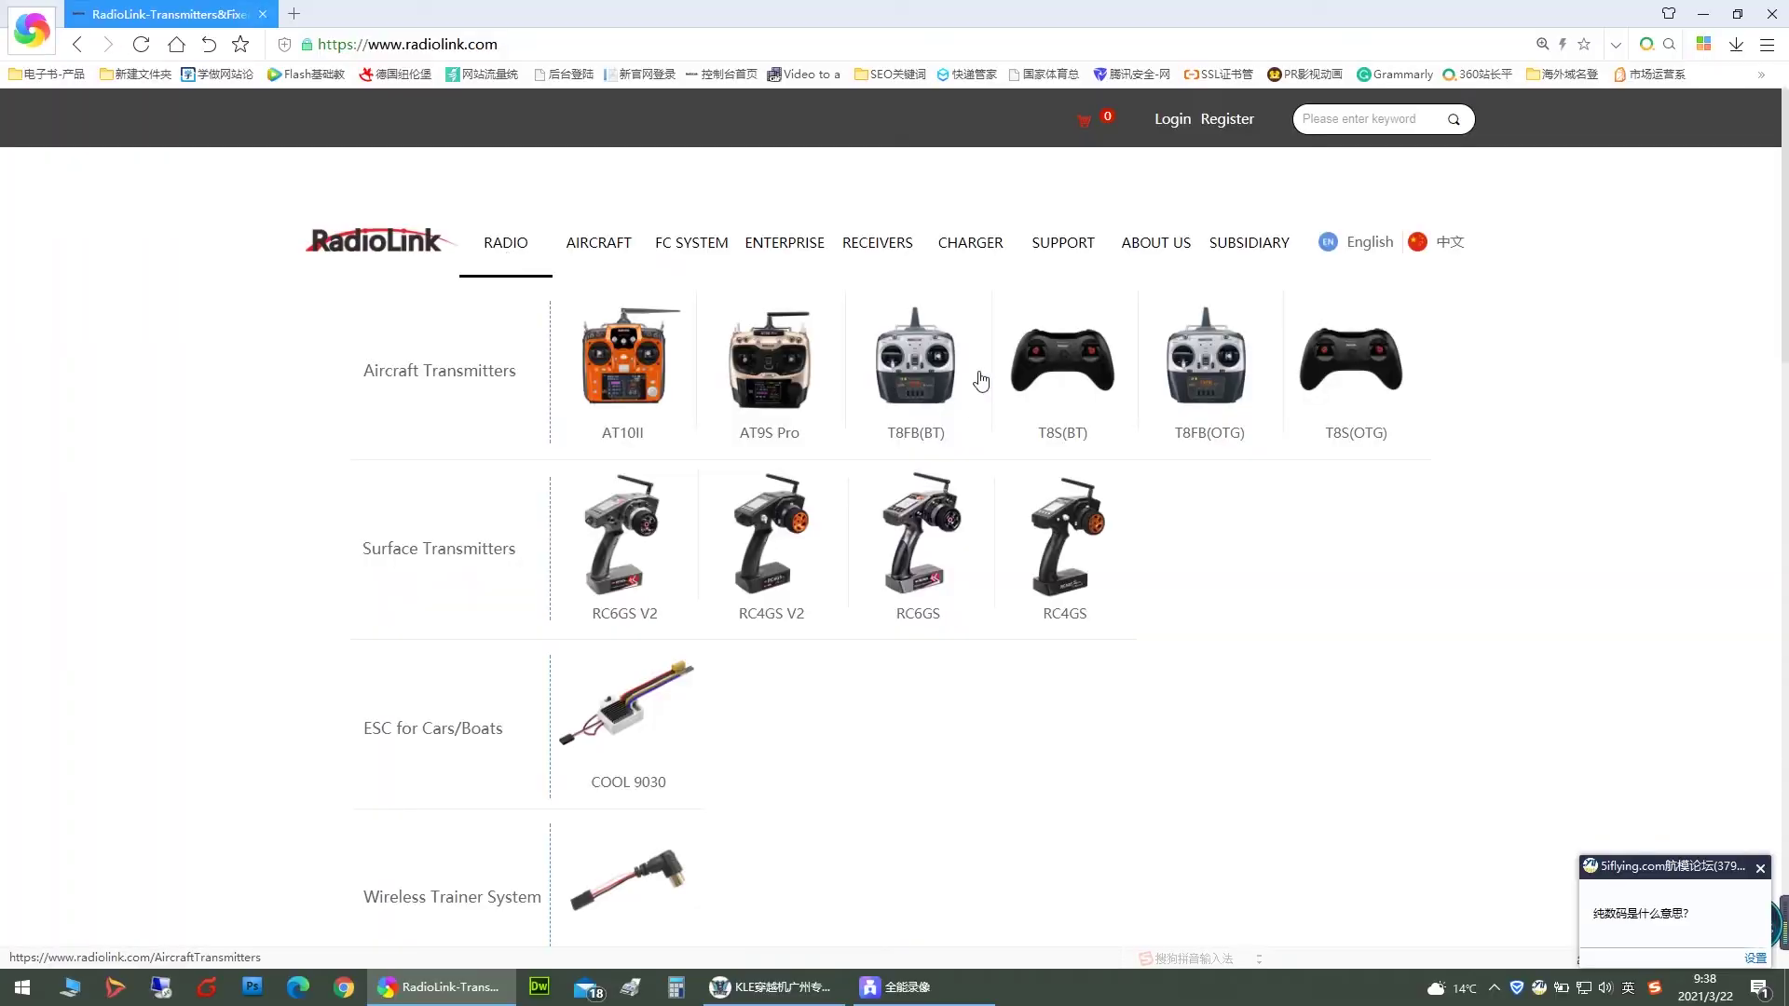
pyautogui.click(1063, 376)
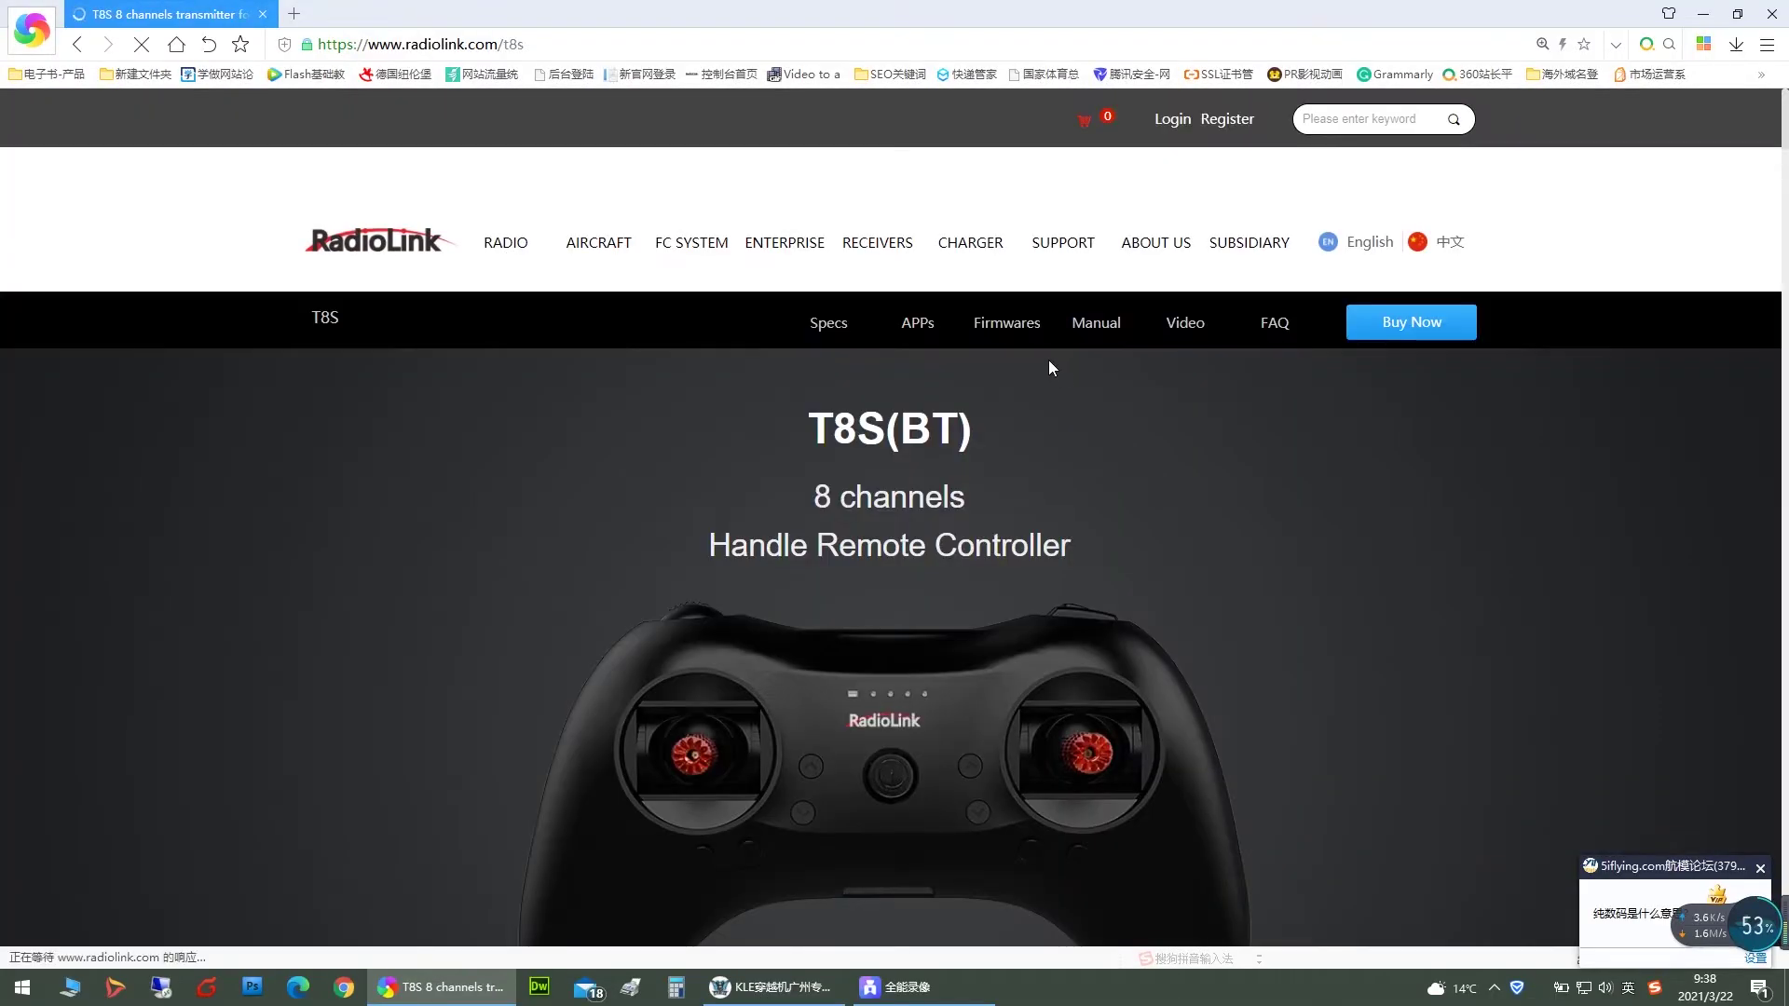
pyautogui.click(1007, 326)
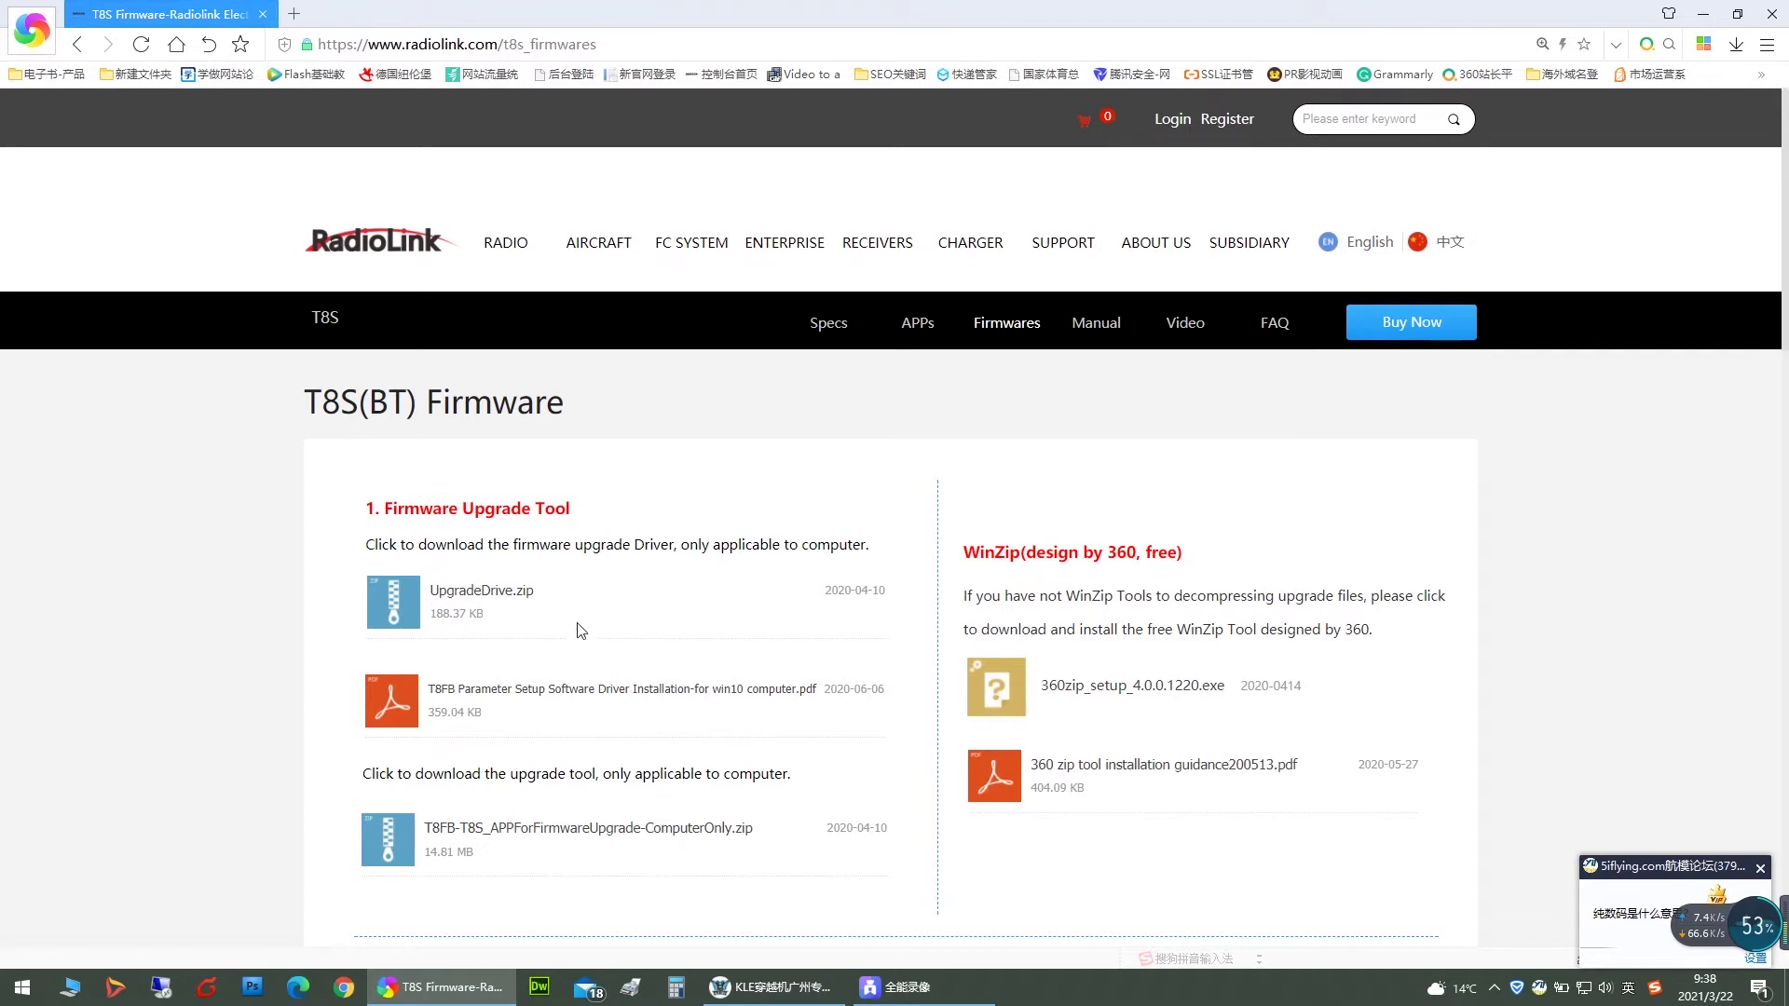
pyautogui.click(474, 598)
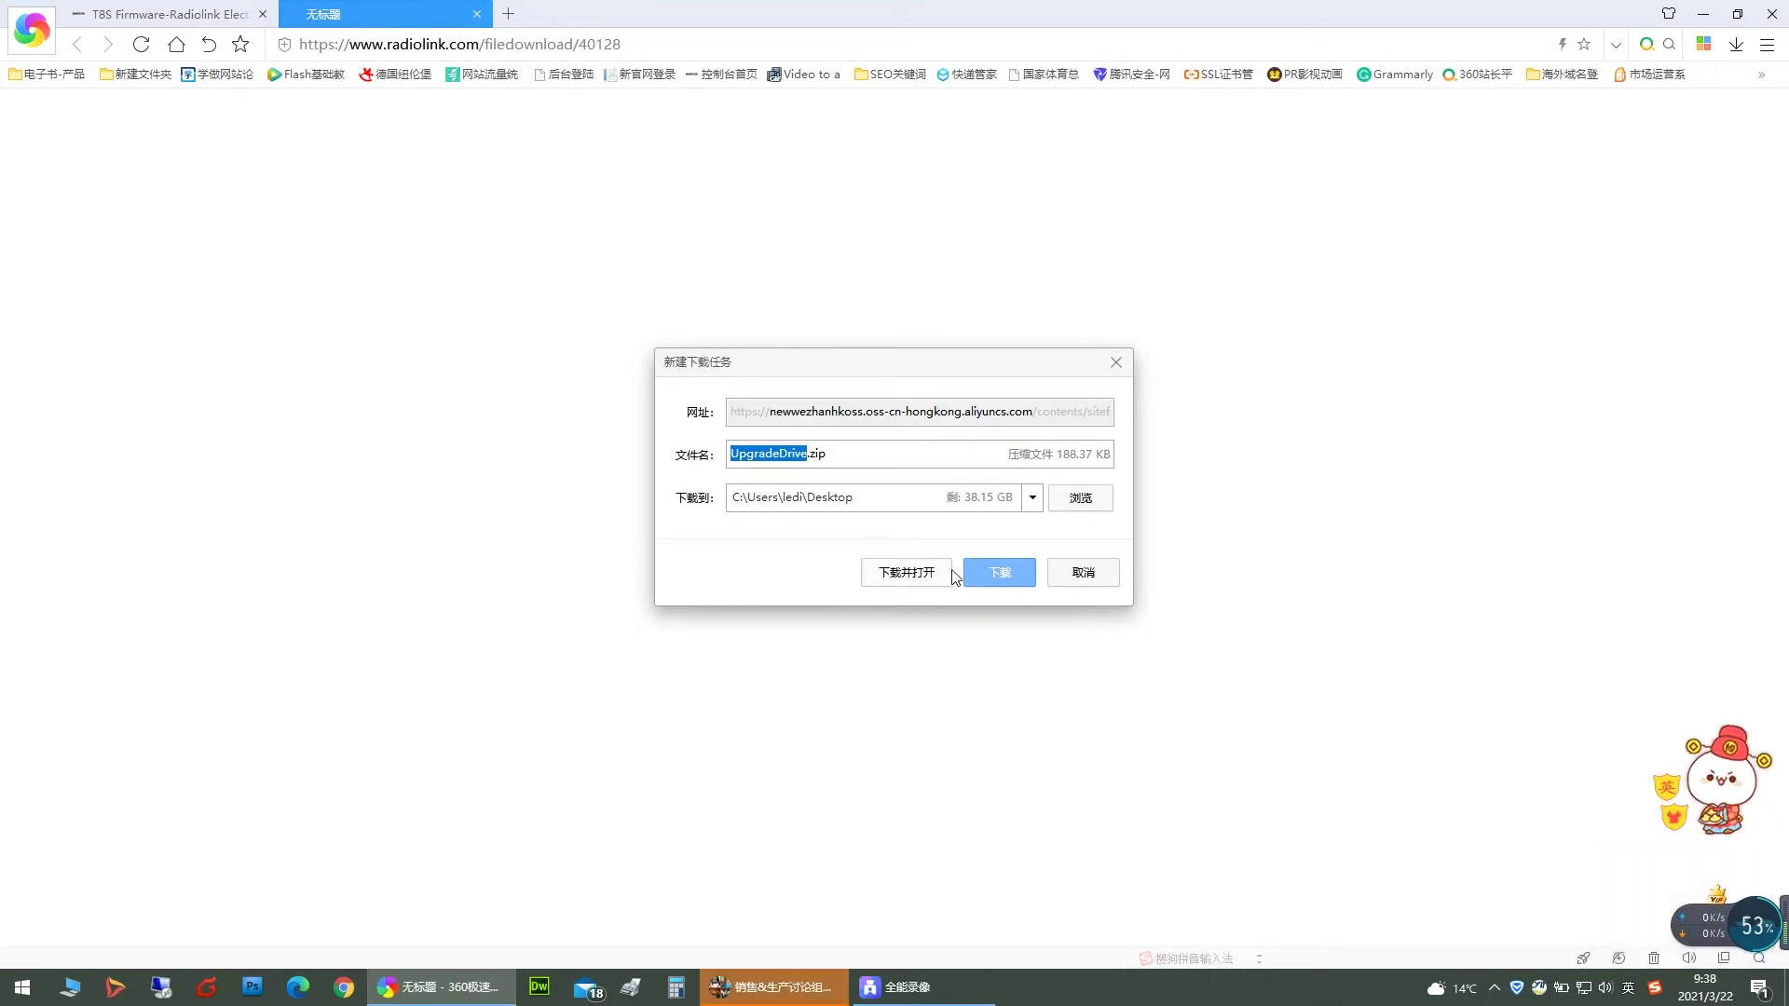
# - Save UpgradeDrive.zip, fetch the 360zip installer, and select the zip in D:\ChromeCoreDownloads
pyautogui.click(995, 570)
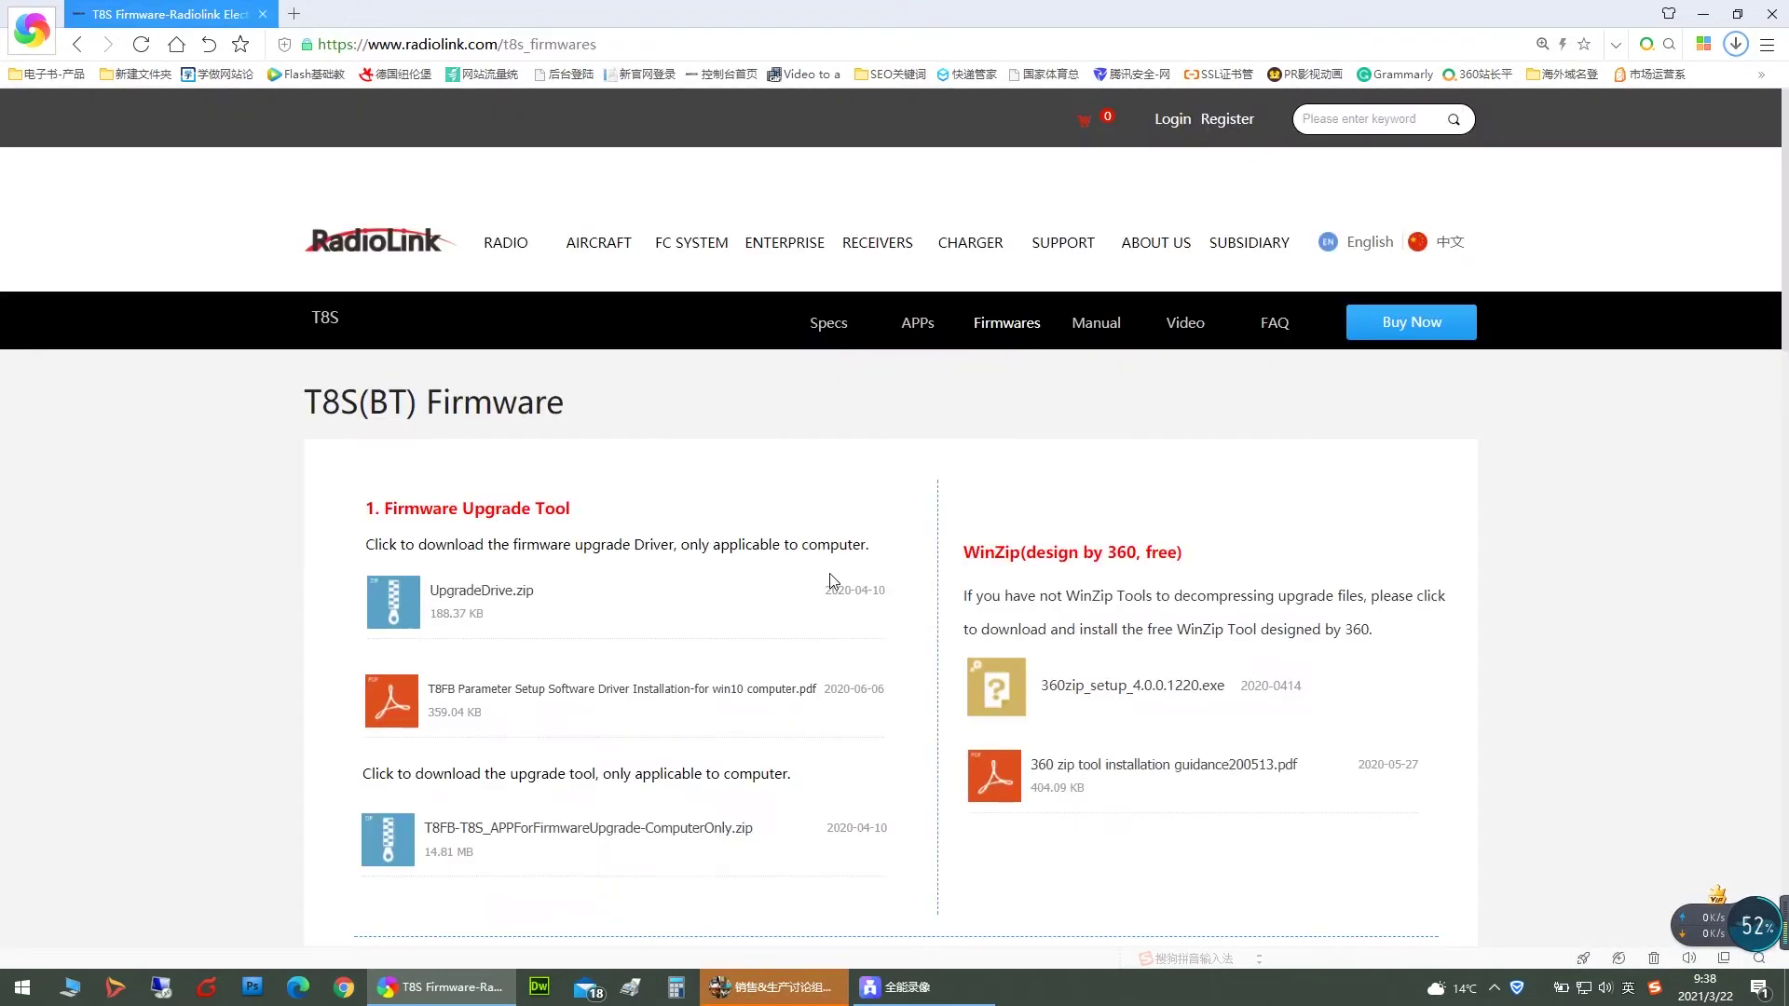
pyautogui.scroll(-2, 480, 592)
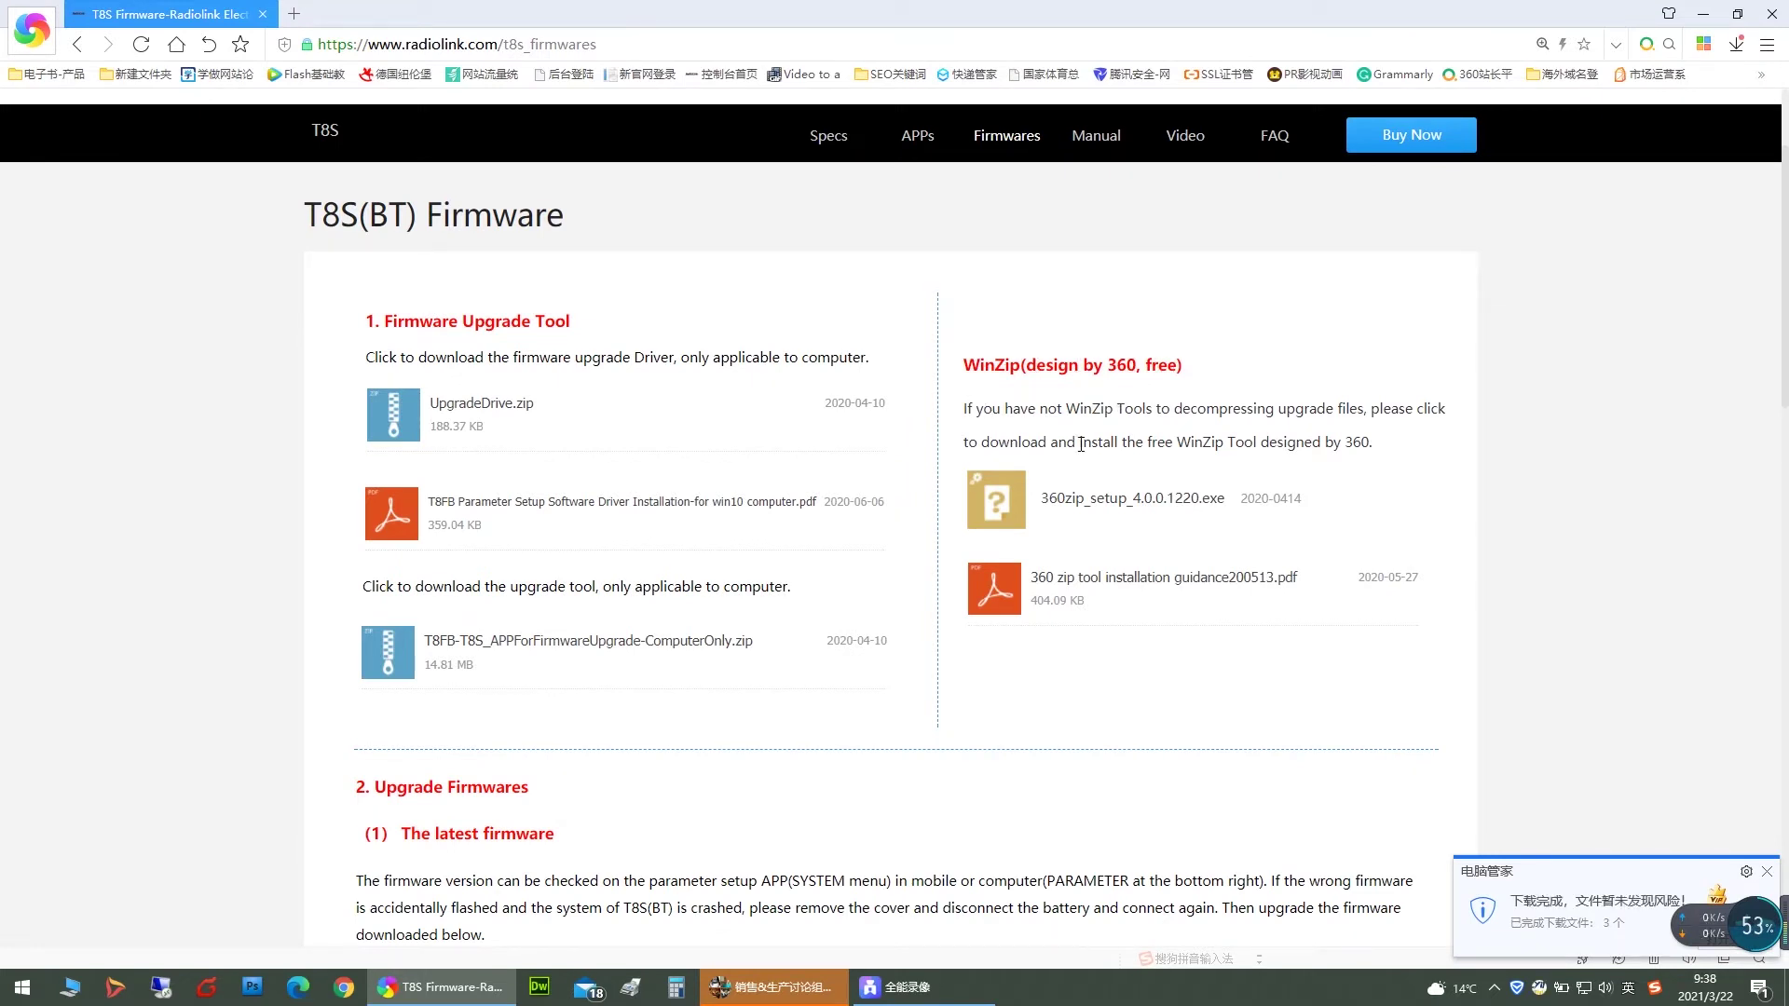
pyautogui.click(1092, 510)
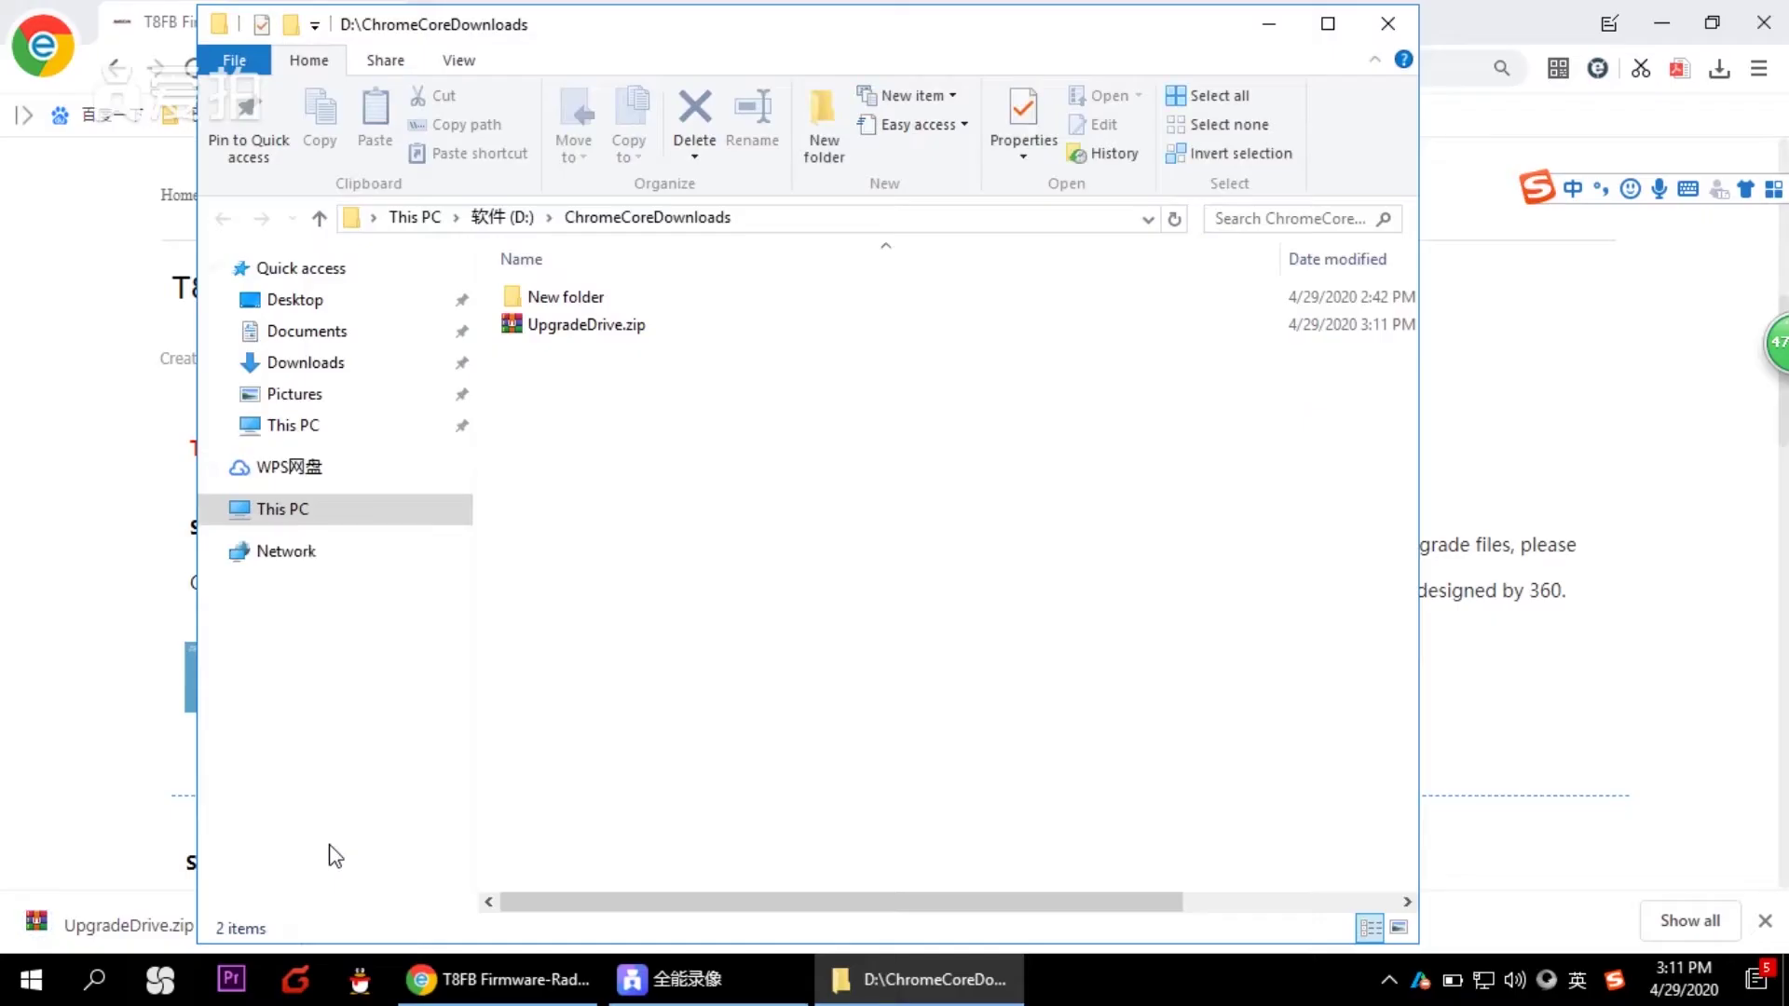
pyautogui.click(579, 326)
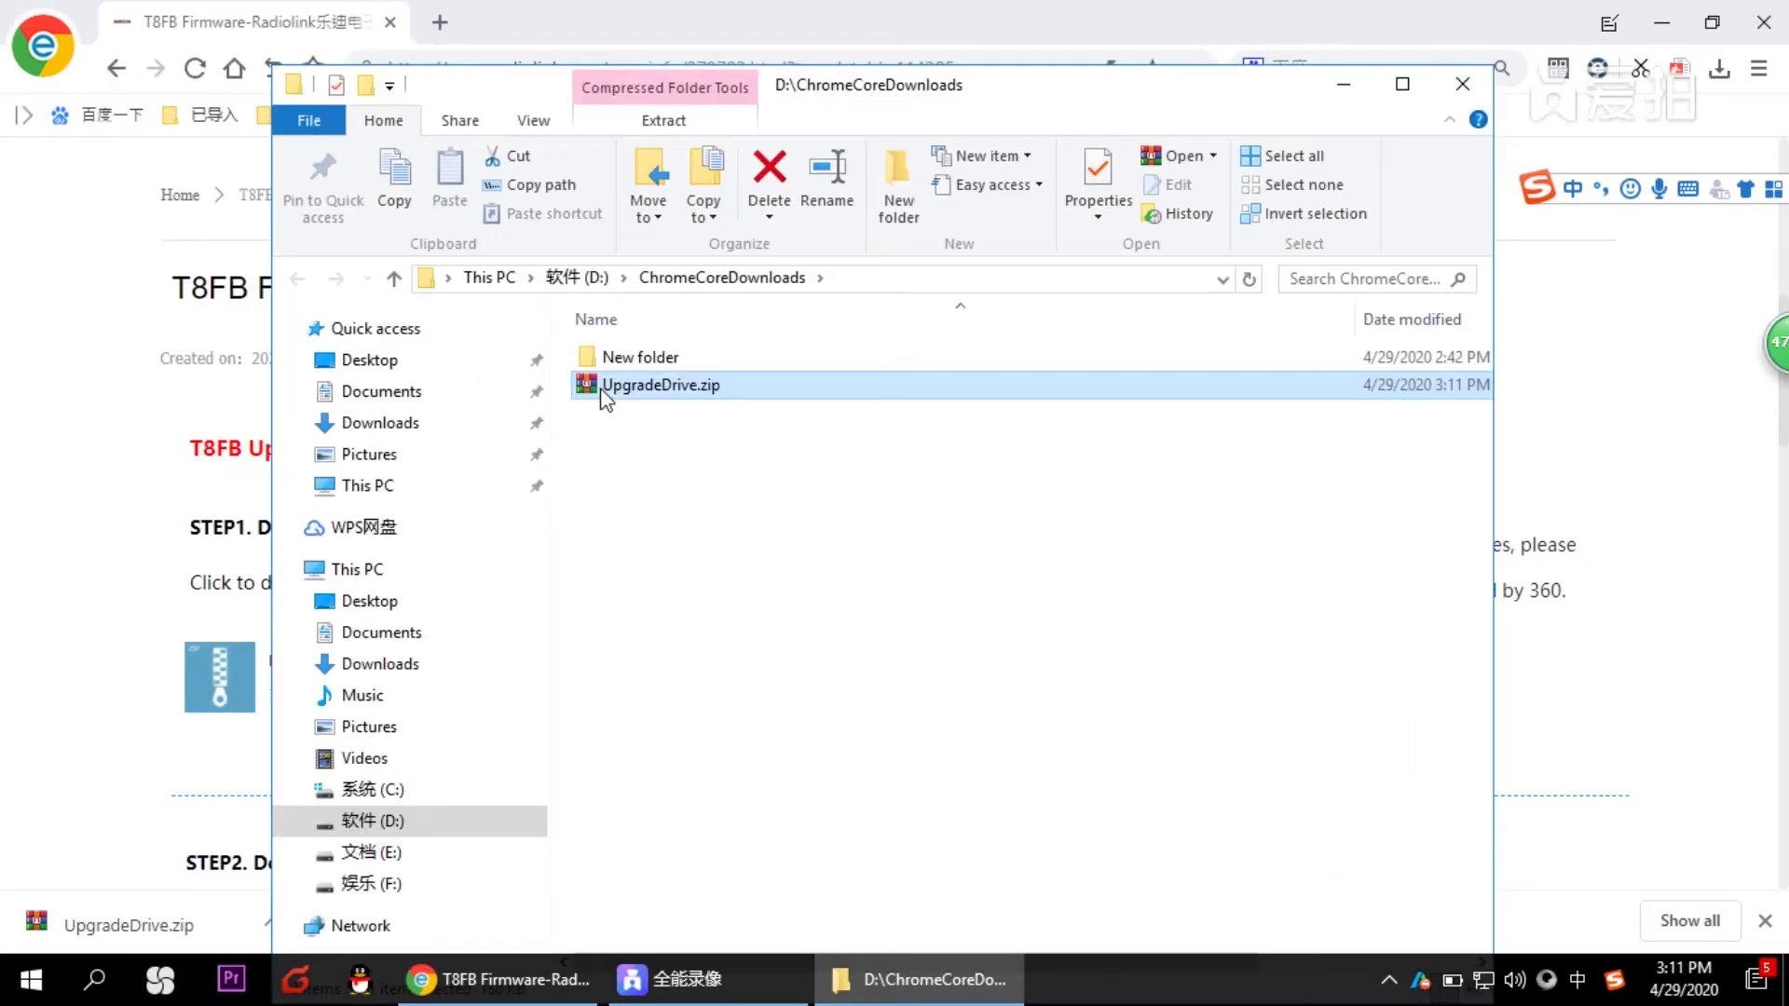
# - Extract UpgradeDrive.zip to an UpgradeDrive folder and browse into its driver folders
pyautogui.rightClick(601, 388)
pyautogui.click(658, 457)
pyautogui.doubleClick(649, 384)
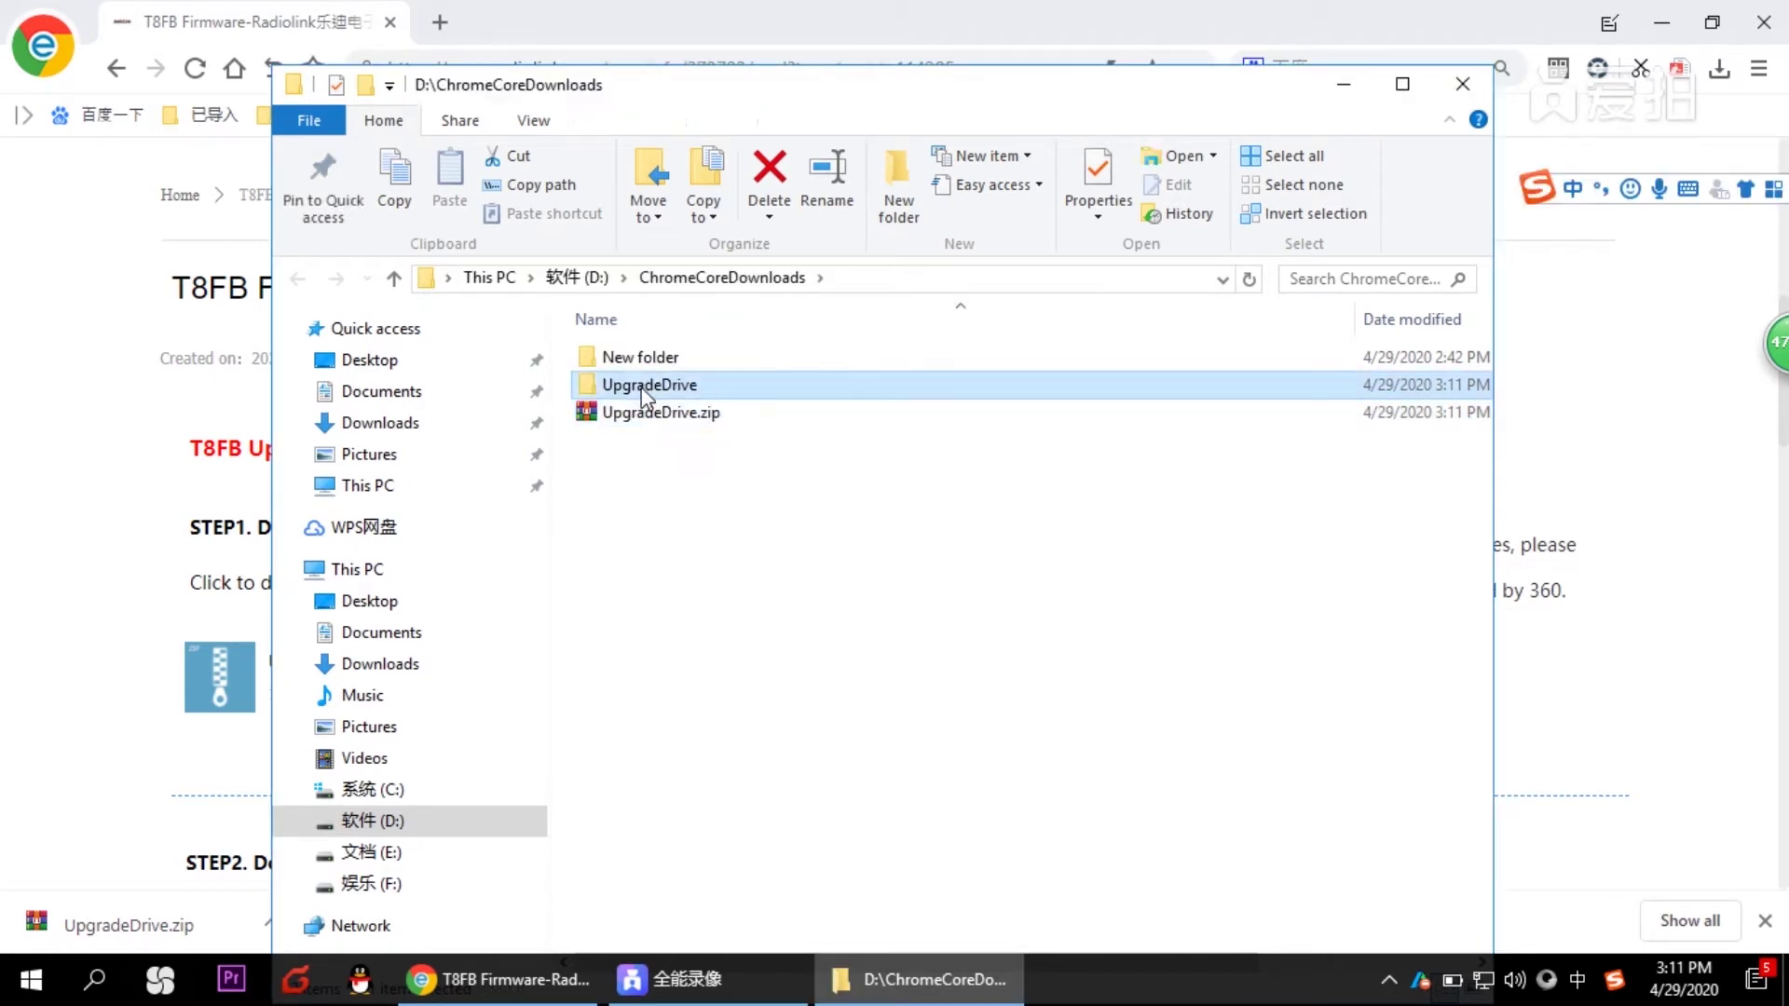
pyautogui.doubleClick(629, 324)
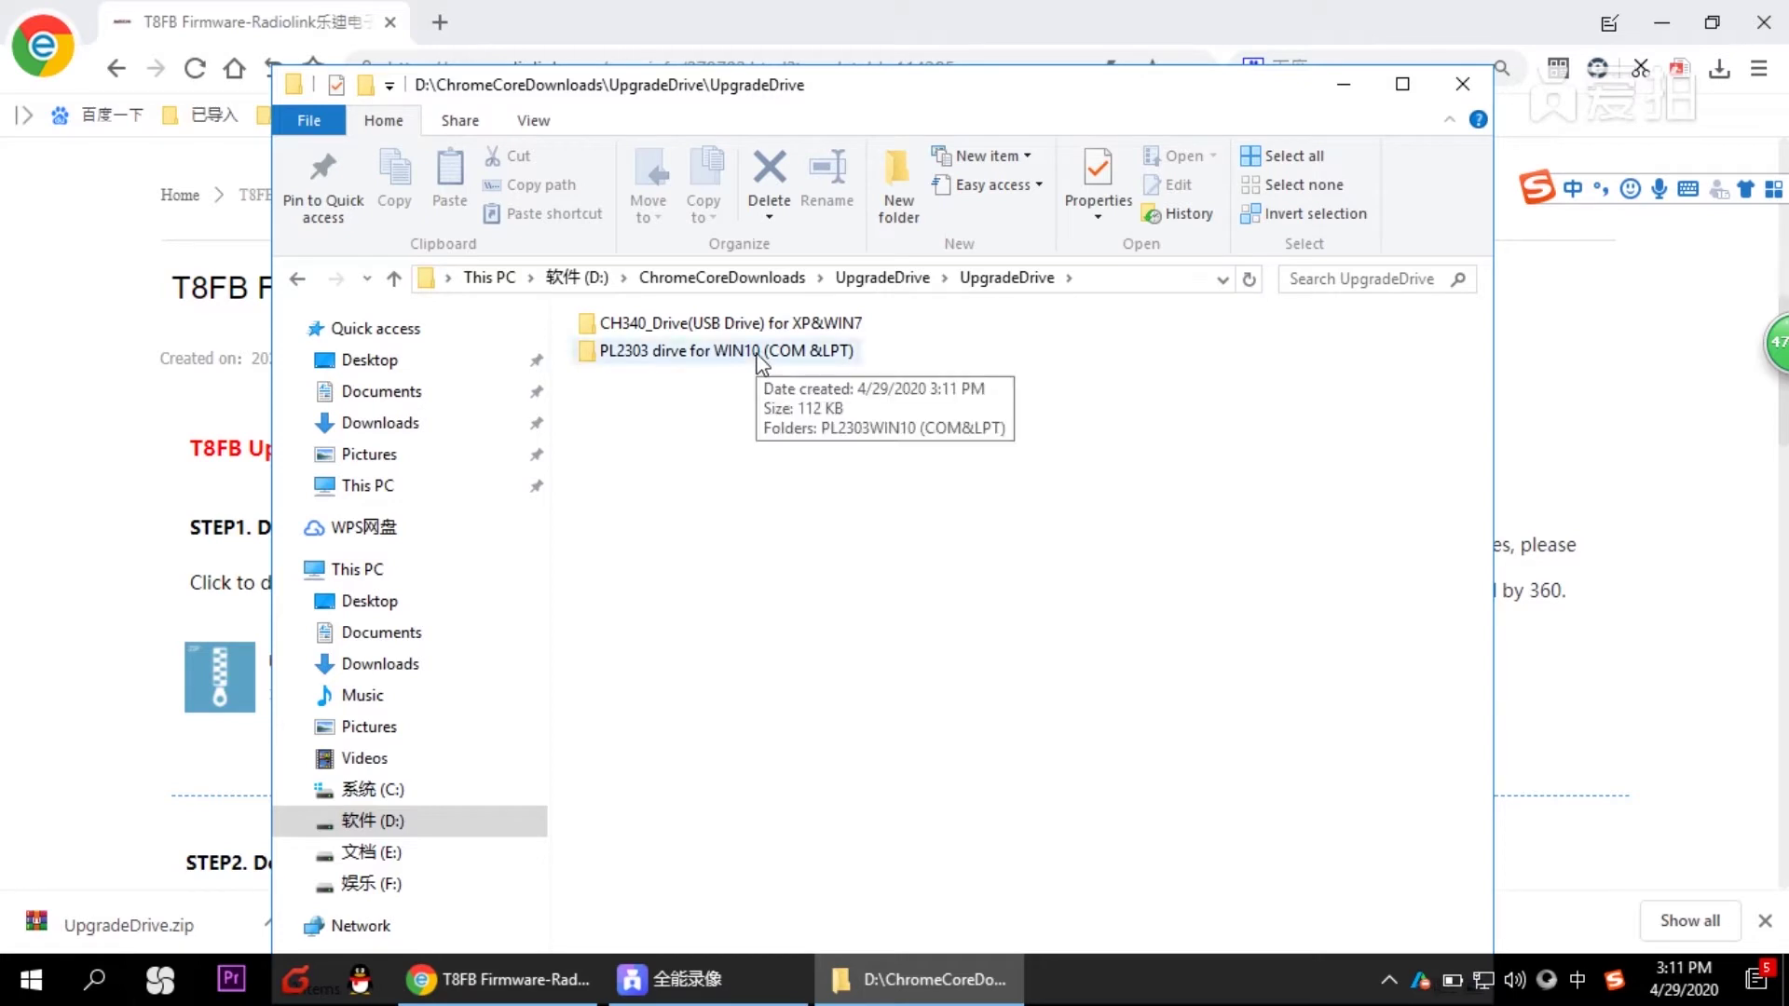
pyautogui.doubleClick(758, 323)
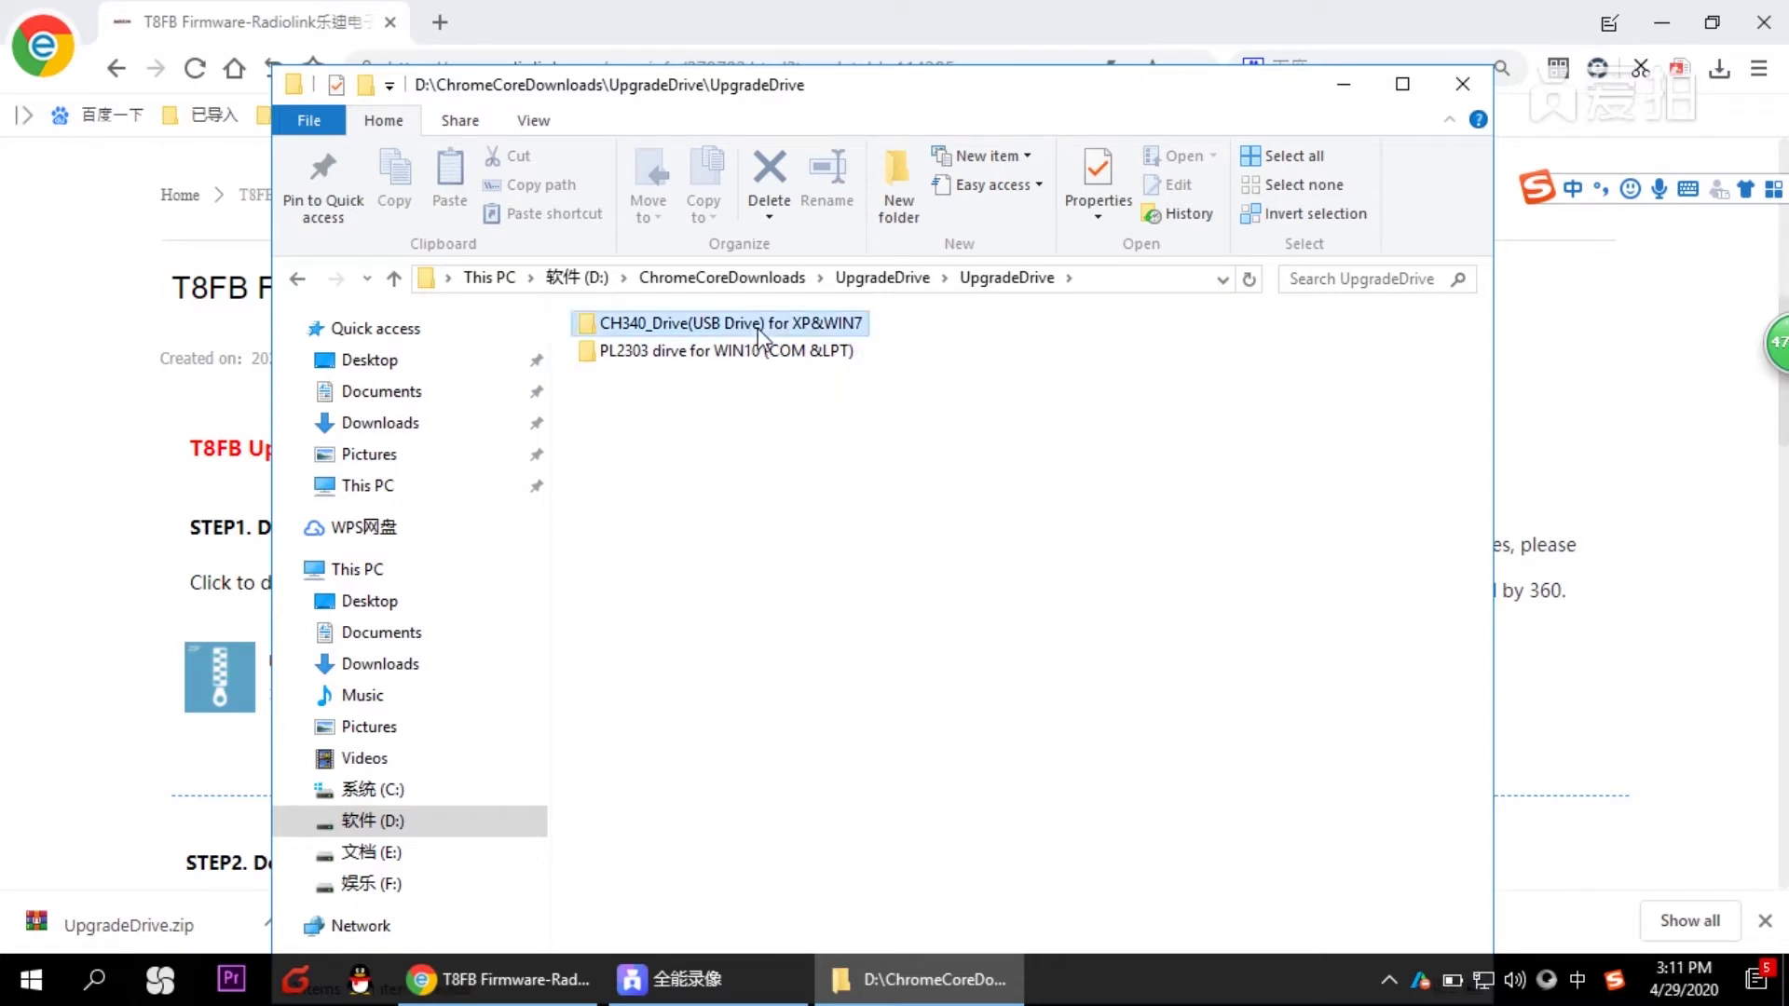
# - Open PL2303 dirve for WIN10 > PL2303WIN10 > ser2pl.inf_amd64 with ser2pl.inf and ser2pl64.sys
pyautogui.click(587, 279)
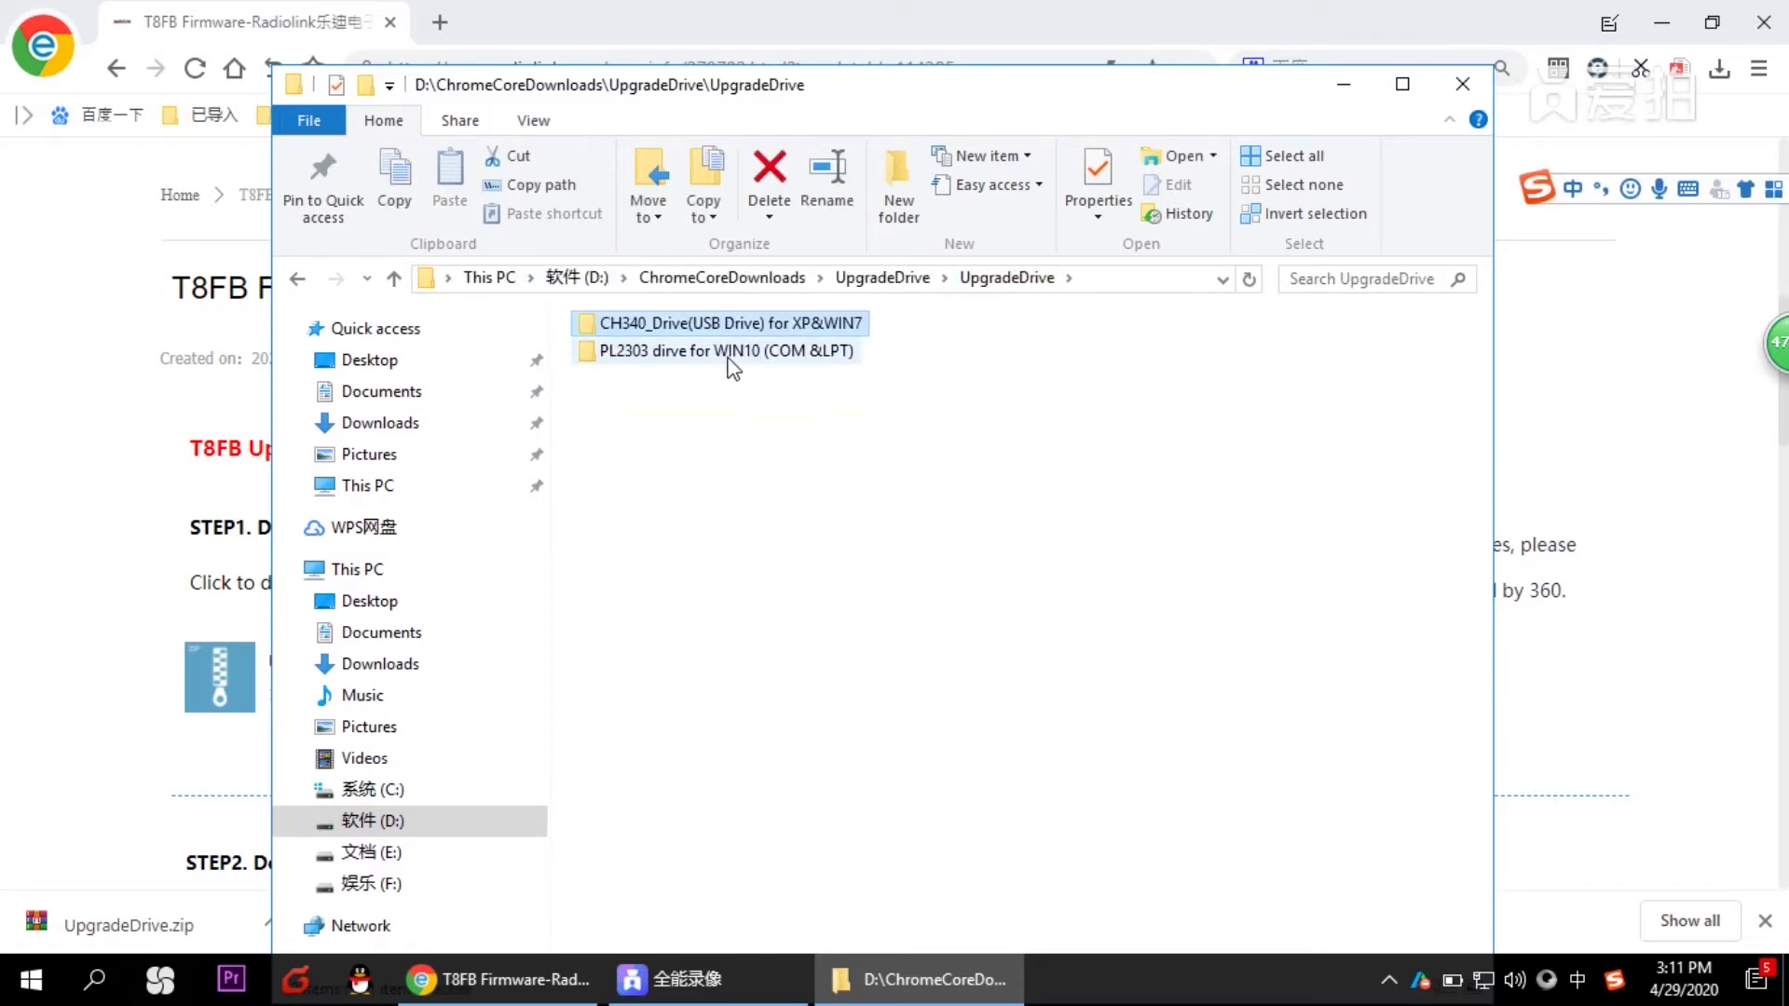
pyautogui.doubleClick(736, 352)
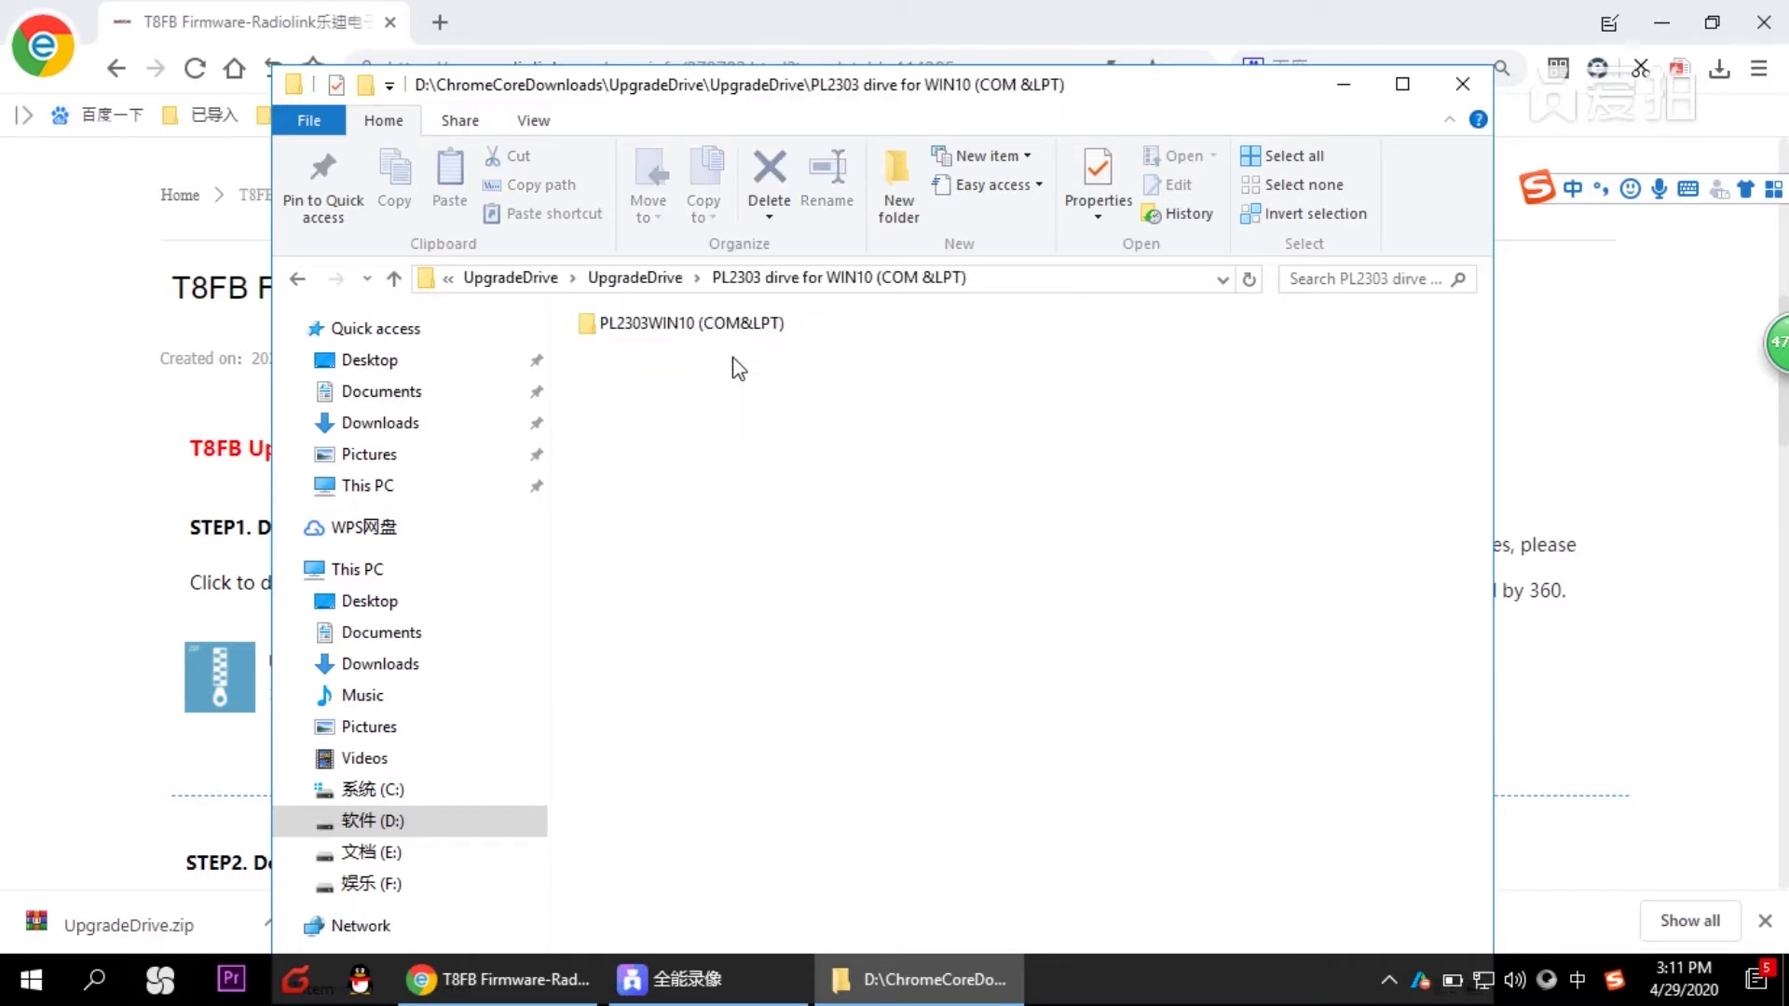
pyautogui.doubleClick(685, 317)
pyautogui.doubleClick(632, 395)
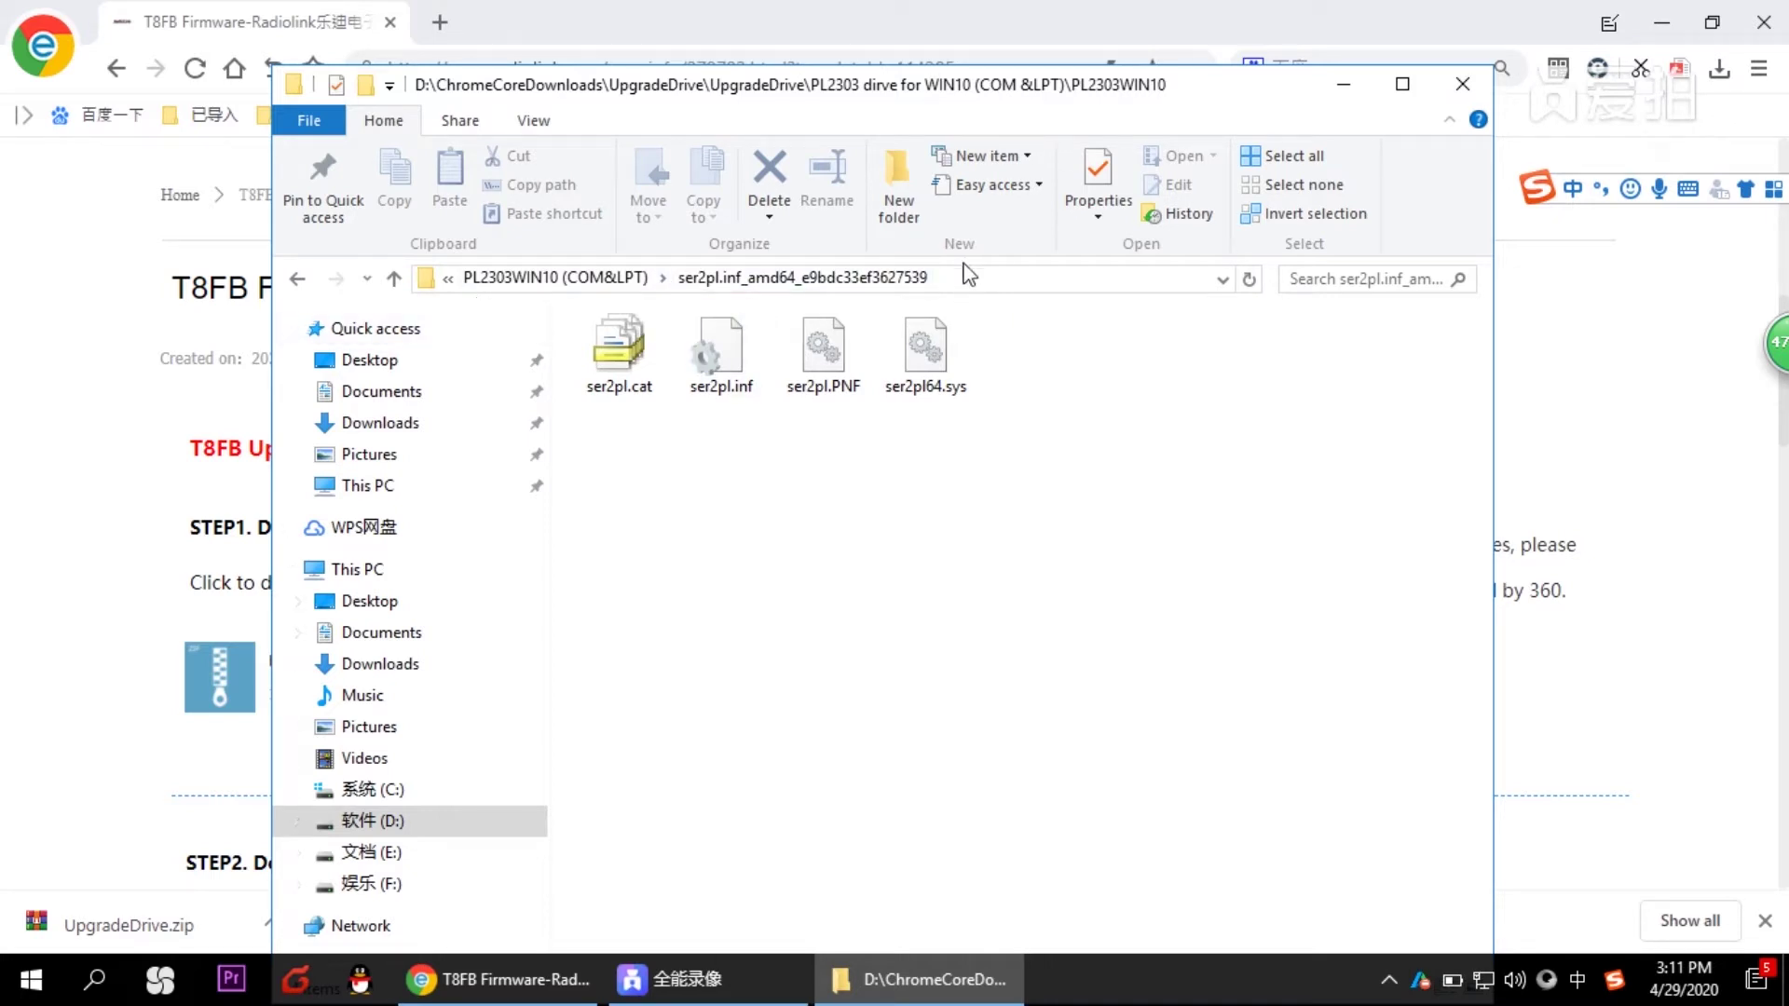
pyautogui.click(1519, 14)
# - Open Device Manager through This PC's system information
pyautogui.click(1661, 23)
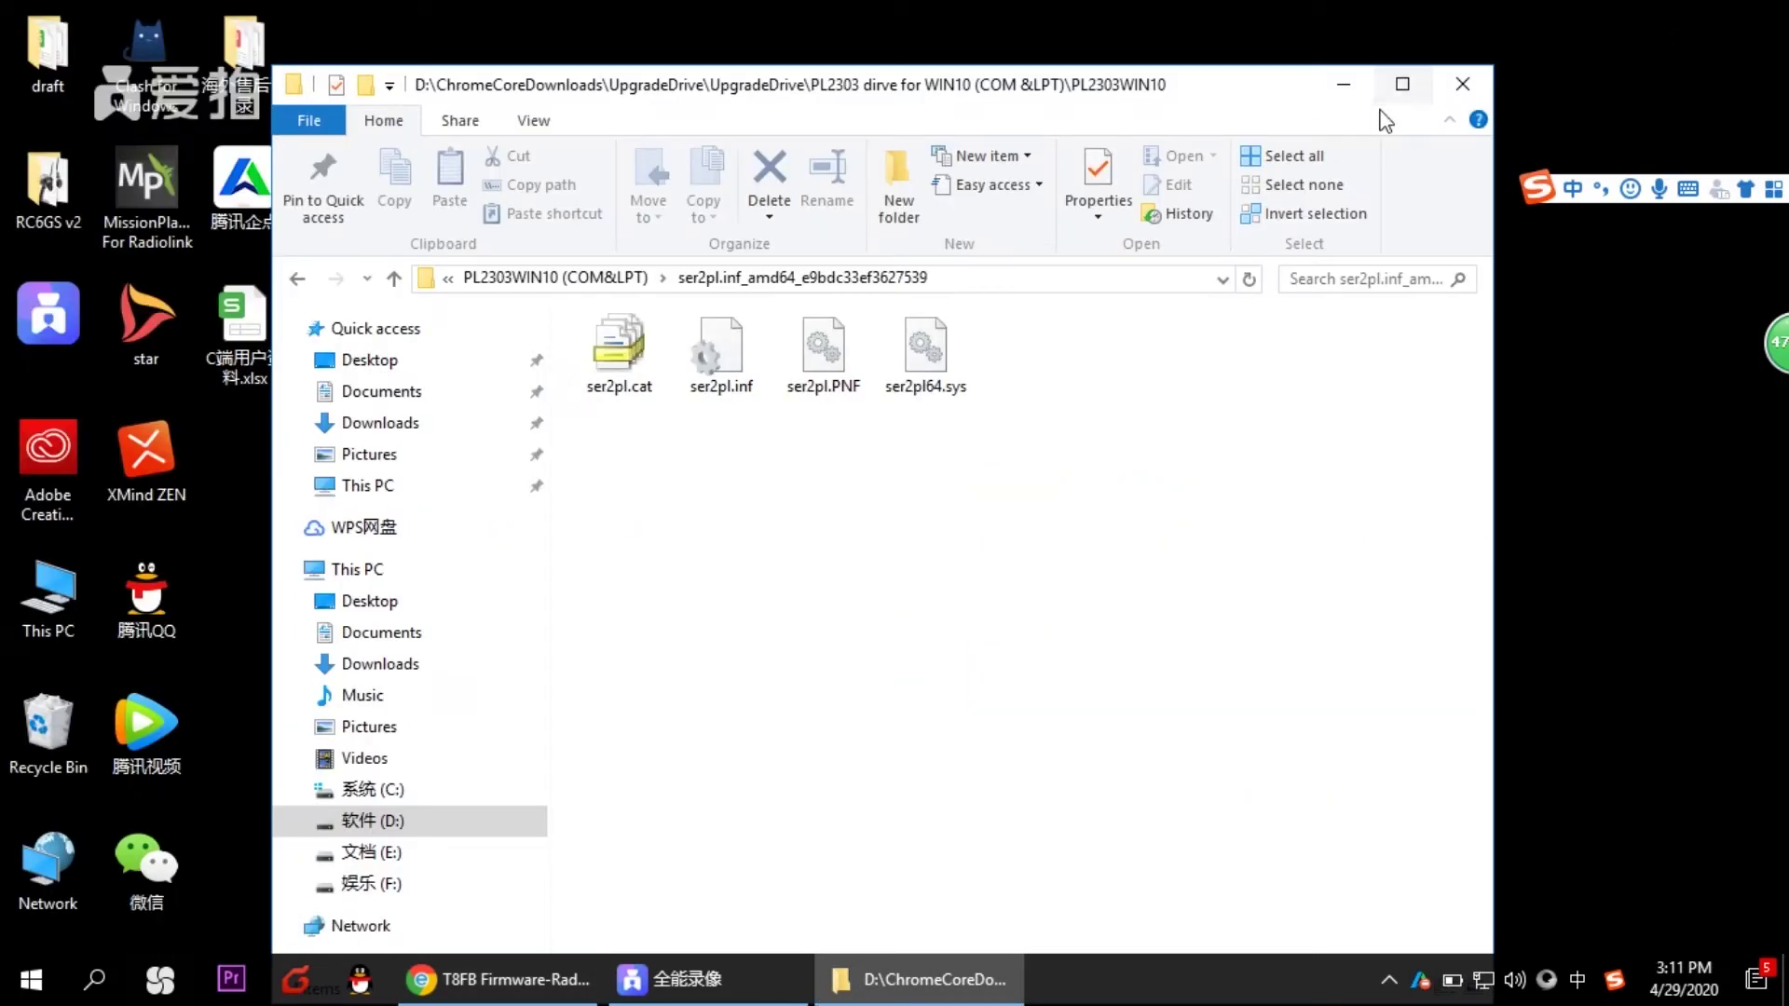
pyautogui.rightClick(50, 627)
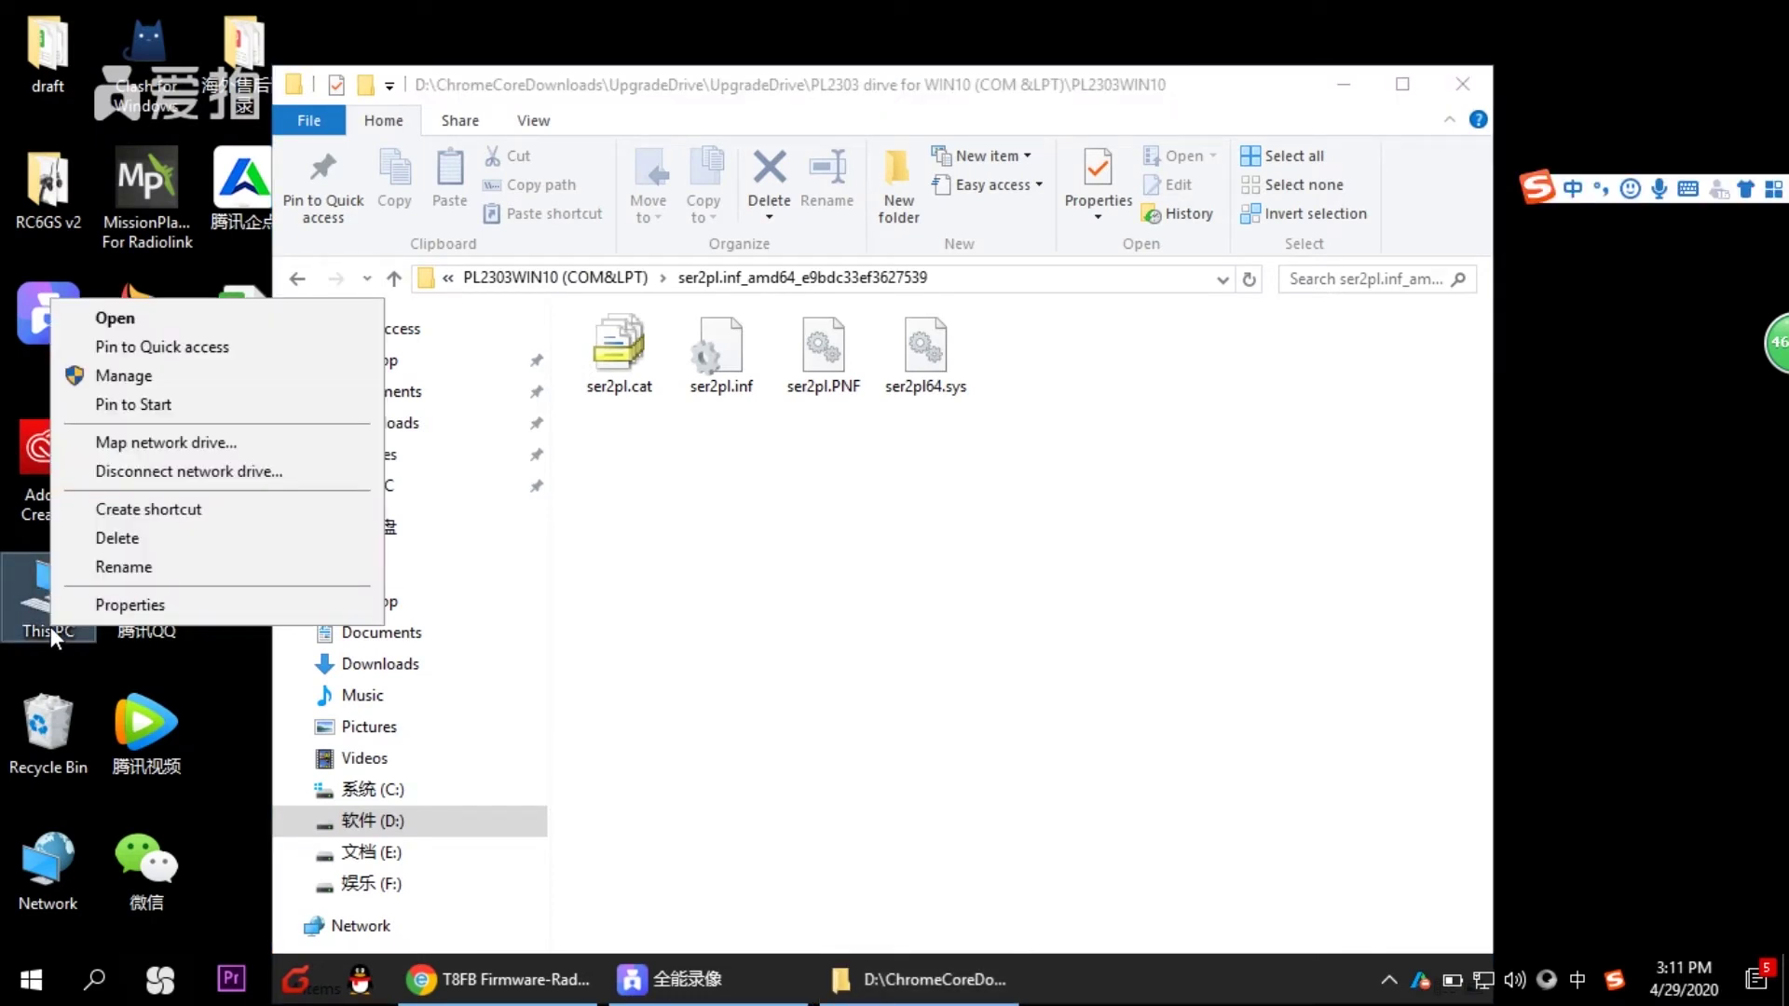
pyautogui.click(102, 605)
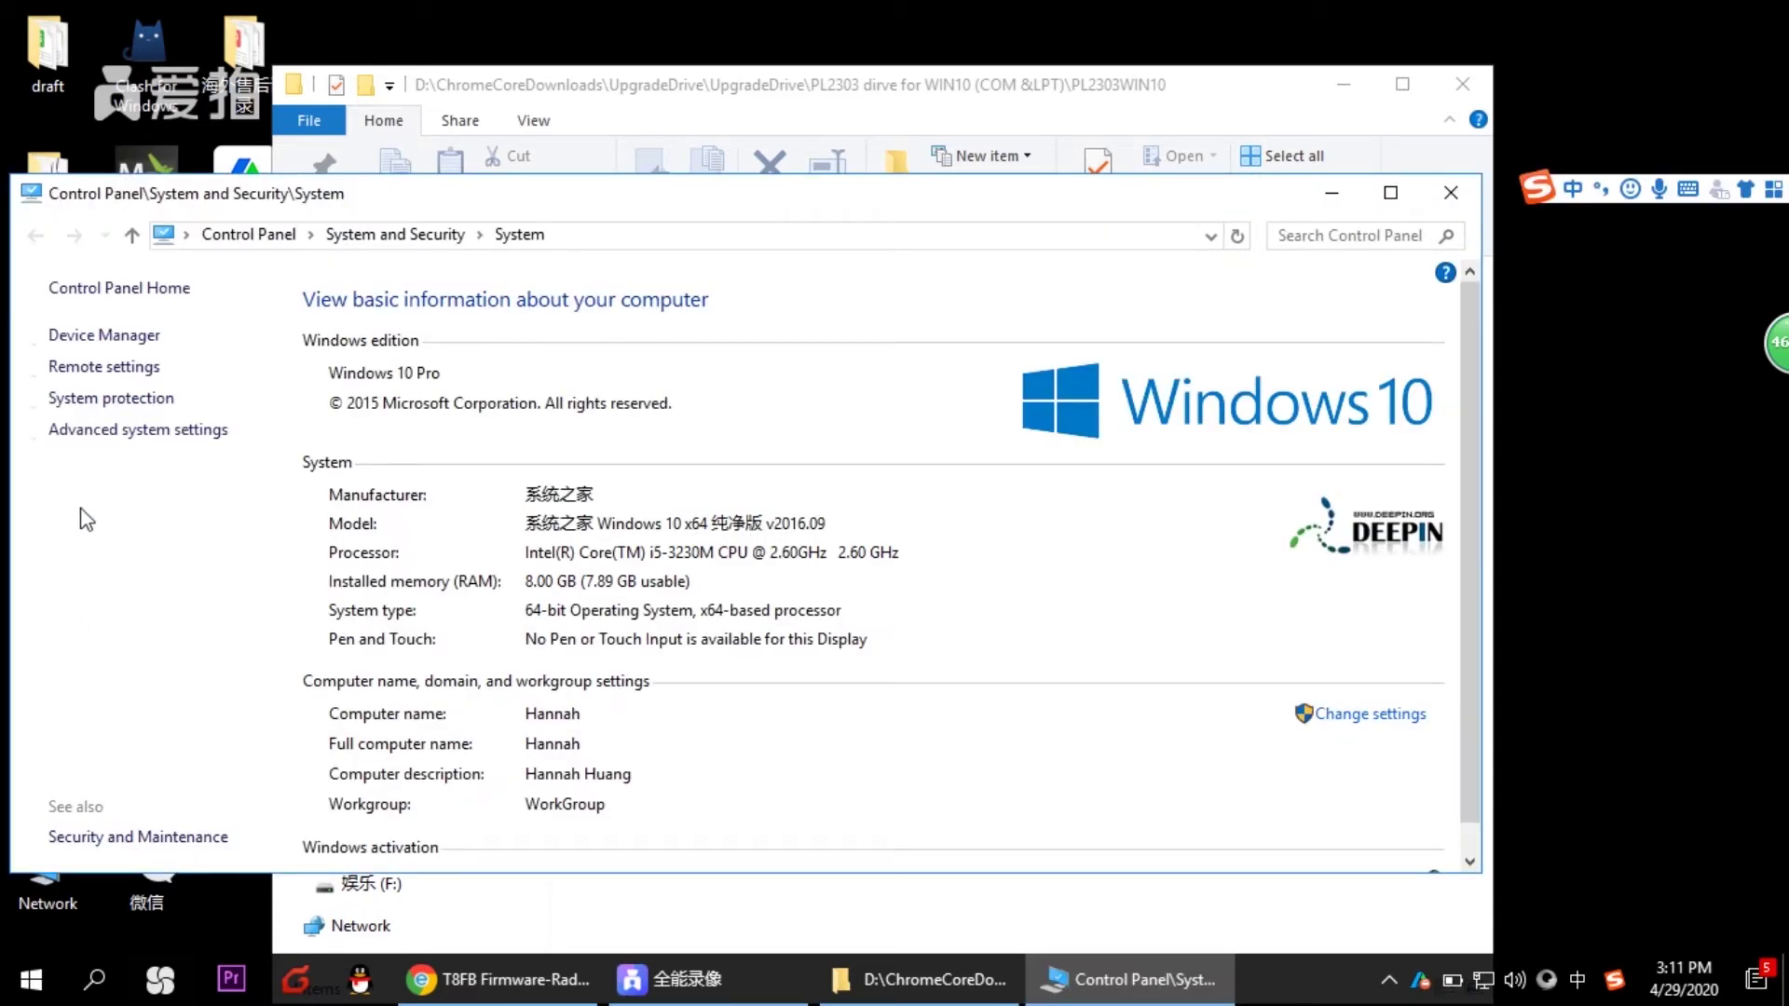
pyautogui.click(104, 336)
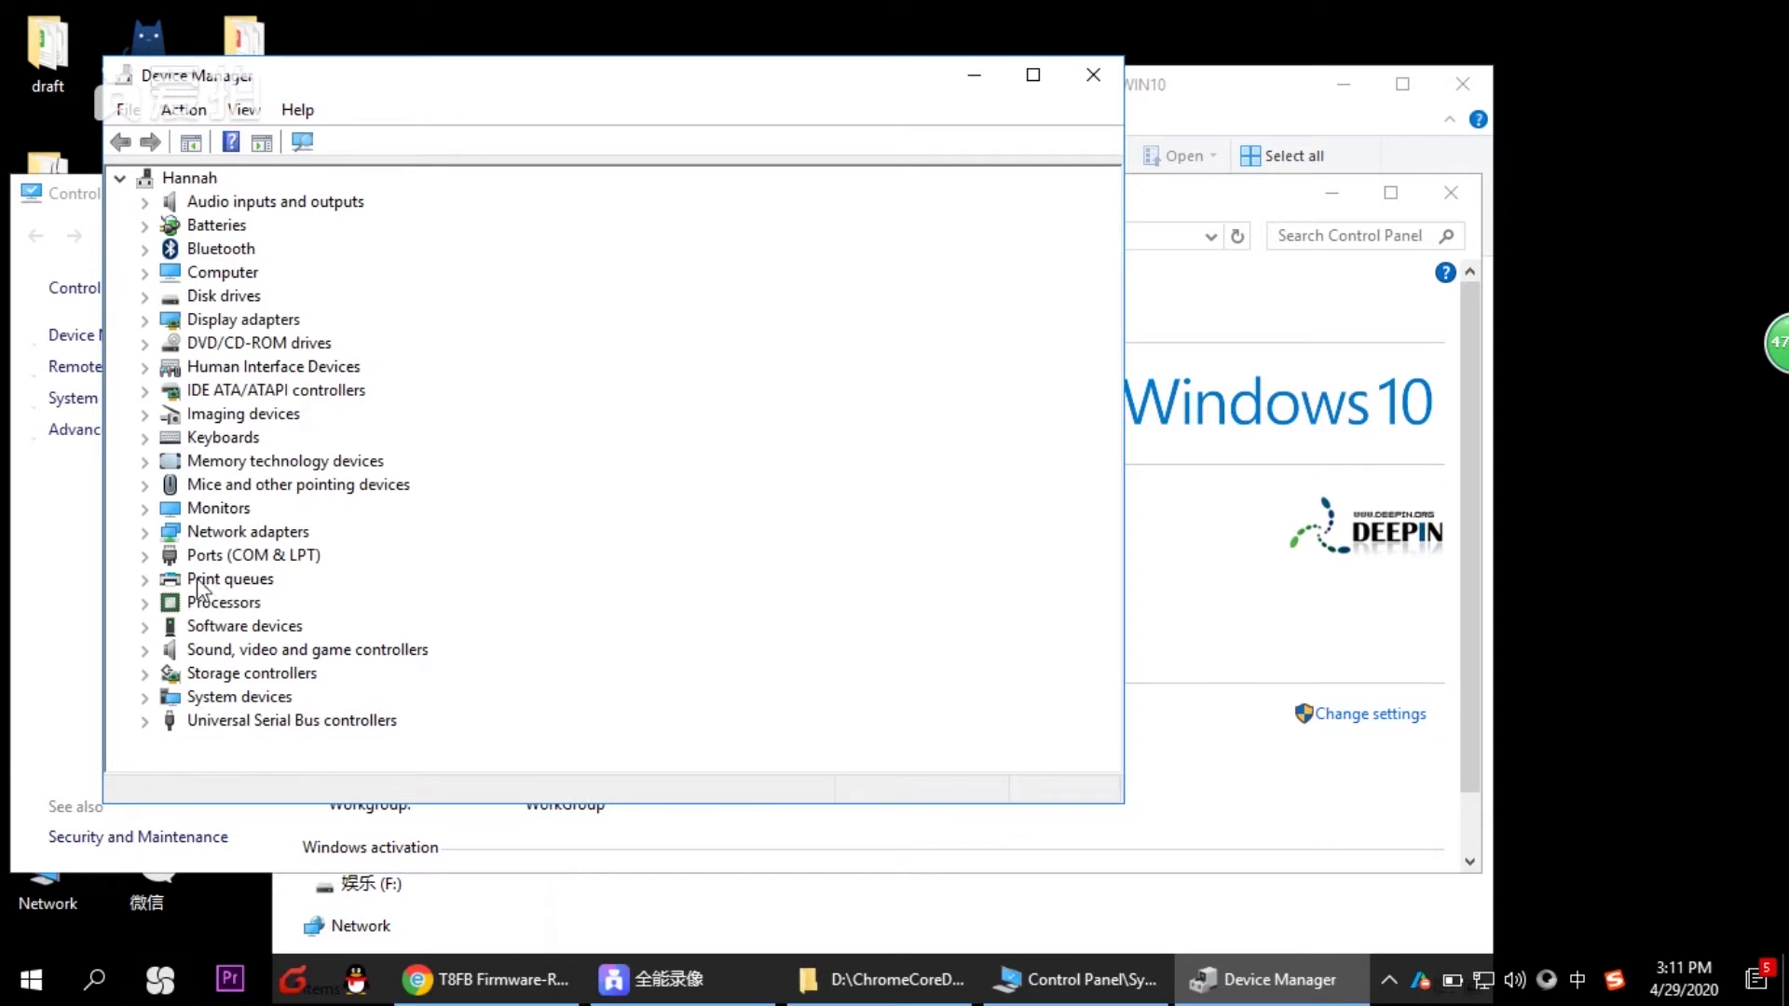
# - Start a driver update for USB-SERIAL CH340 (COM5) under Ports (COM & LPT)
pyautogui.click(147, 557)
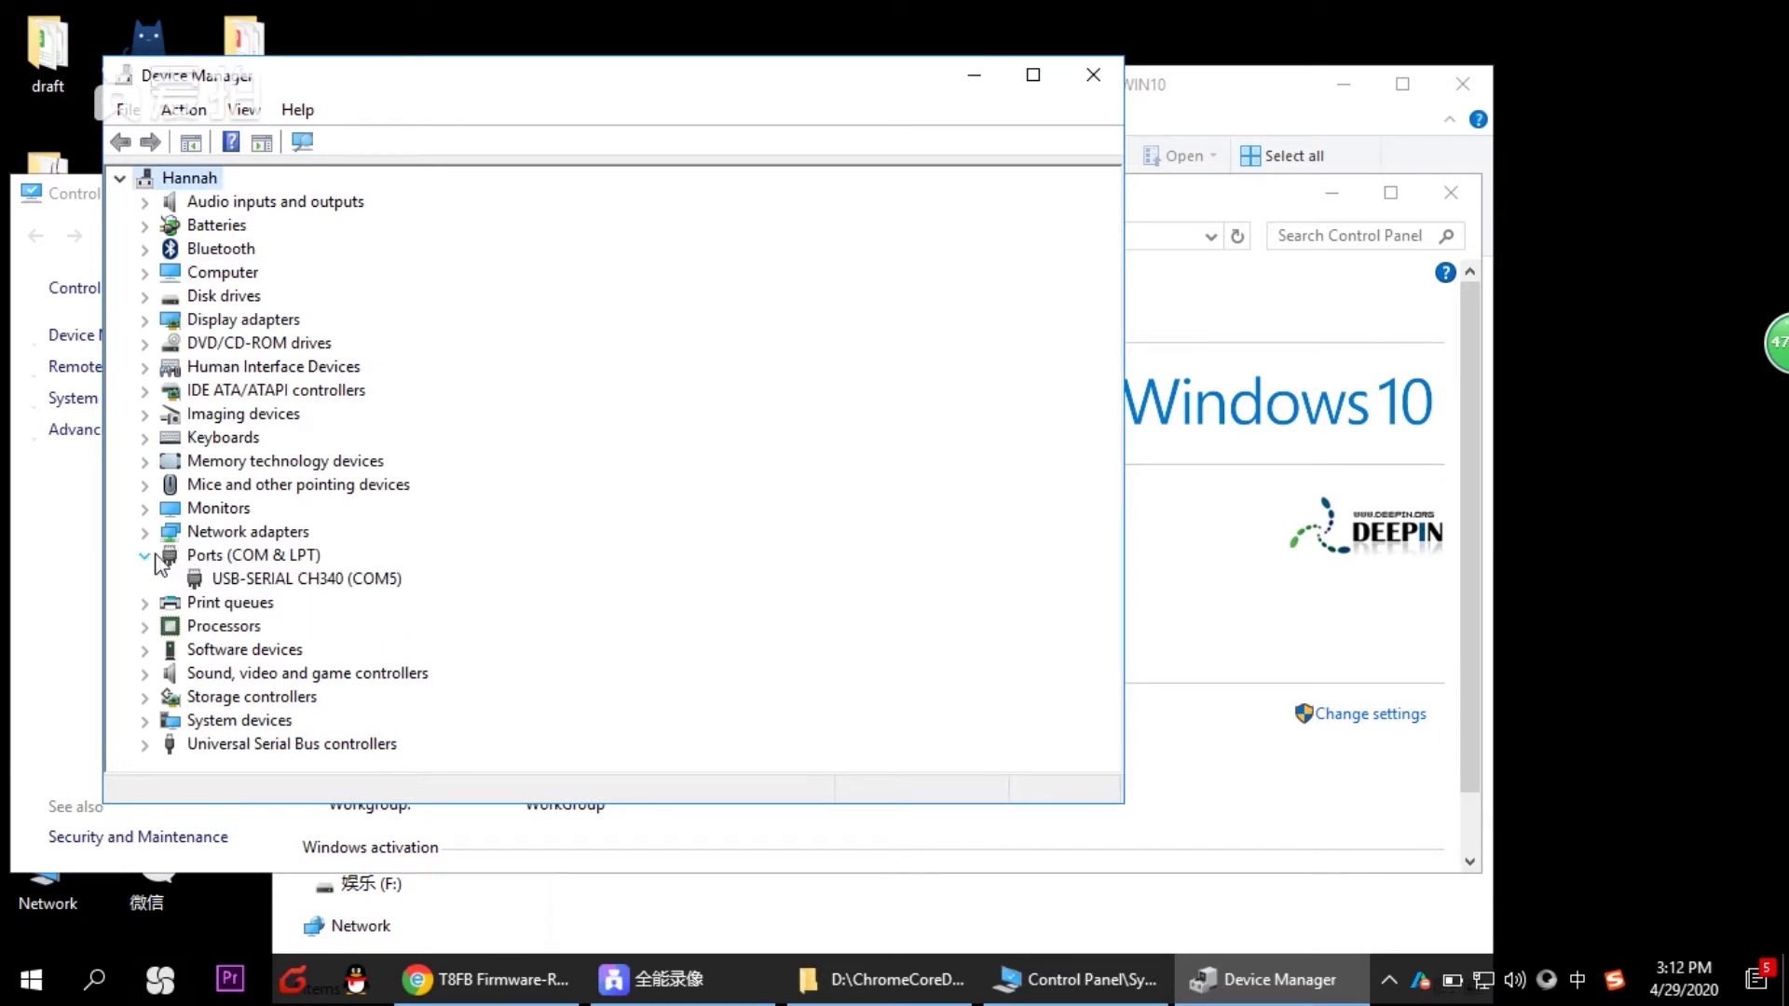
pyautogui.rightClick(271, 581)
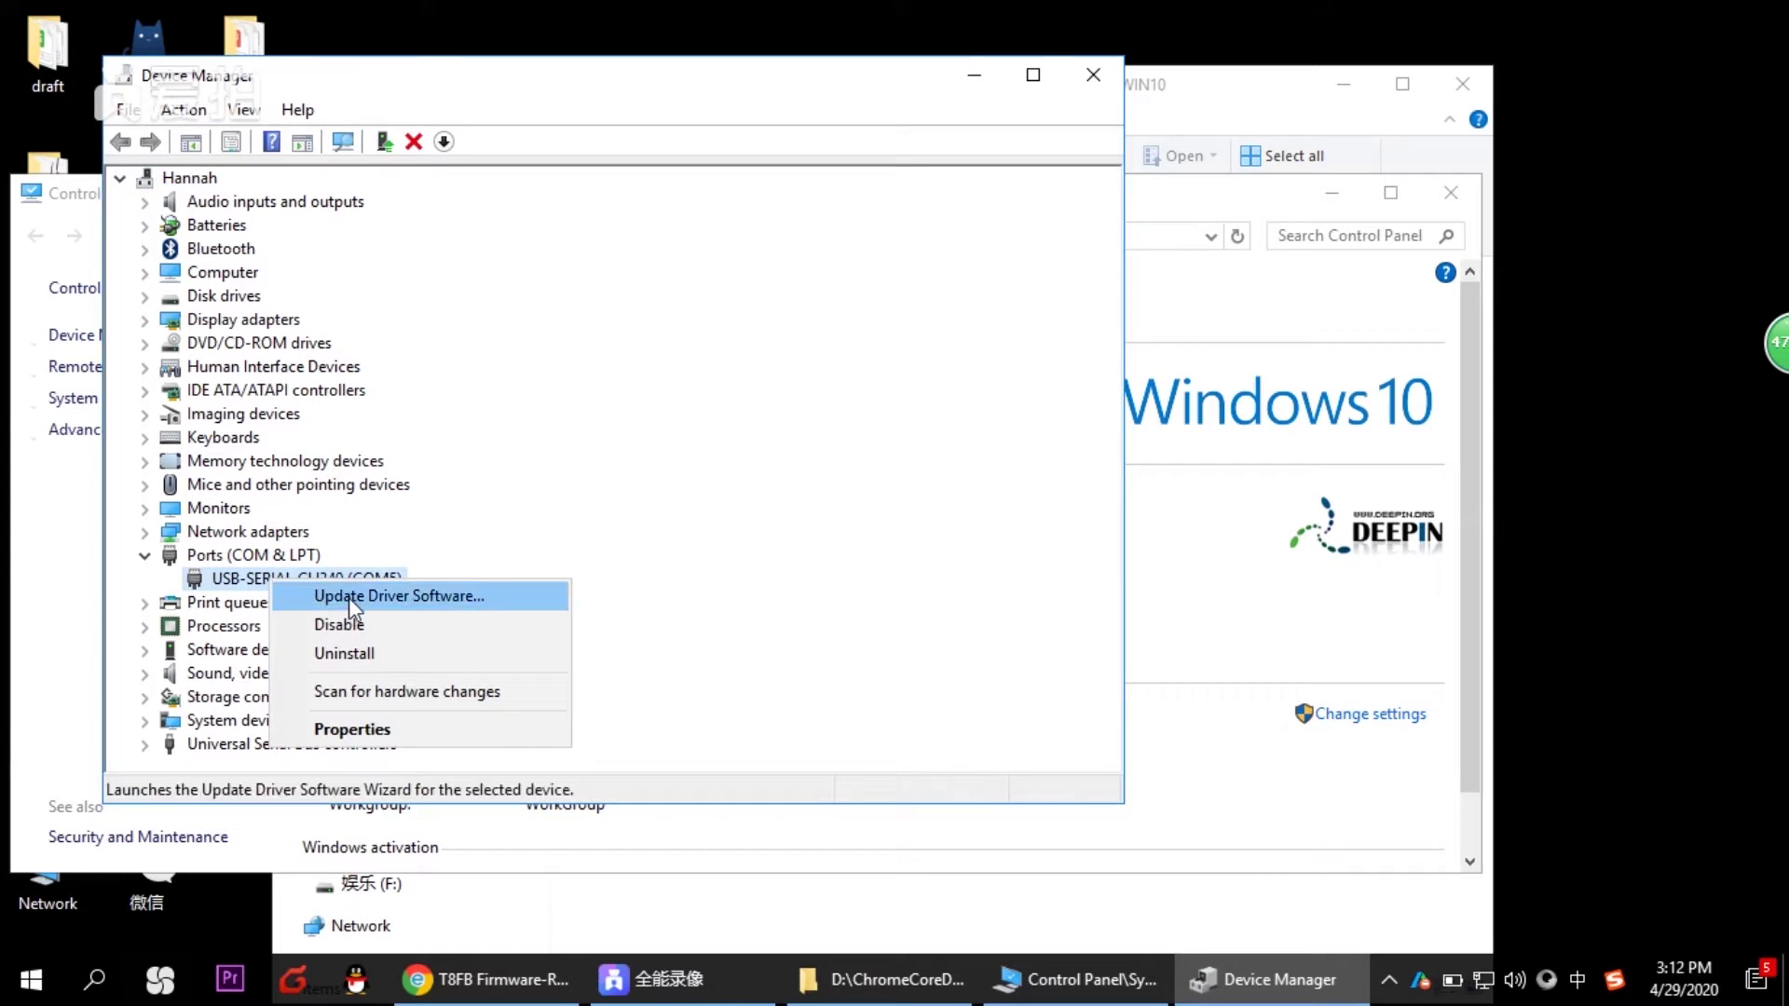
pyautogui.click(355, 604)
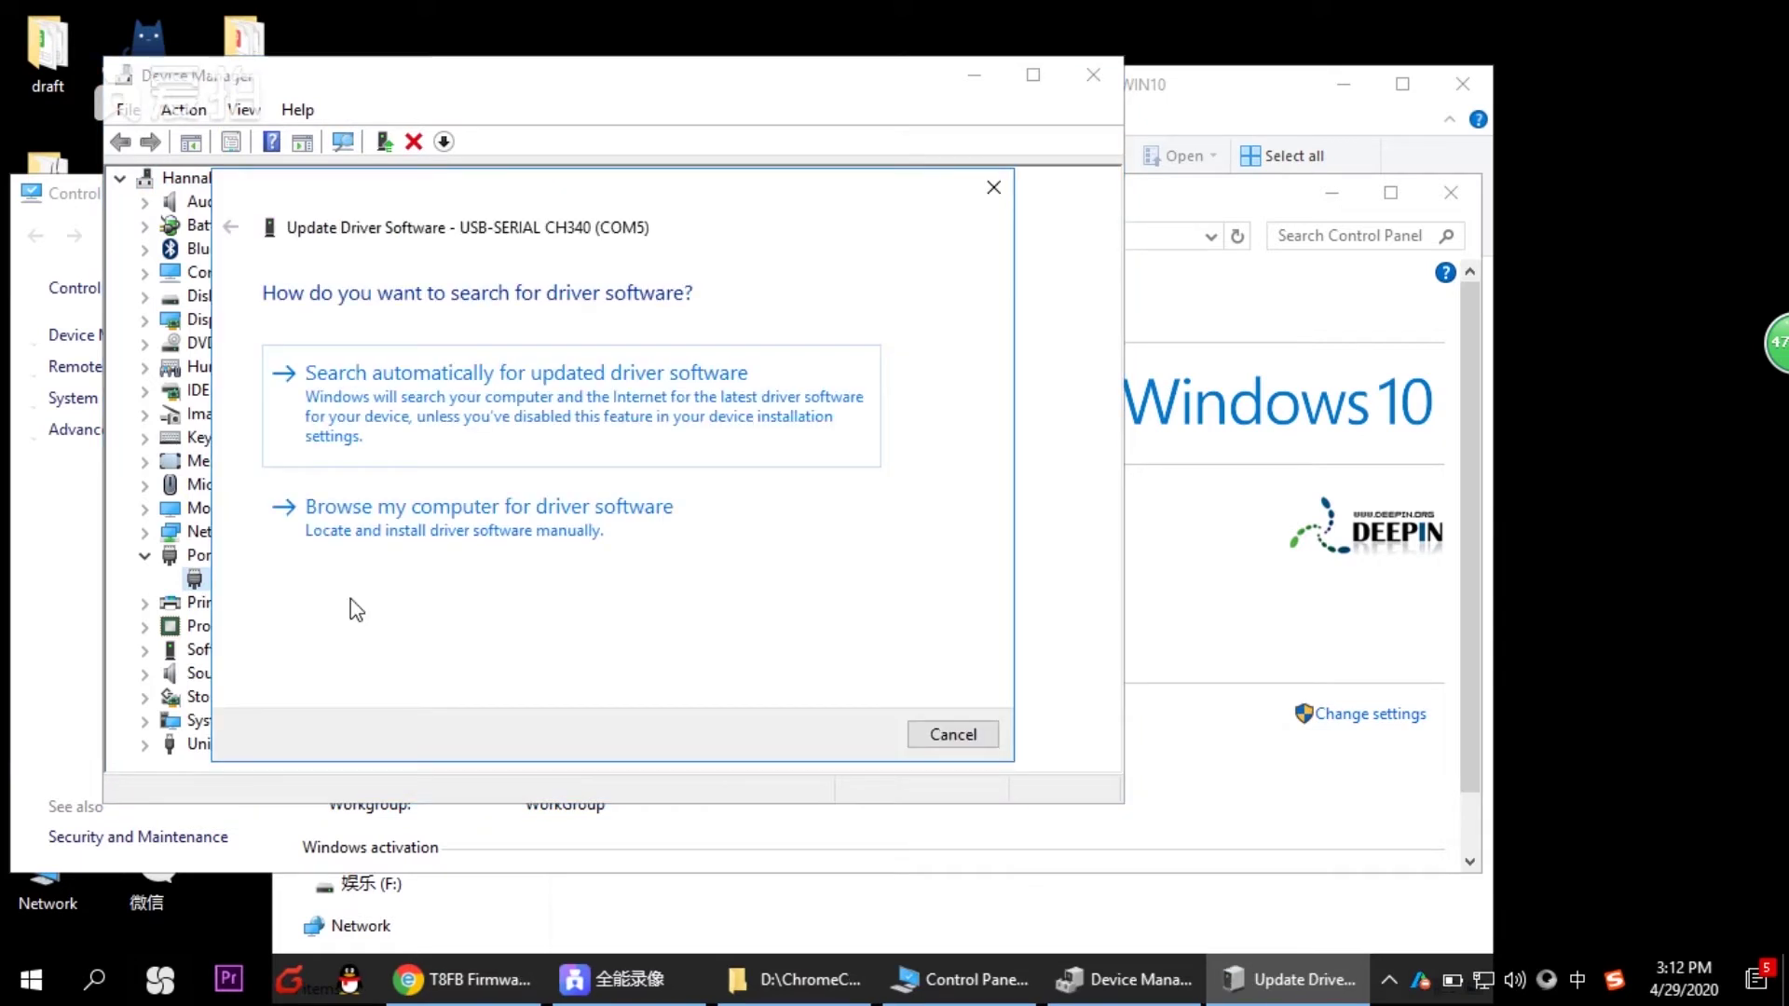
# - Point the driver search at the ser2pl.inf_amd64 folder on this computer
pyautogui.click(520, 529)
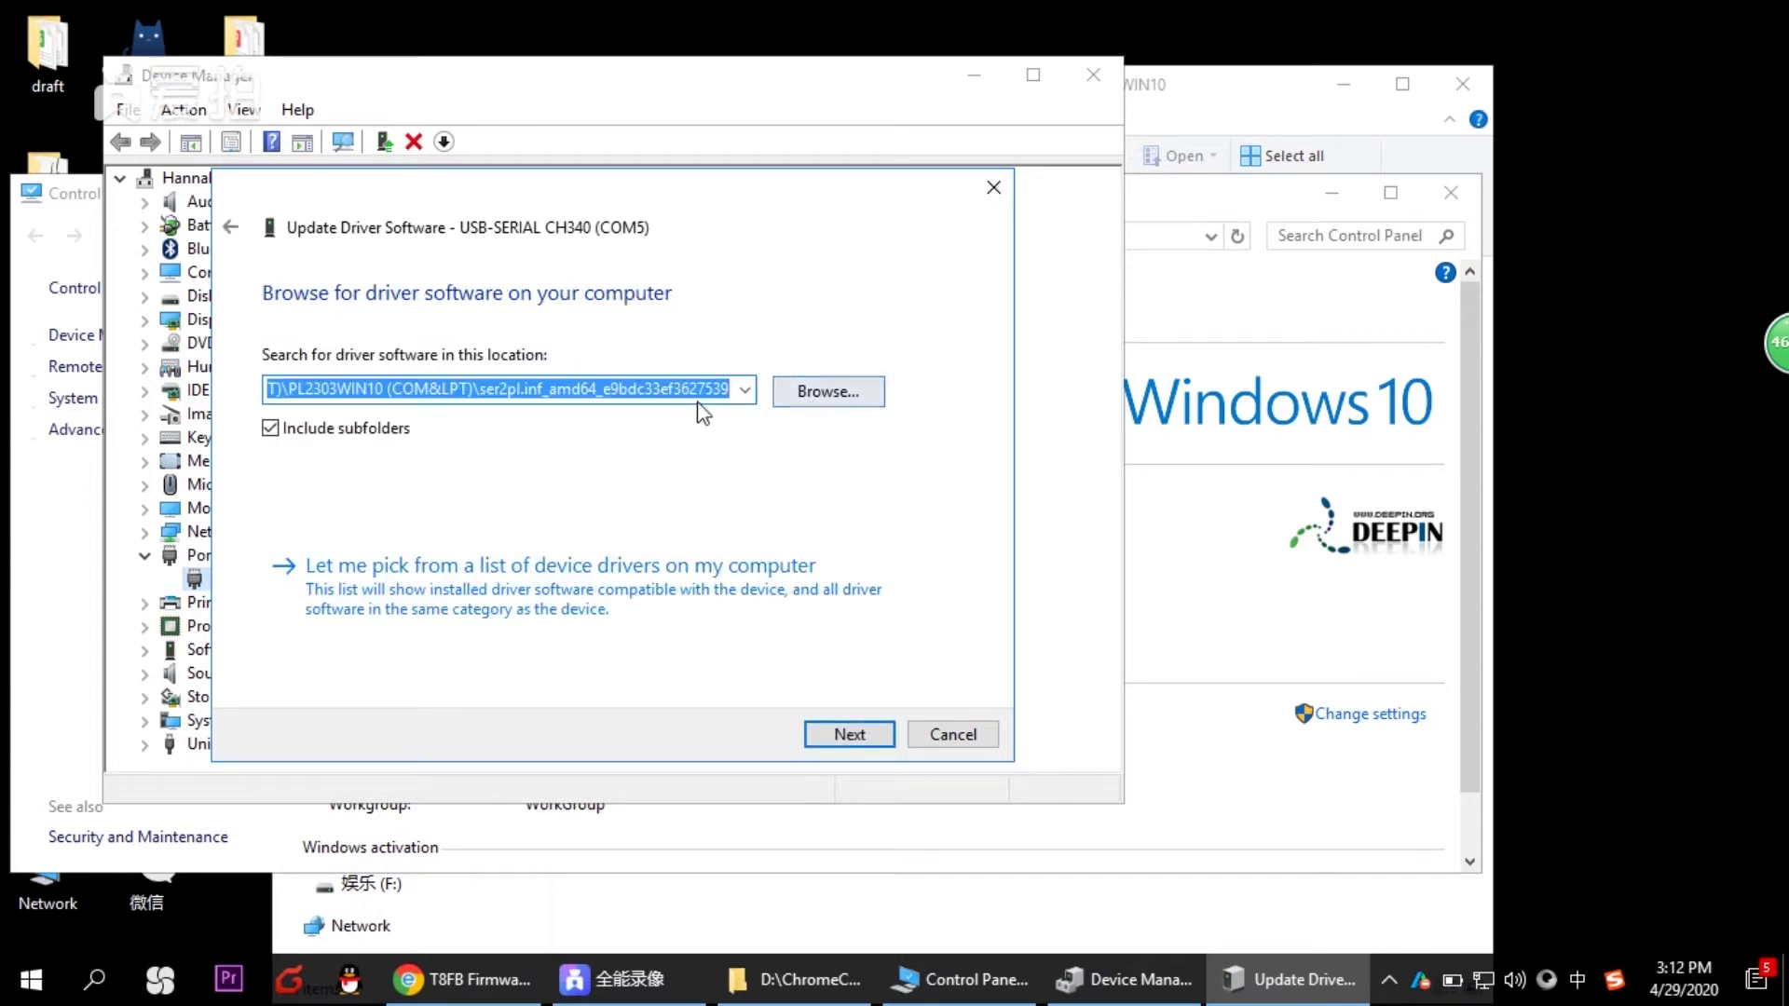
pyautogui.click(842, 398)
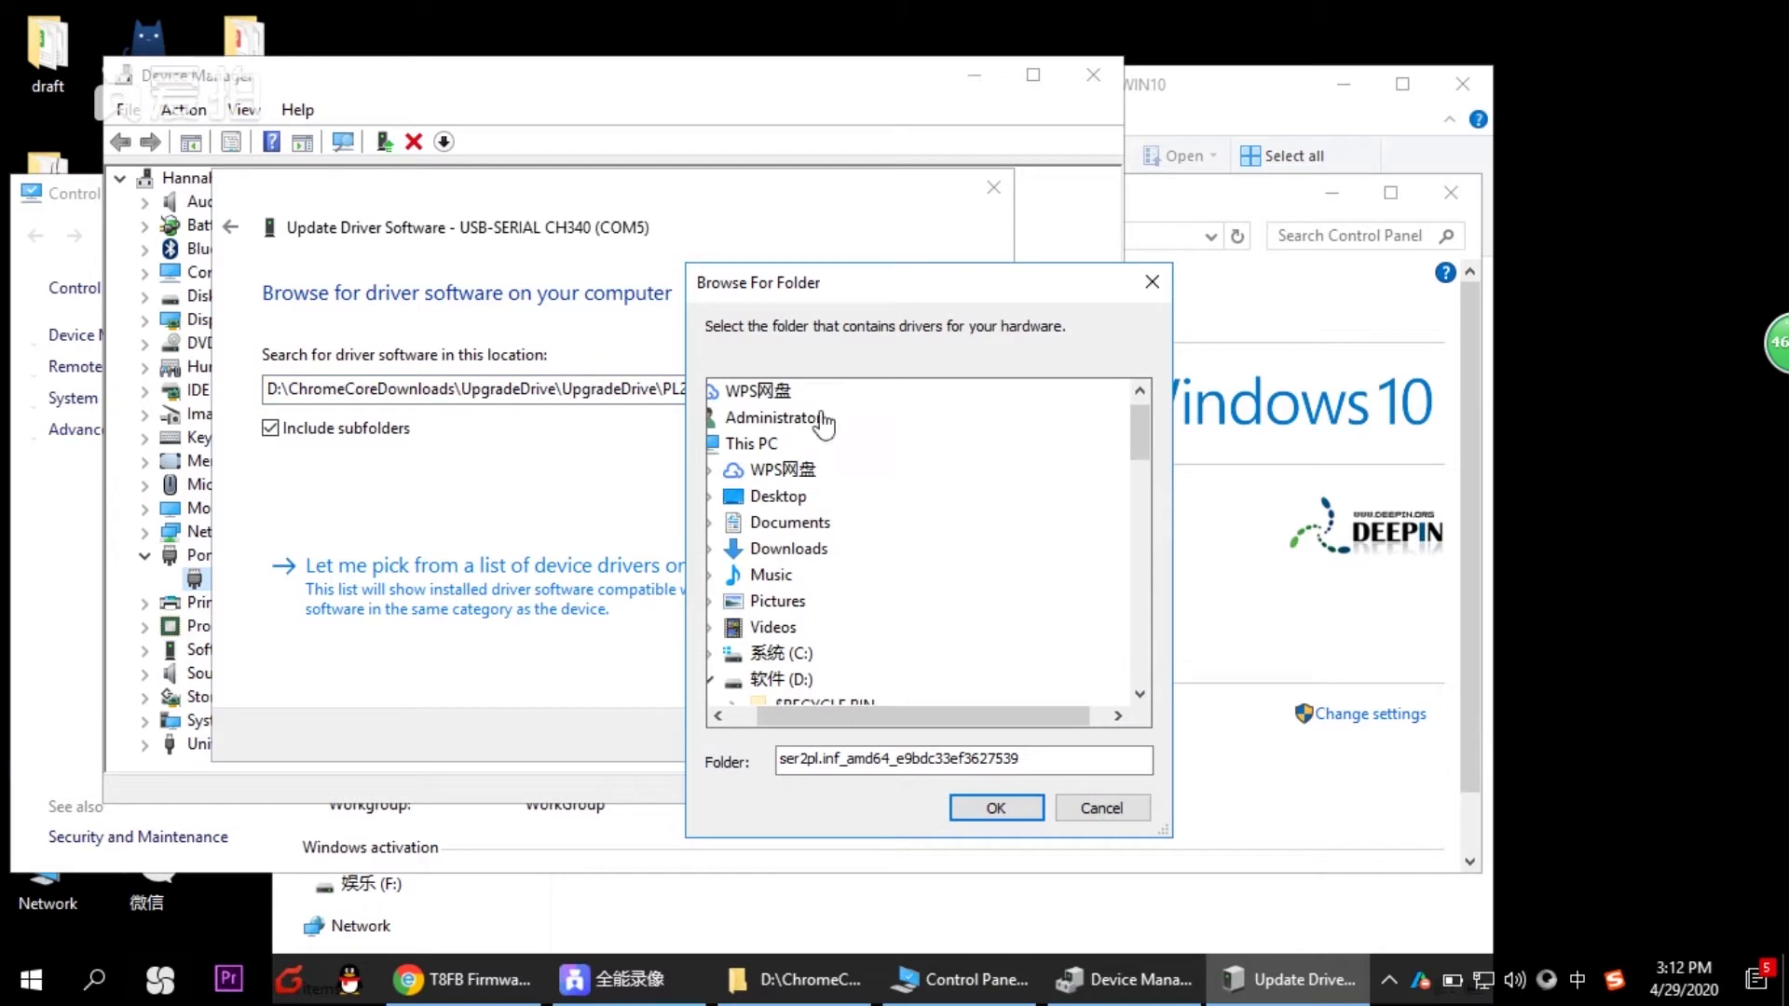
pyautogui.scroll(-1, 923, 603)
pyautogui.scroll(-1, 895, 596)
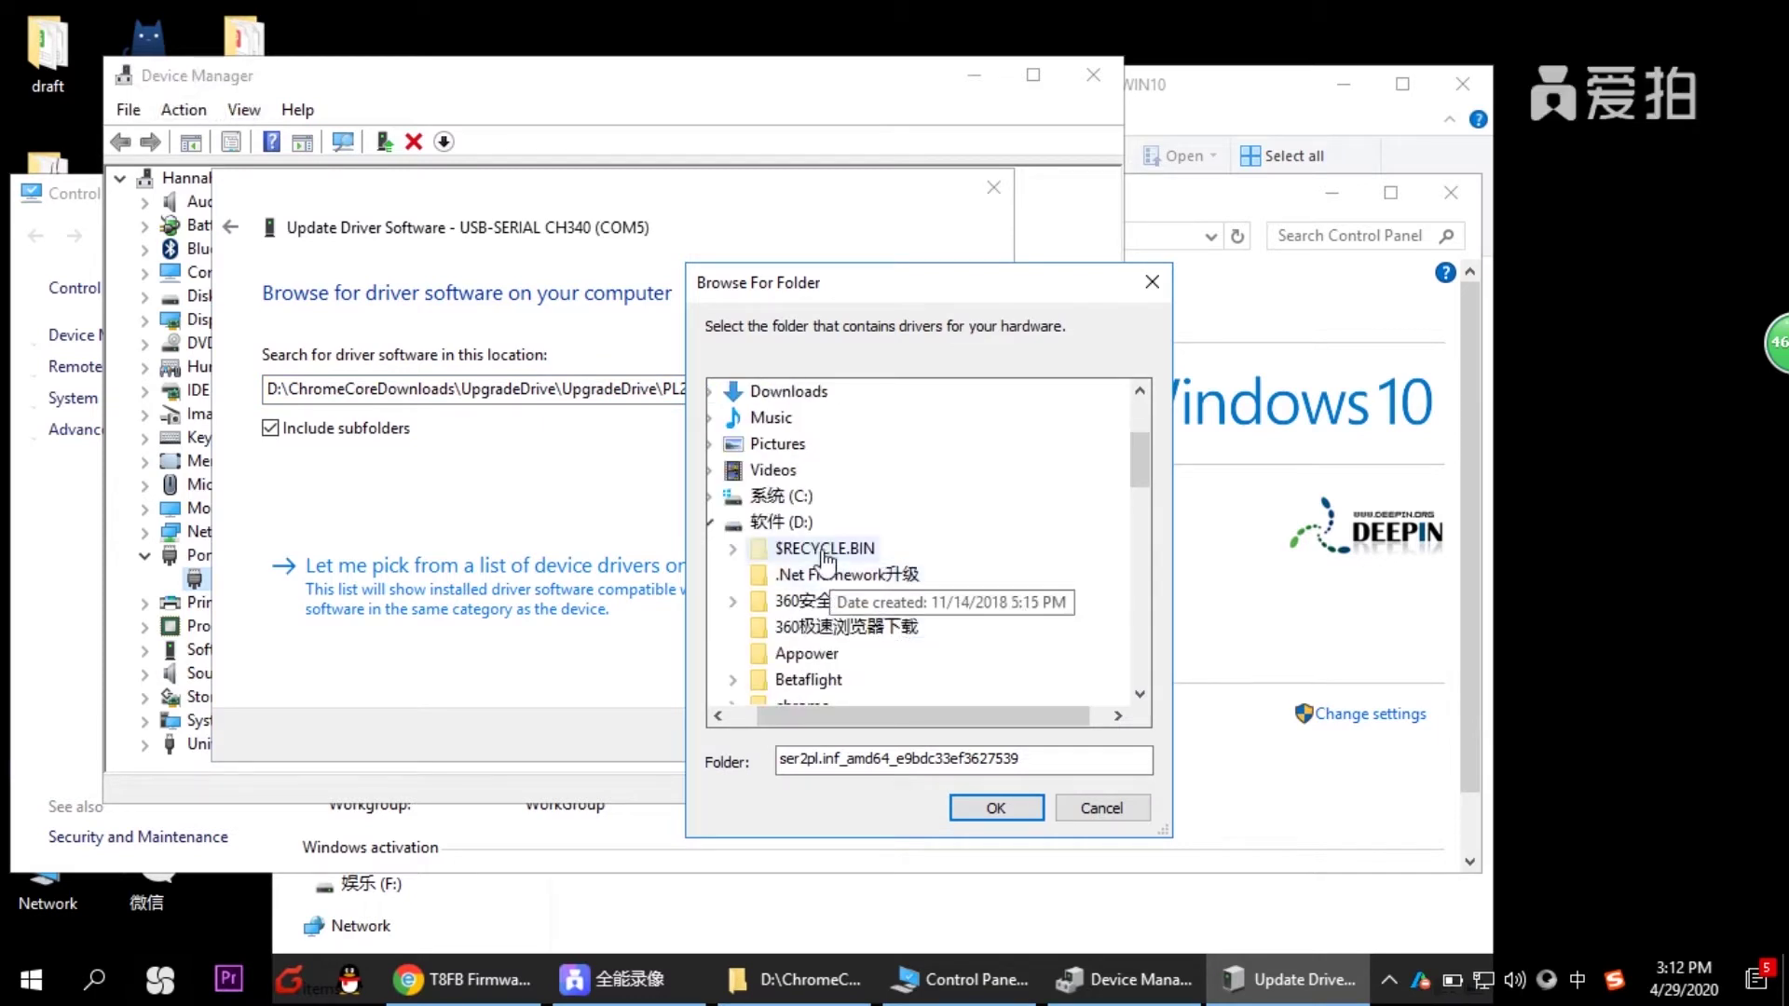
pyautogui.scroll(-1, 858, 613)
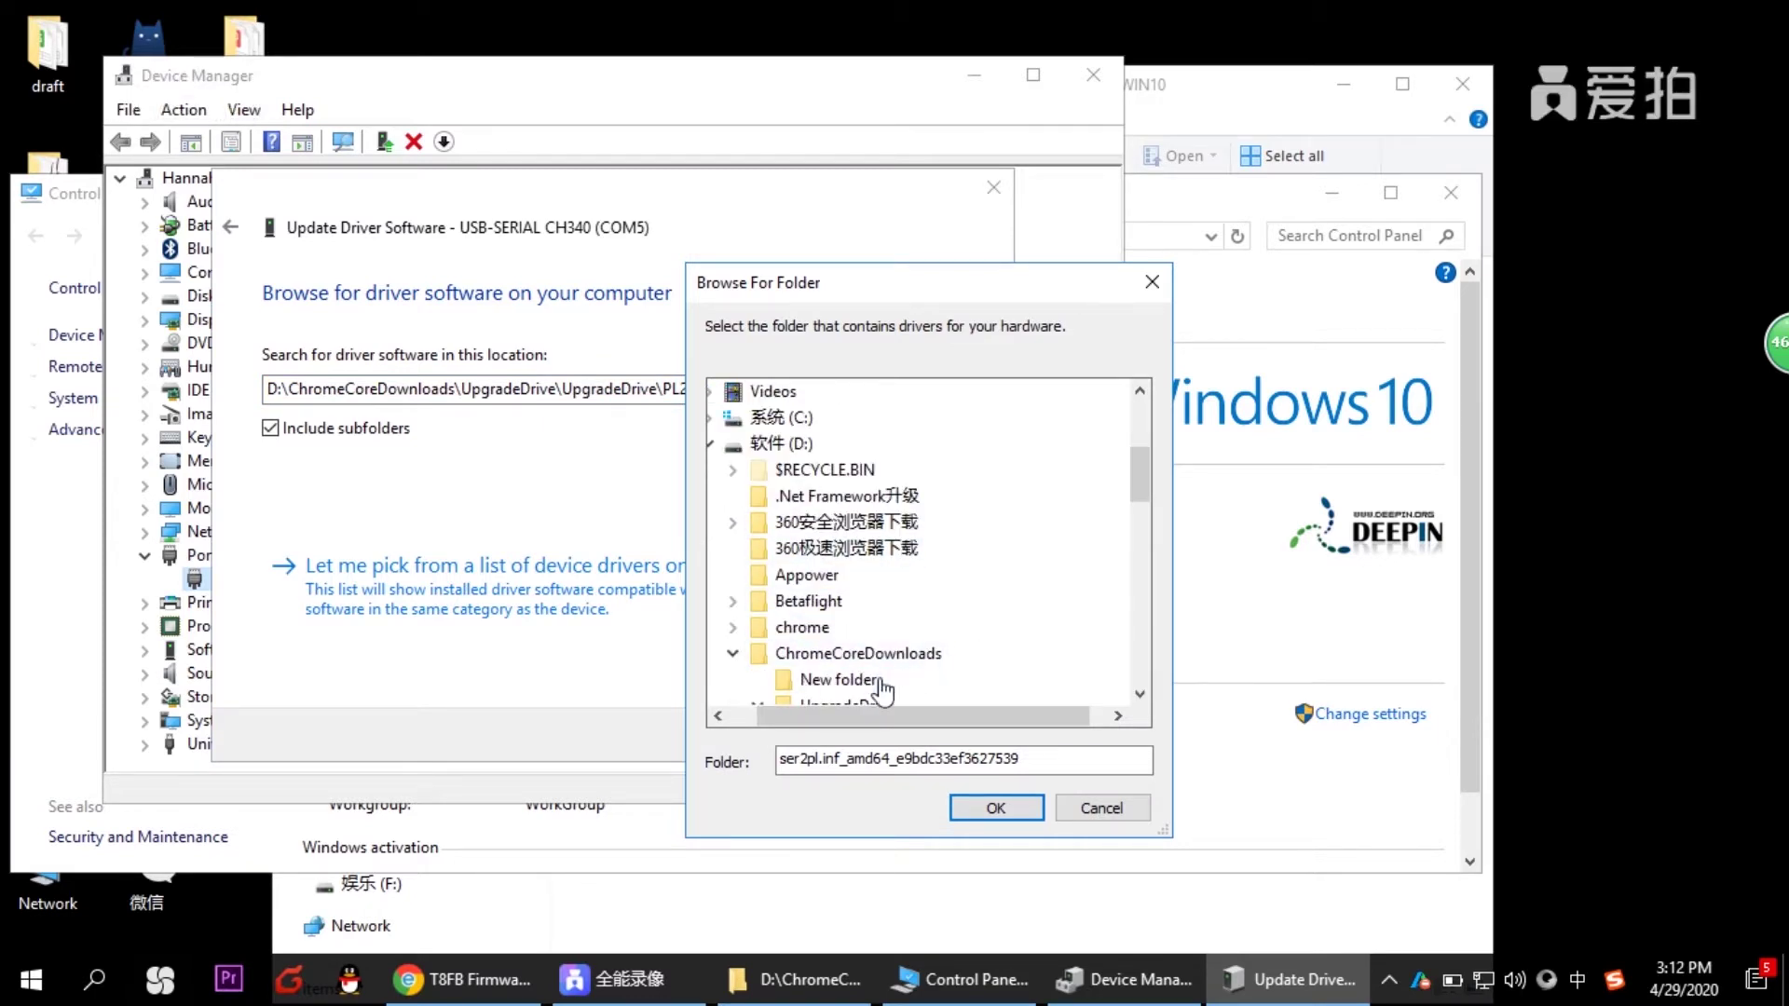
pyautogui.scroll(-1, 872, 620)
pyautogui.scroll(-1, 880, 634)
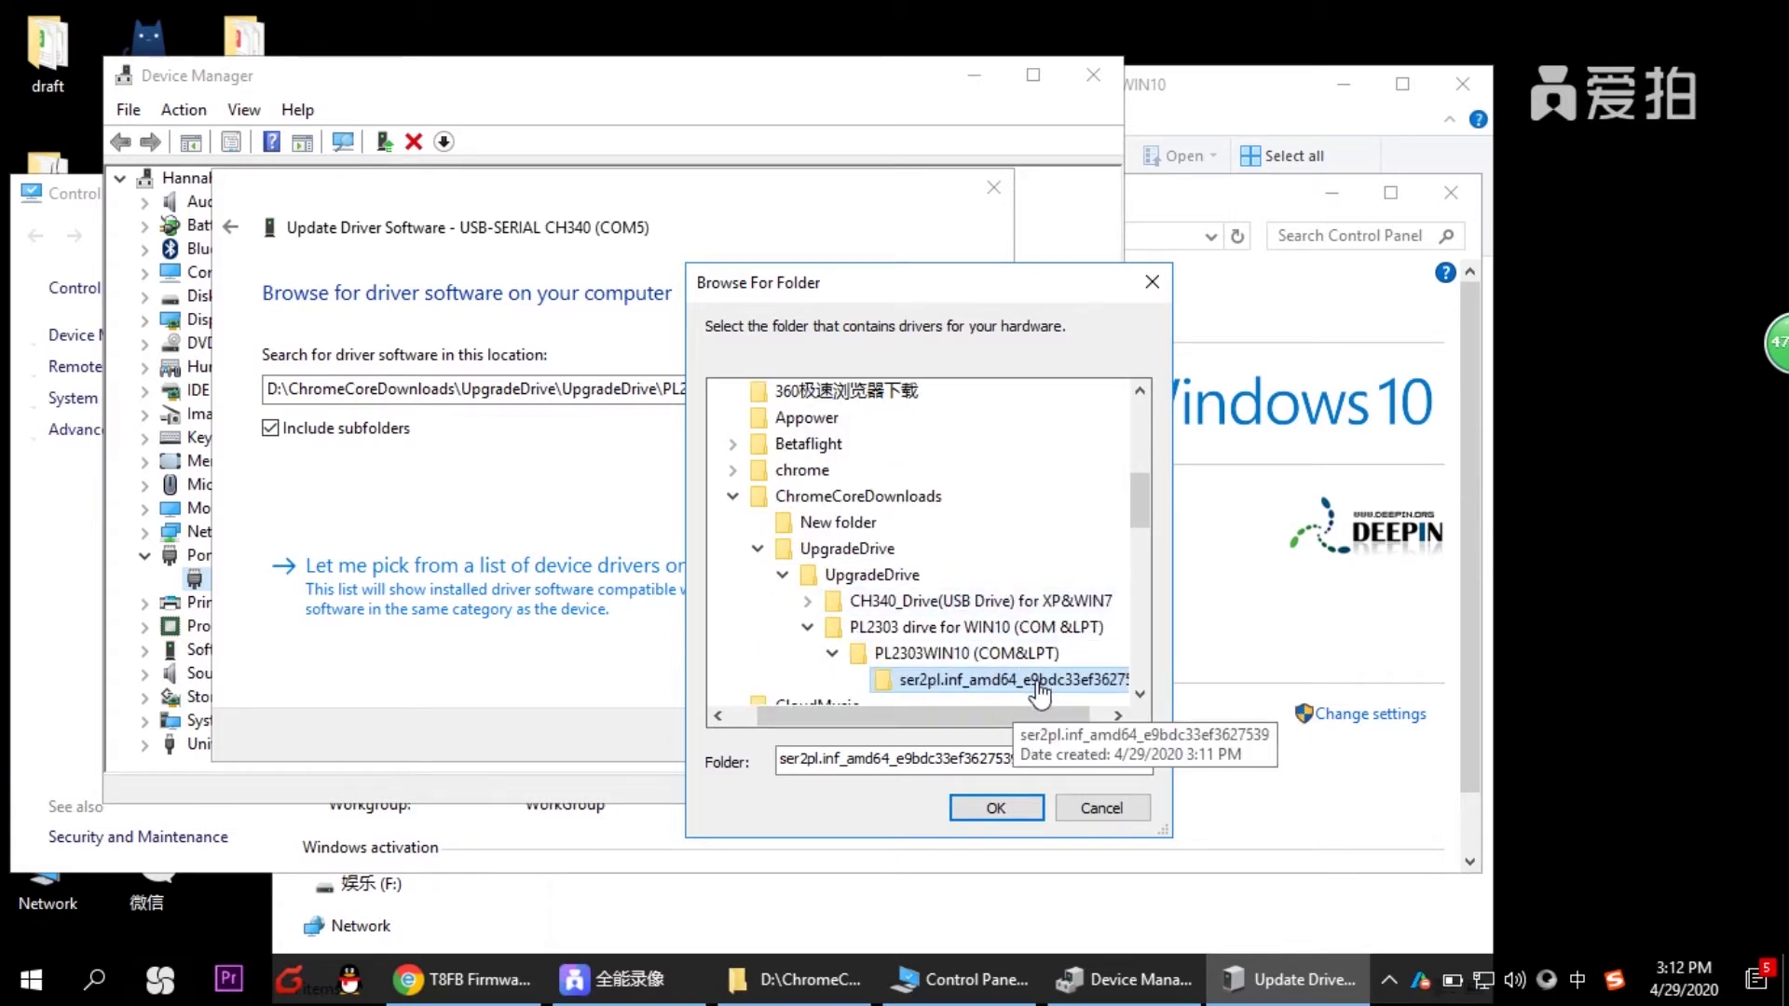
pyautogui.click(1016, 807)
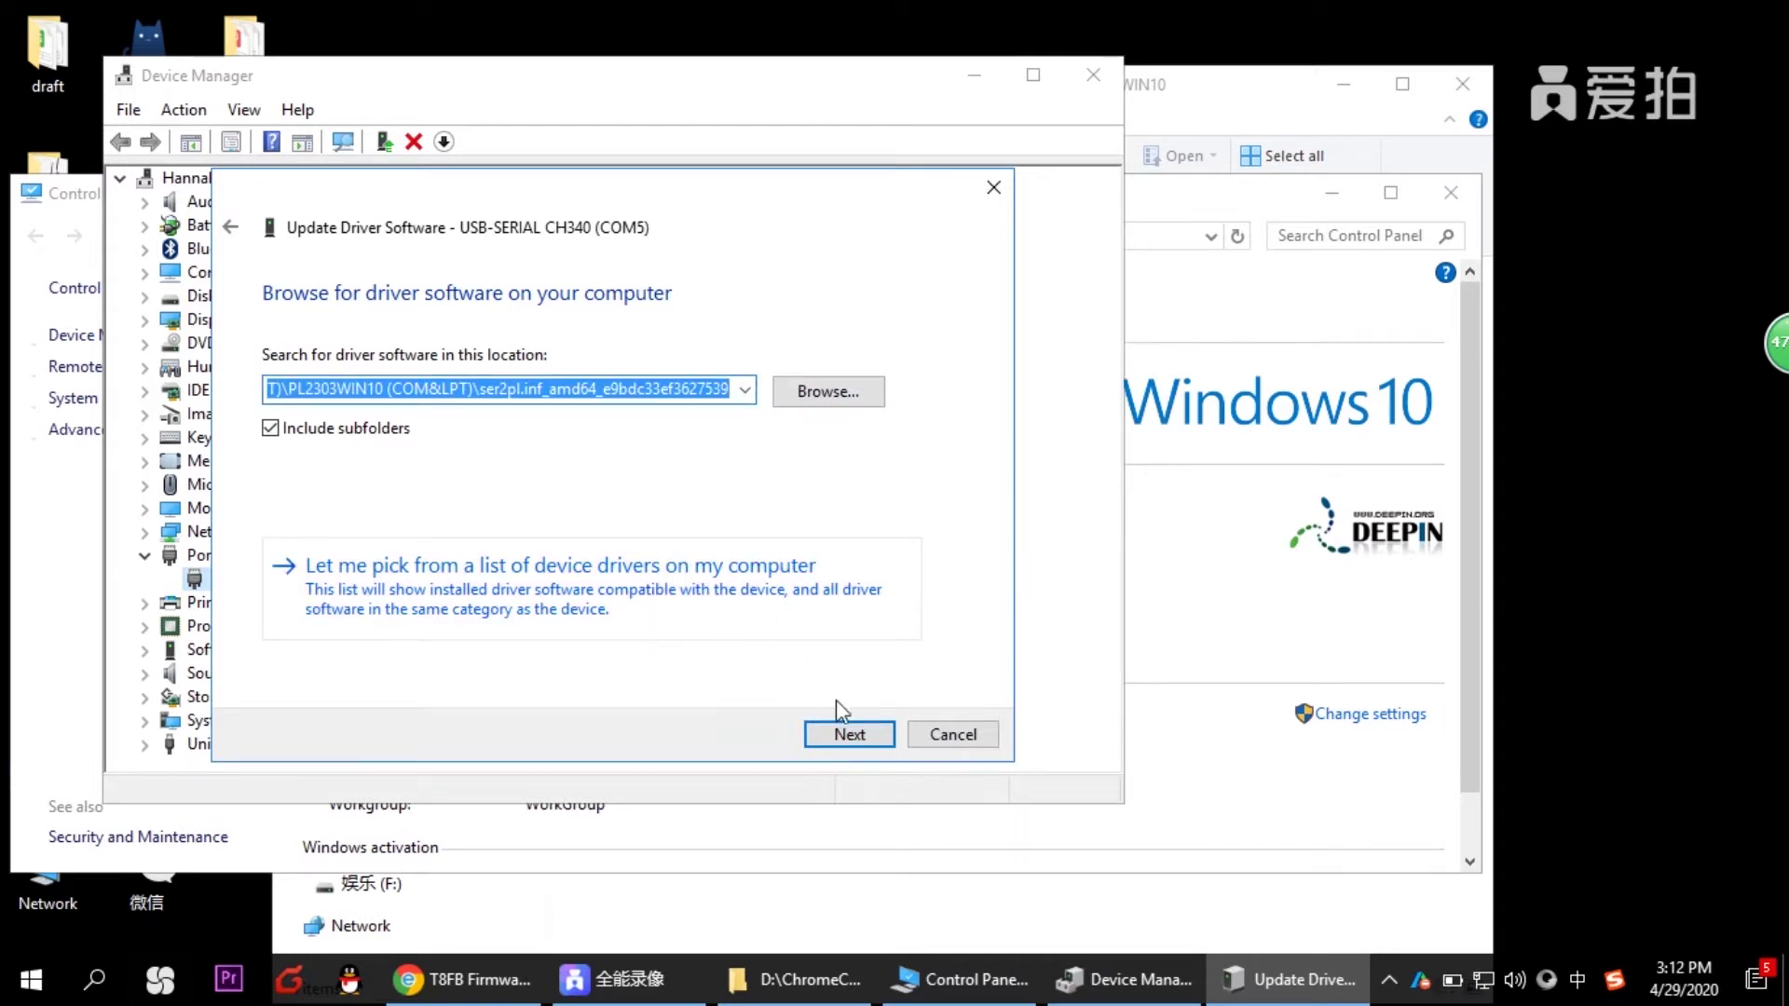
# - Run the update, accept the already-up-to-date result, and close Device Manager
pyautogui.click(849, 733)
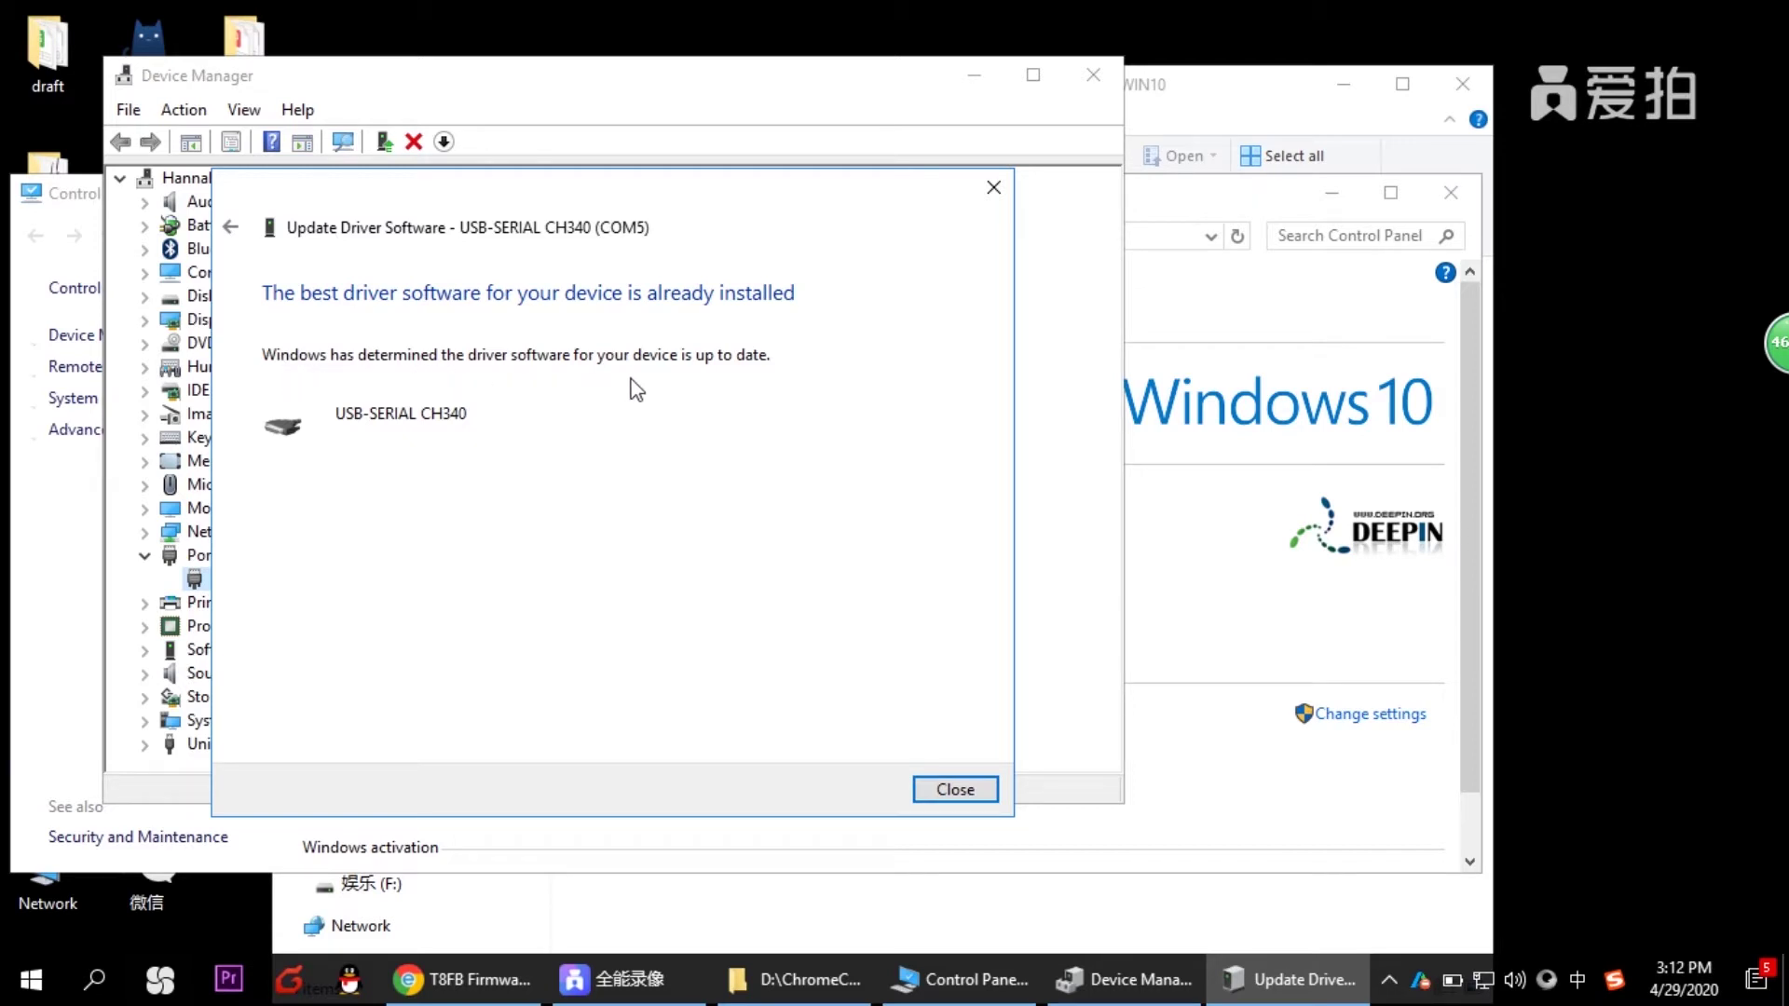
pyautogui.click(960, 792)
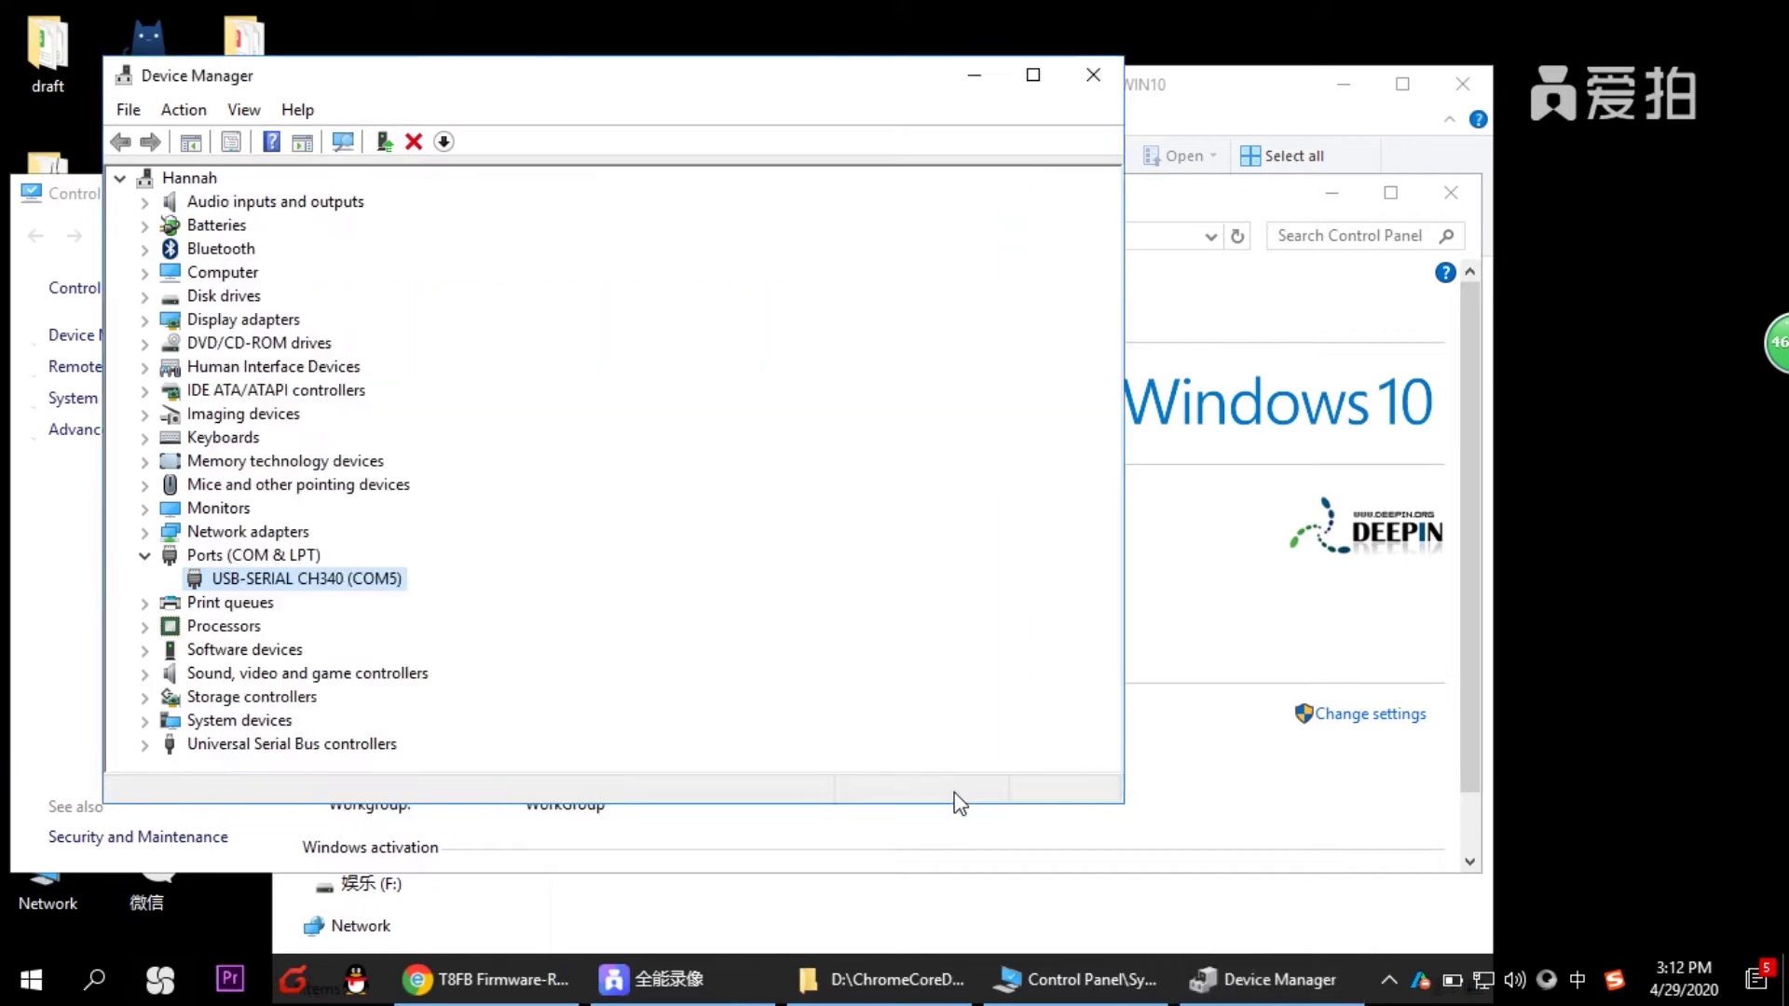
pyautogui.click(1093, 74)
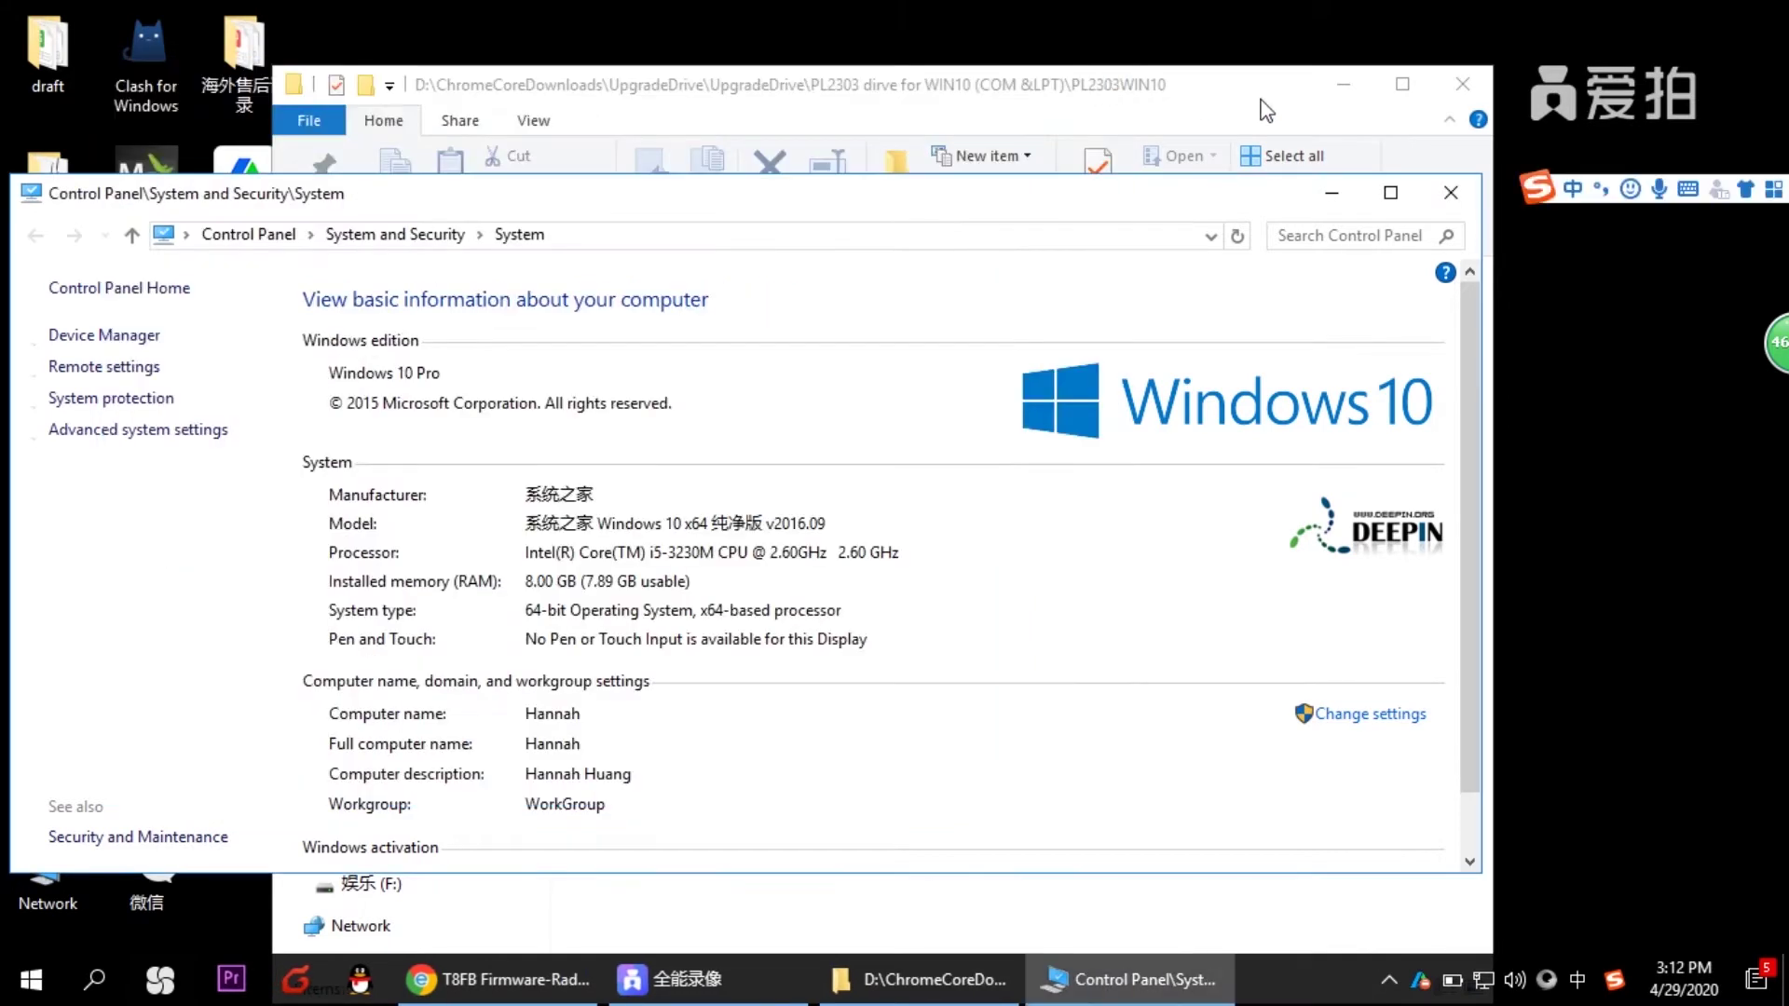
# - Close the System window and return to the UpgradeDrive\UpgradeDrive folder
pyautogui.click(1447, 207)
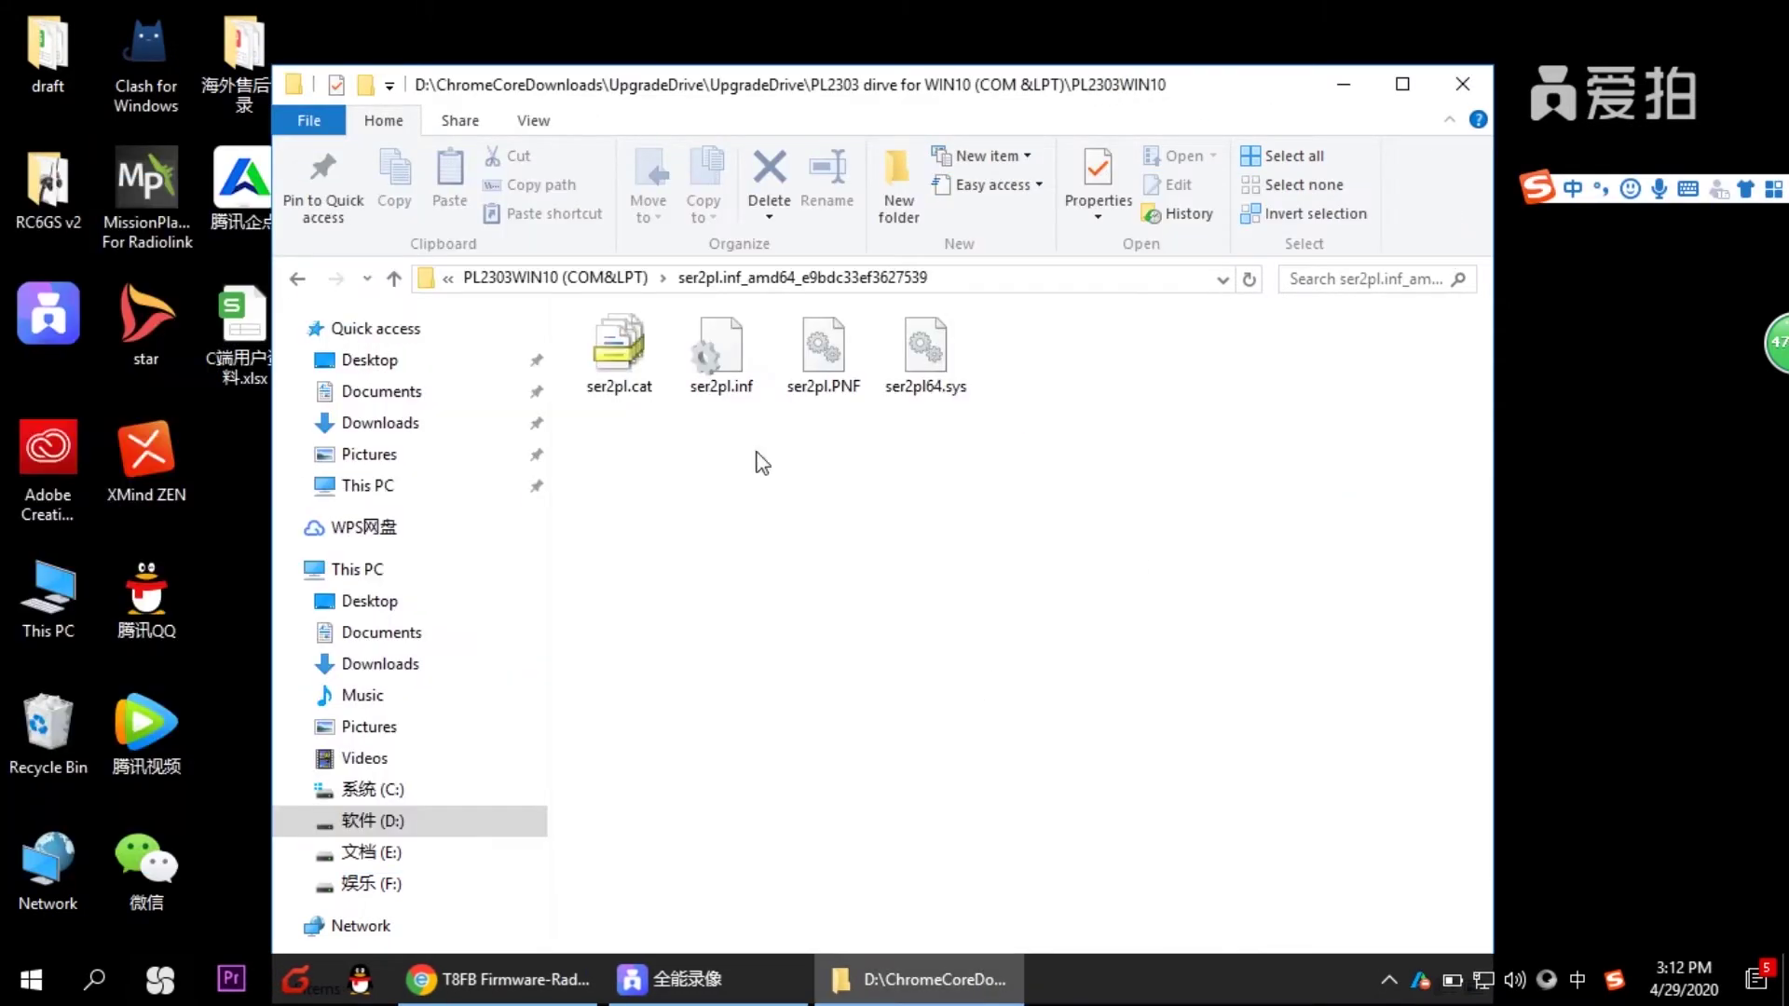
pyautogui.click(297, 279)
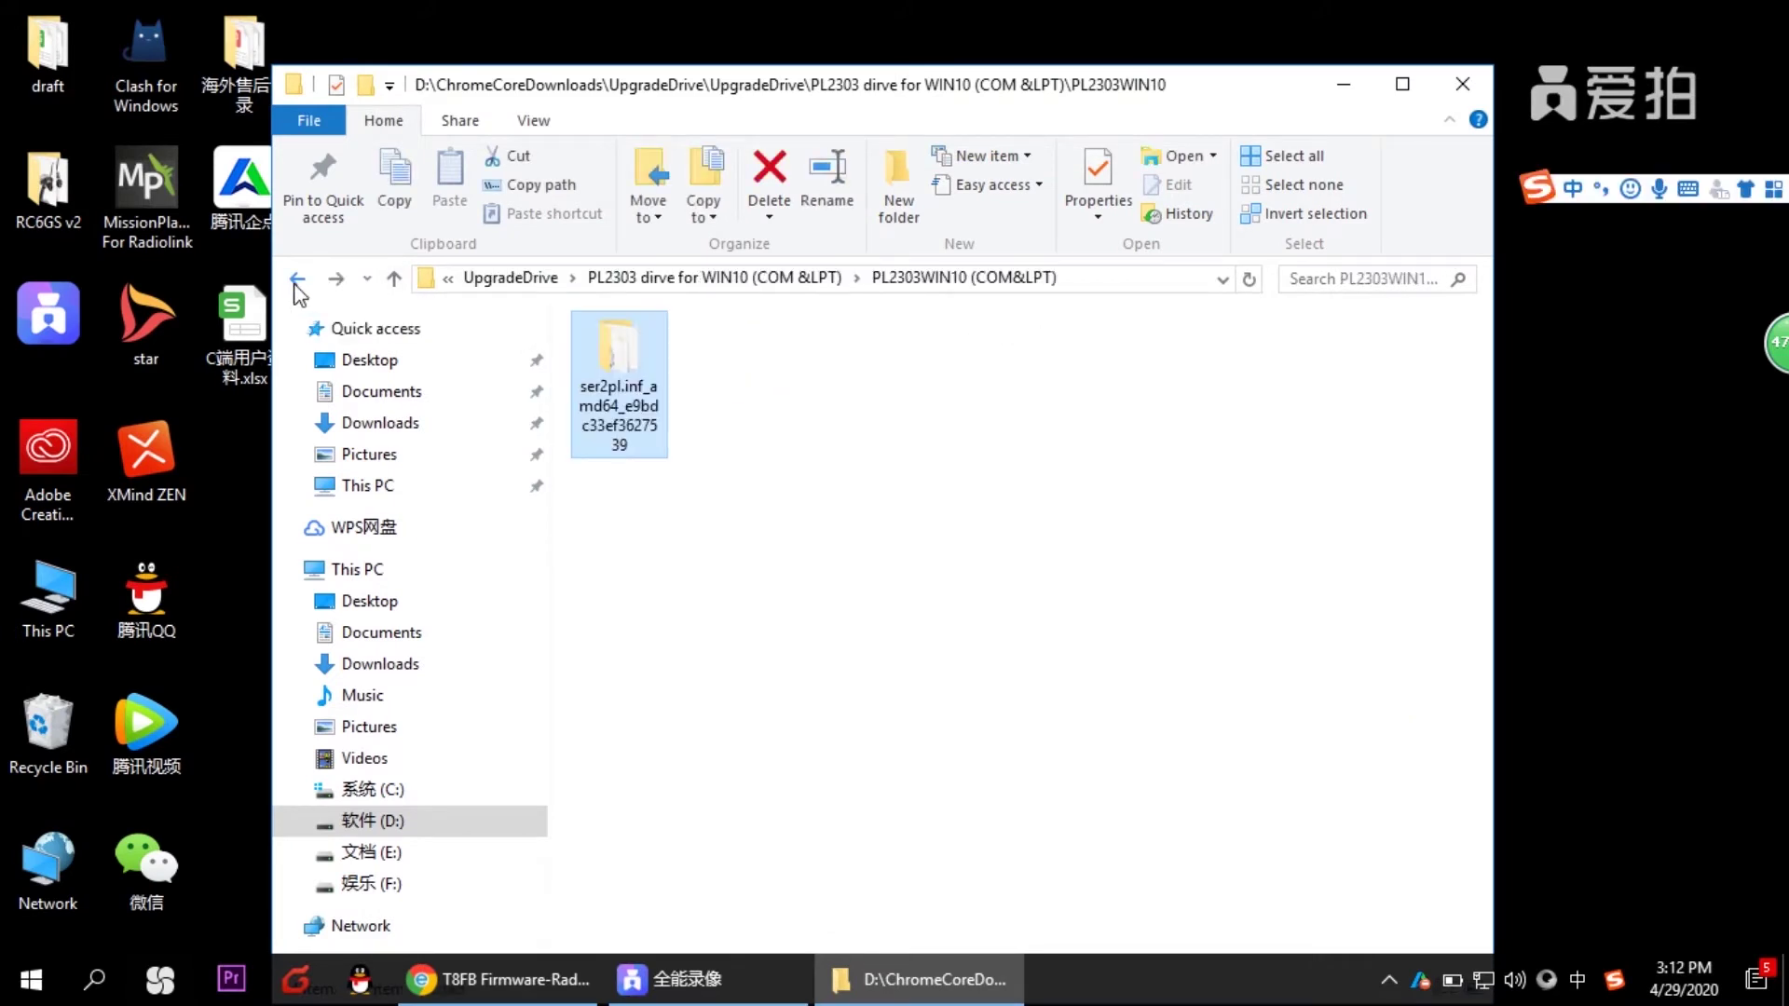
pyautogui.click(297, 279)
pyautogui.click(296, 285)
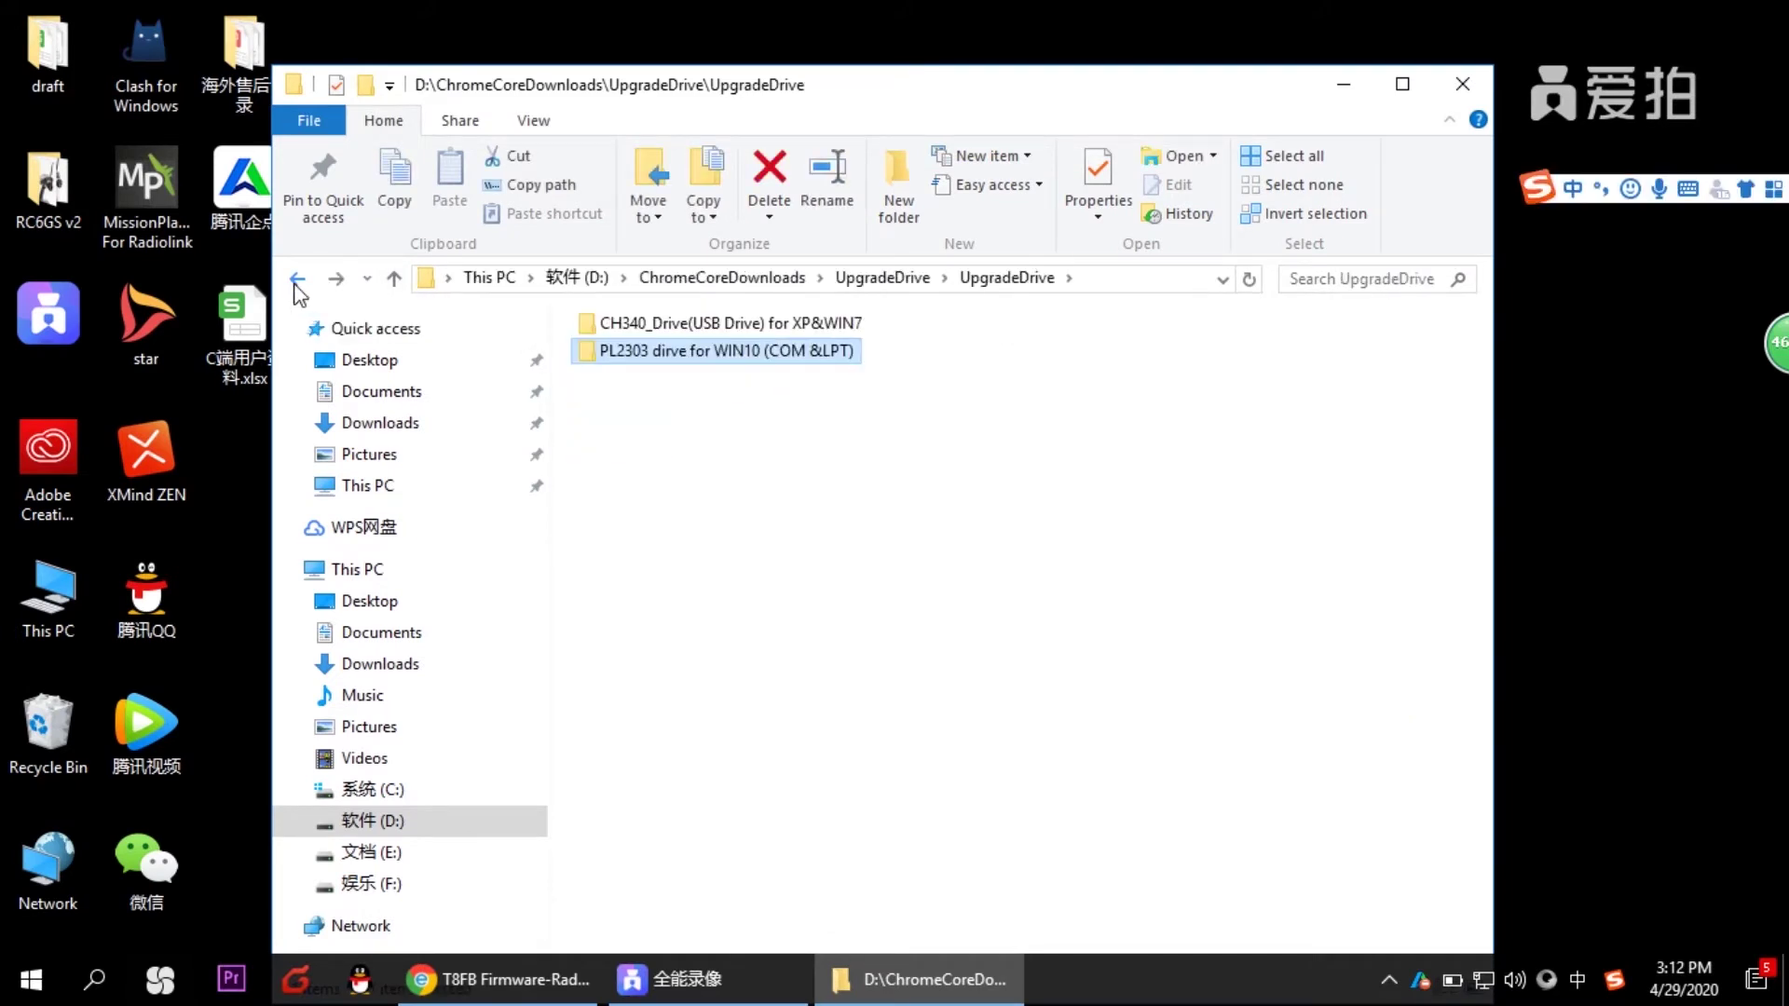
pyautogui.click(874, 277)
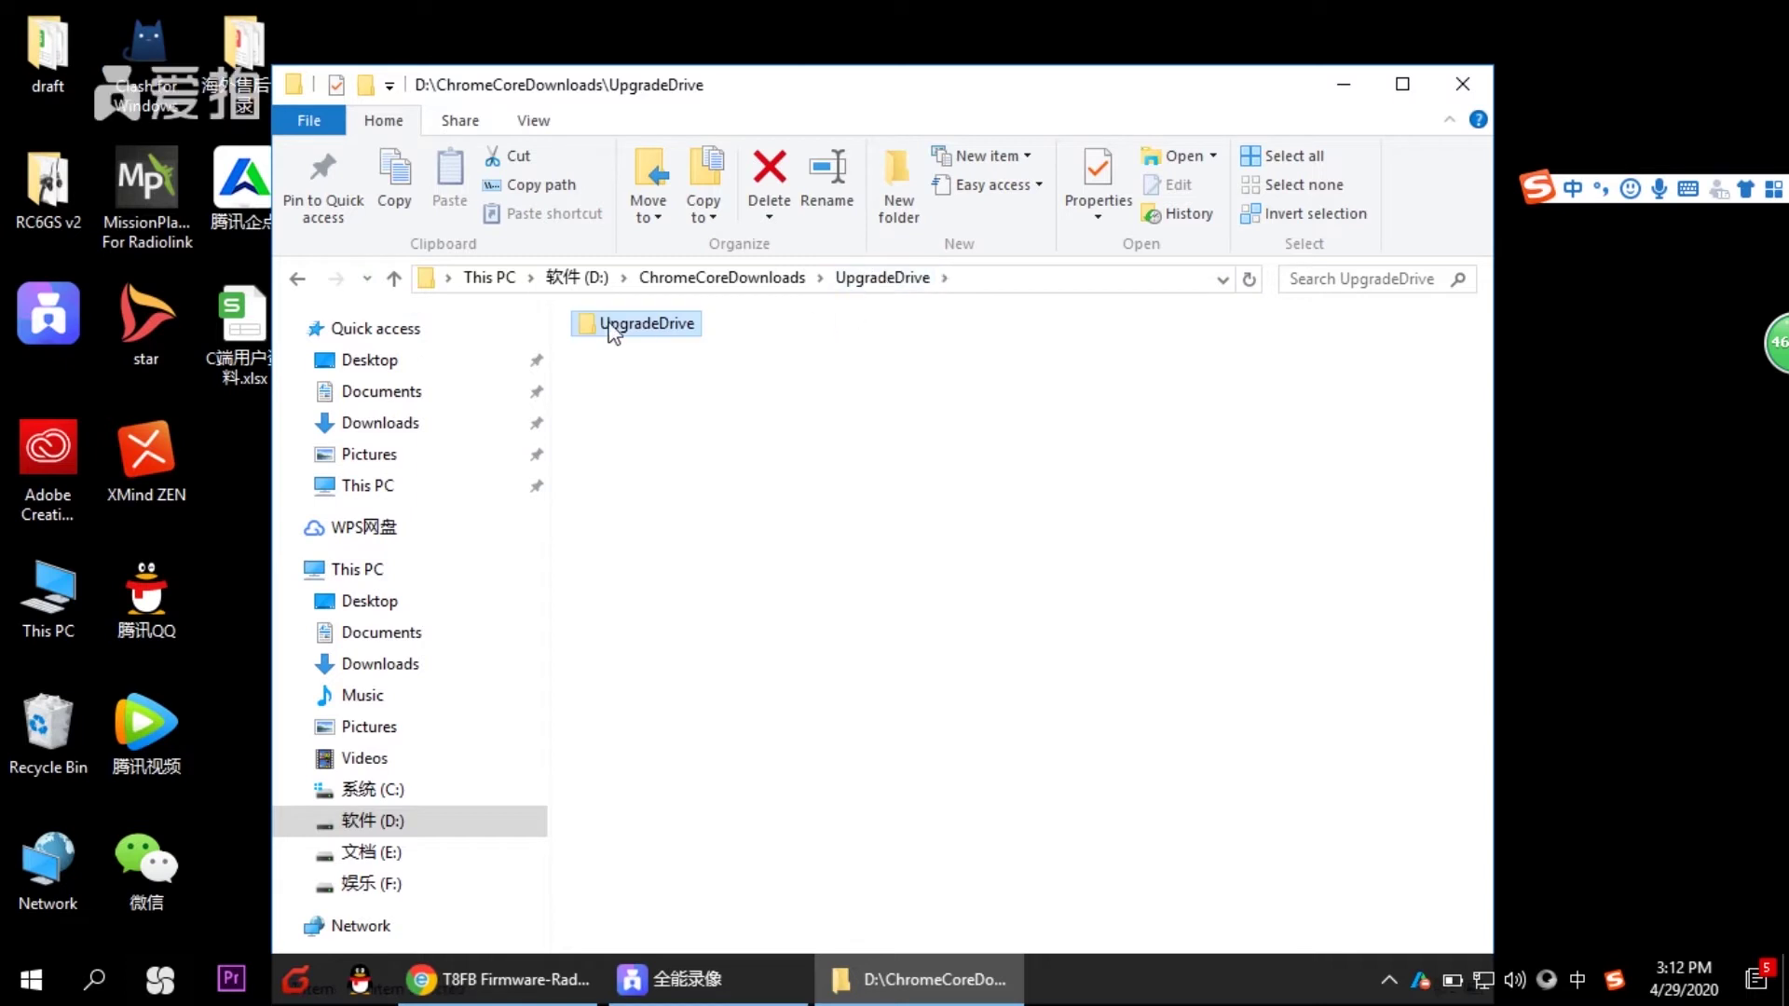
pyautogui.doubleClick(658, 328)
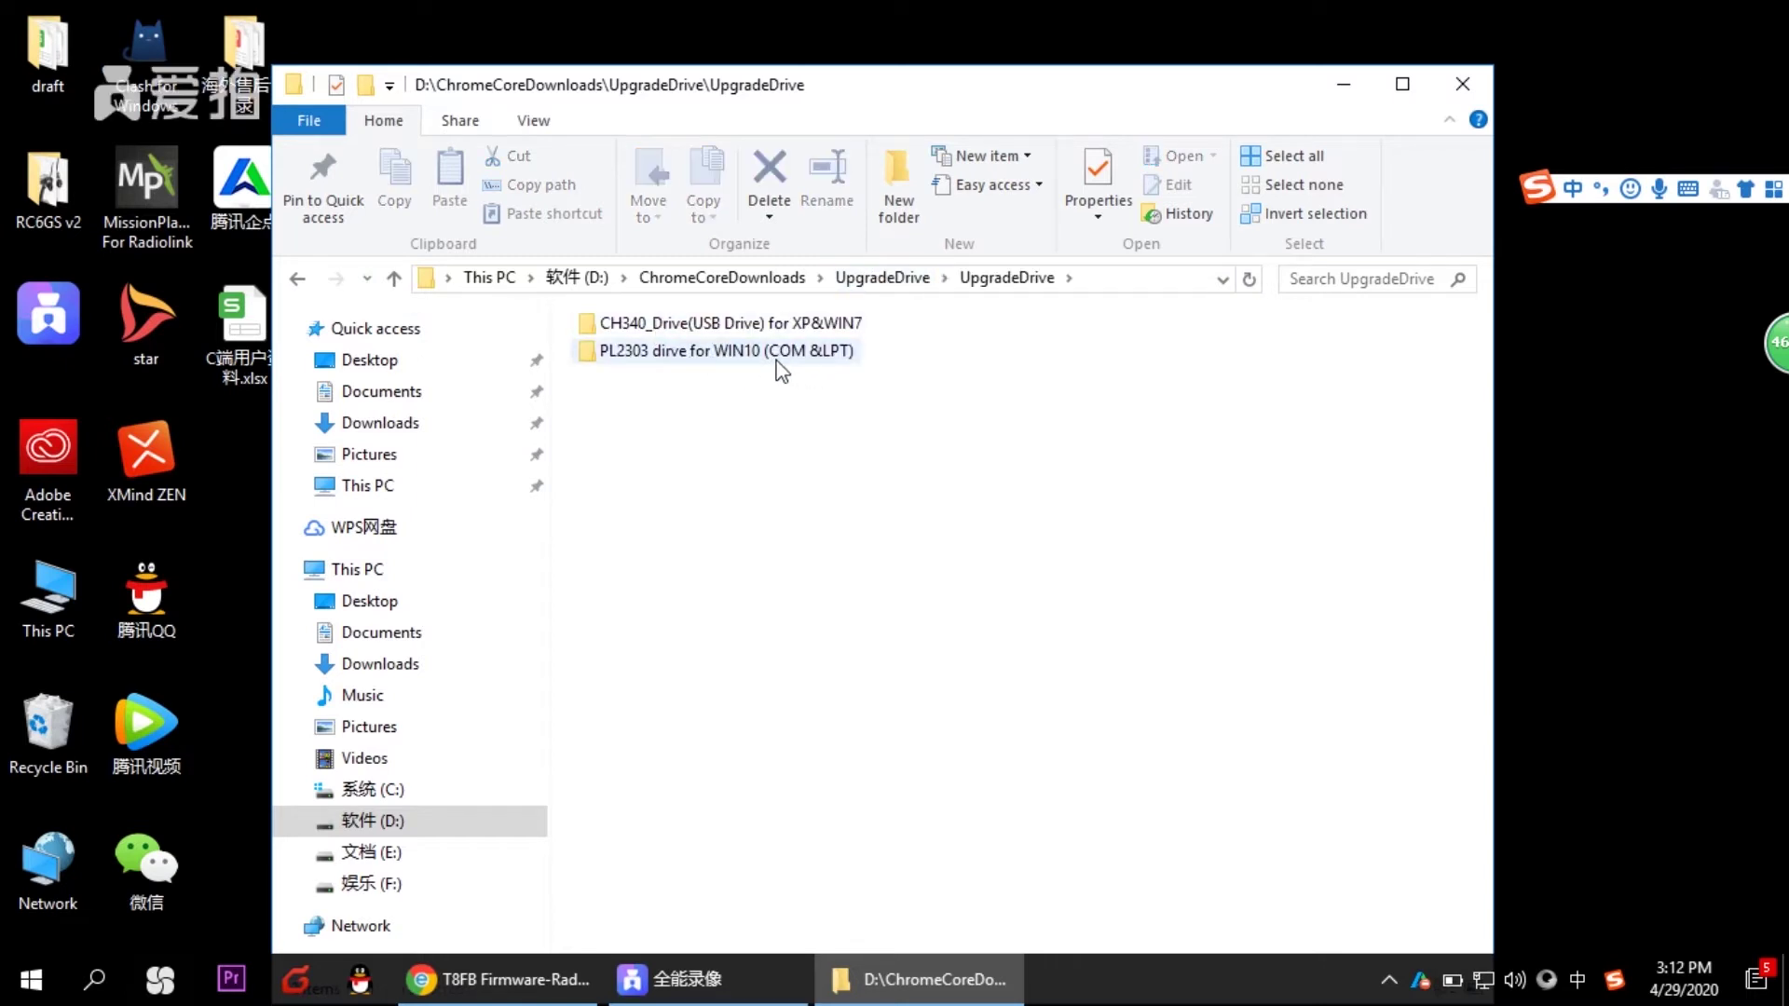
# - Open CH340_Drive(USB Drive) for XP&WIN7 and launch its SETUP.EXE
pyautogui.doubleClick(730, 327)
pyautogui.click(619, 461)
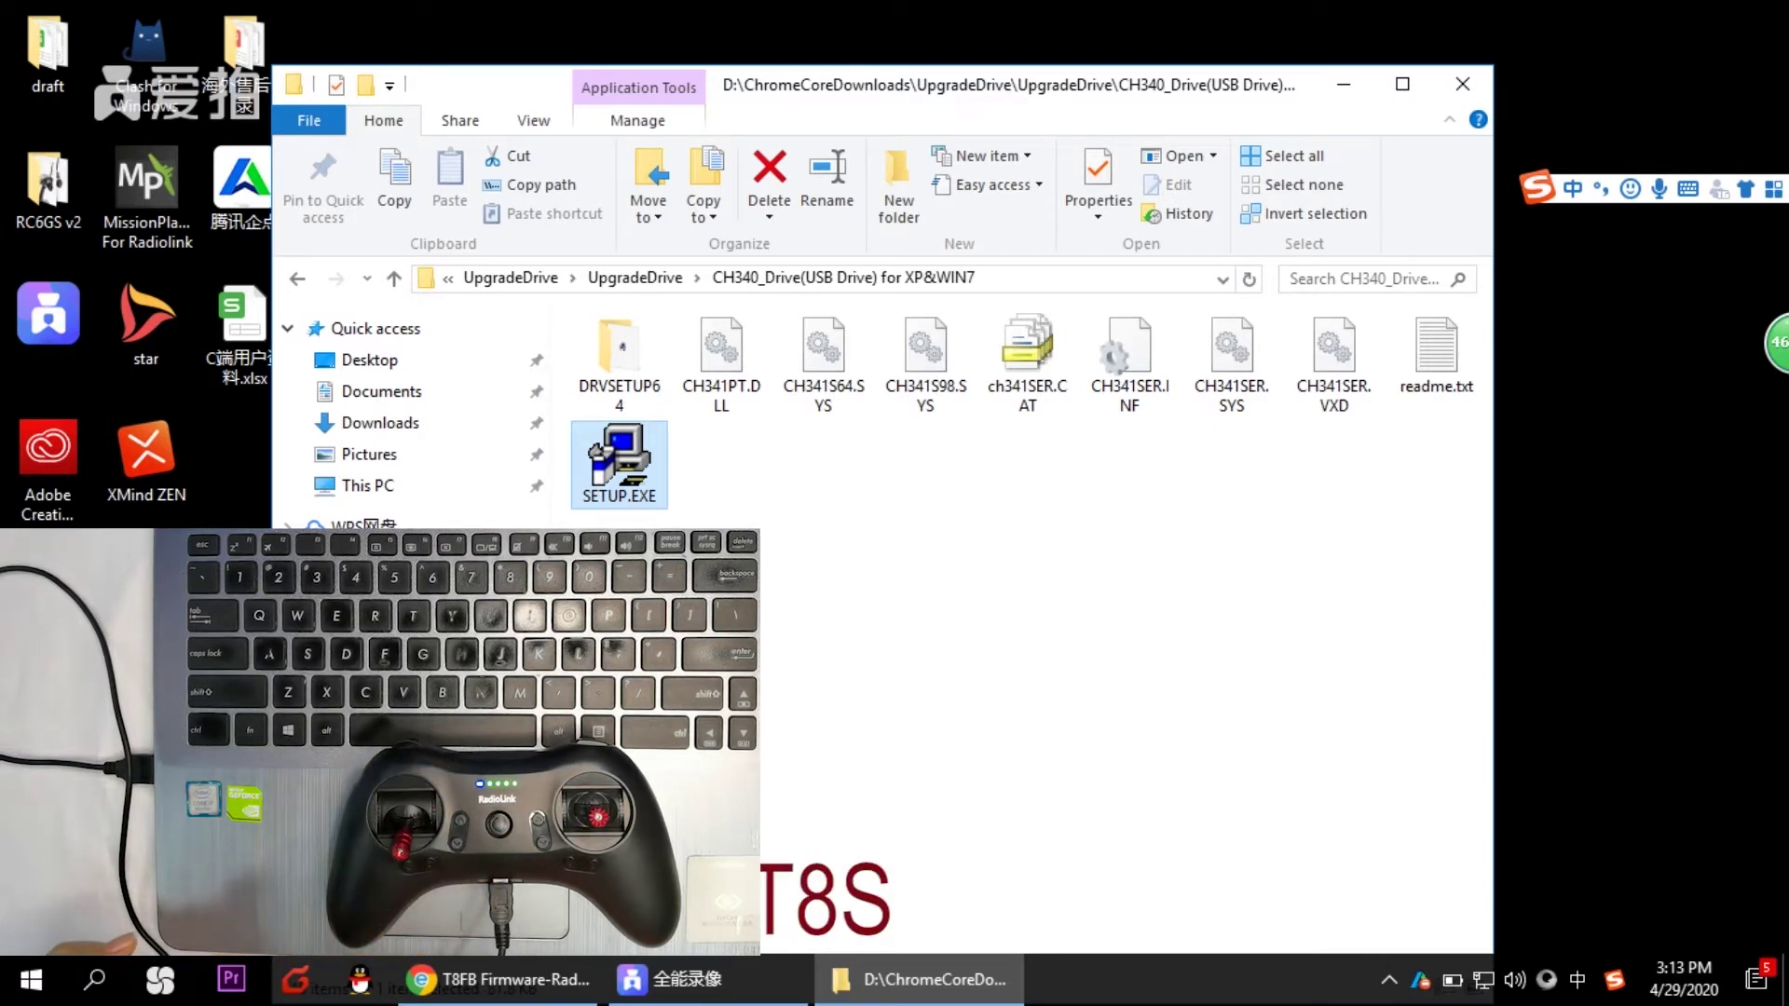
pyautogui.doubleClick(606, 459)
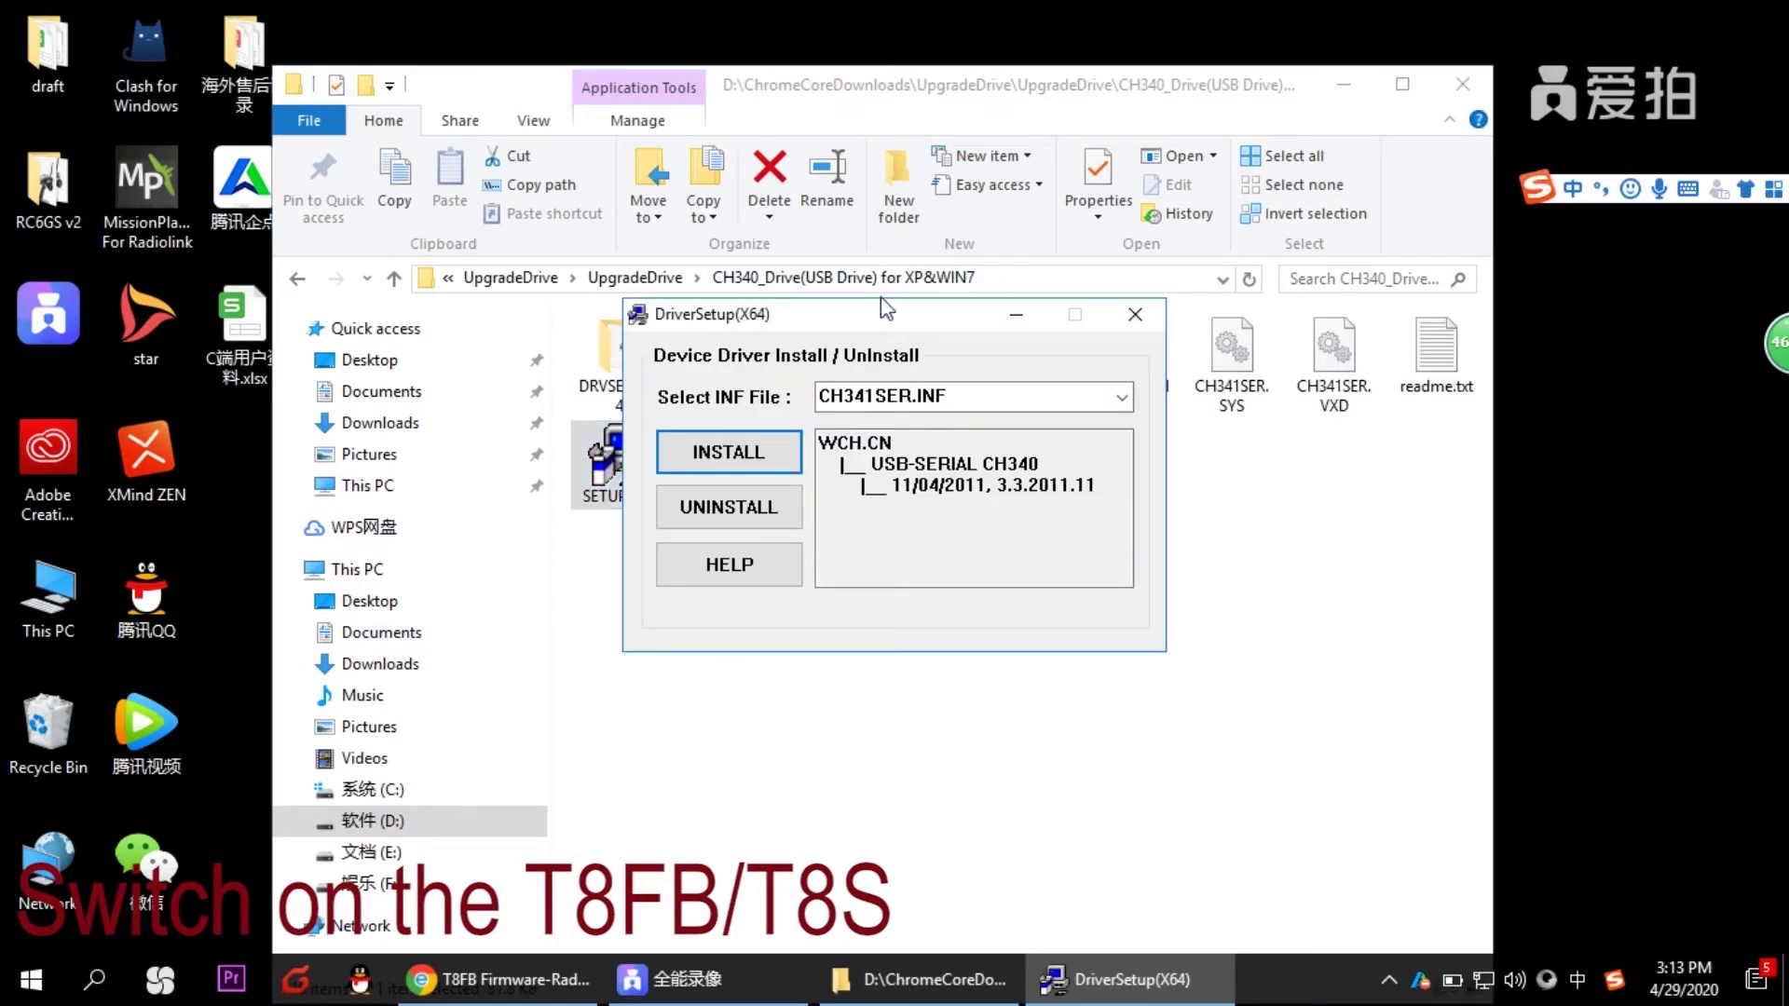
# - Install CH341SER.INF, confirm 'Driver install success!', and close DriverSetup(X64)
pyautogui.click(738, 455)
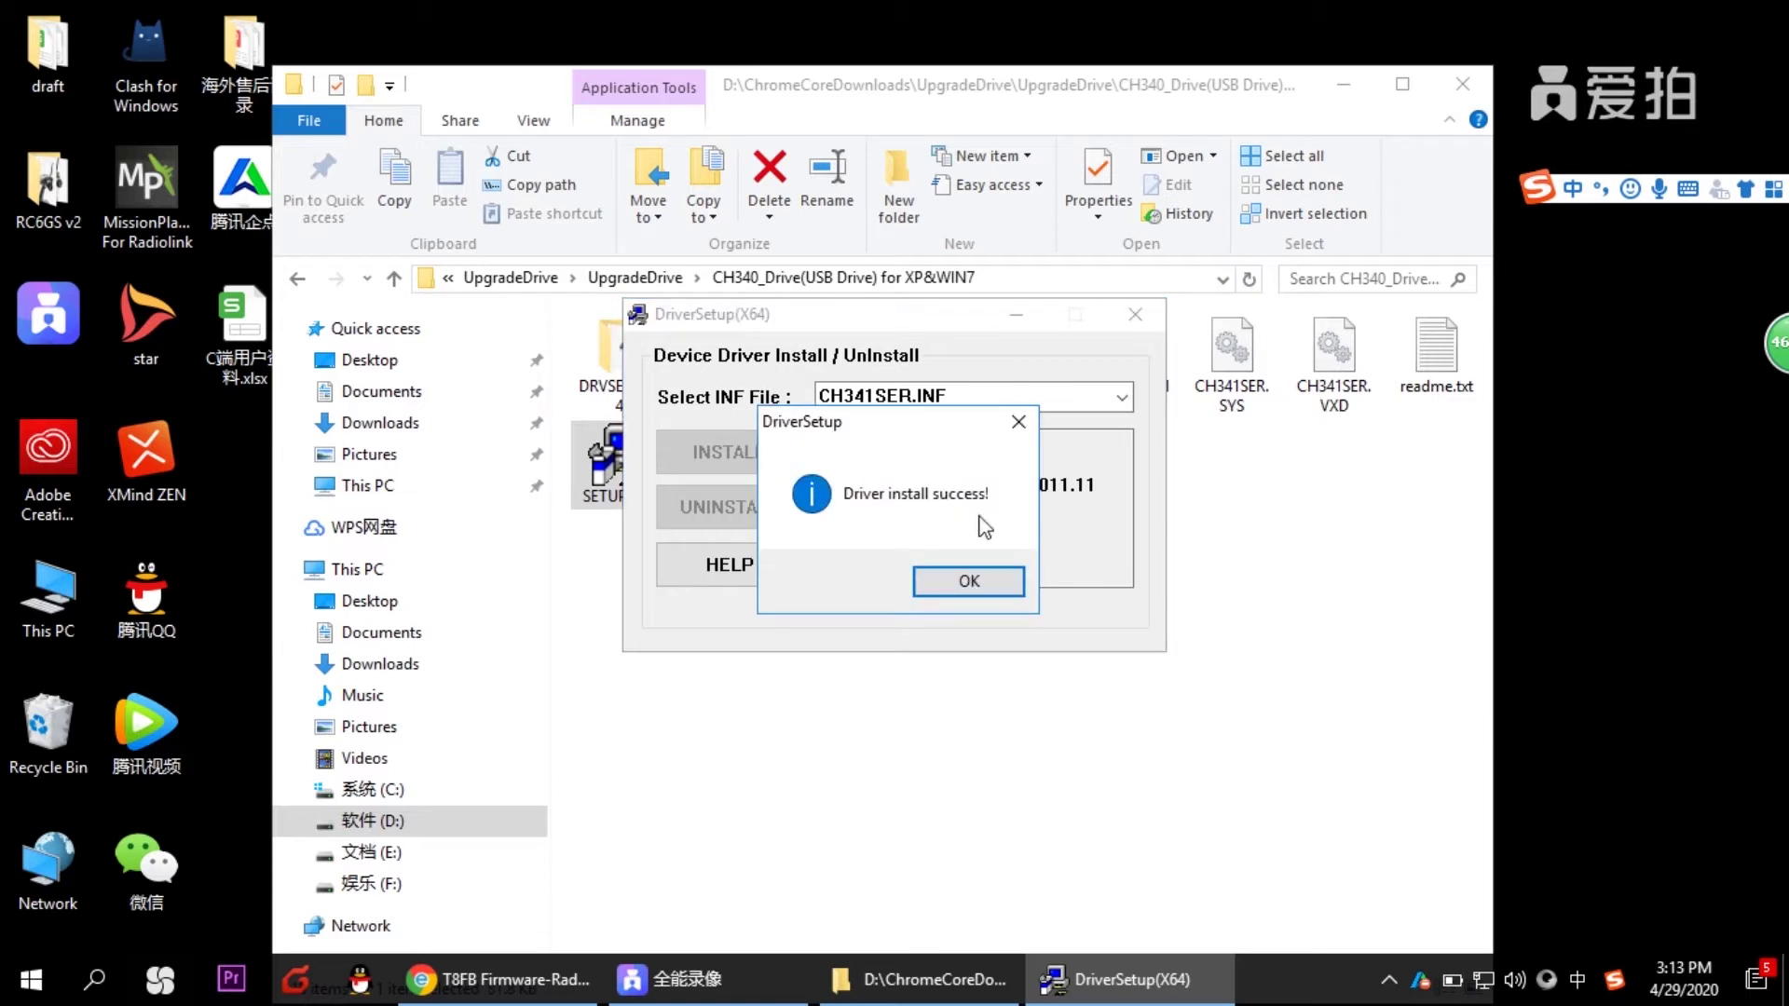
pyautogui.click(986, 587)
pyautogui.click(1135, 314)
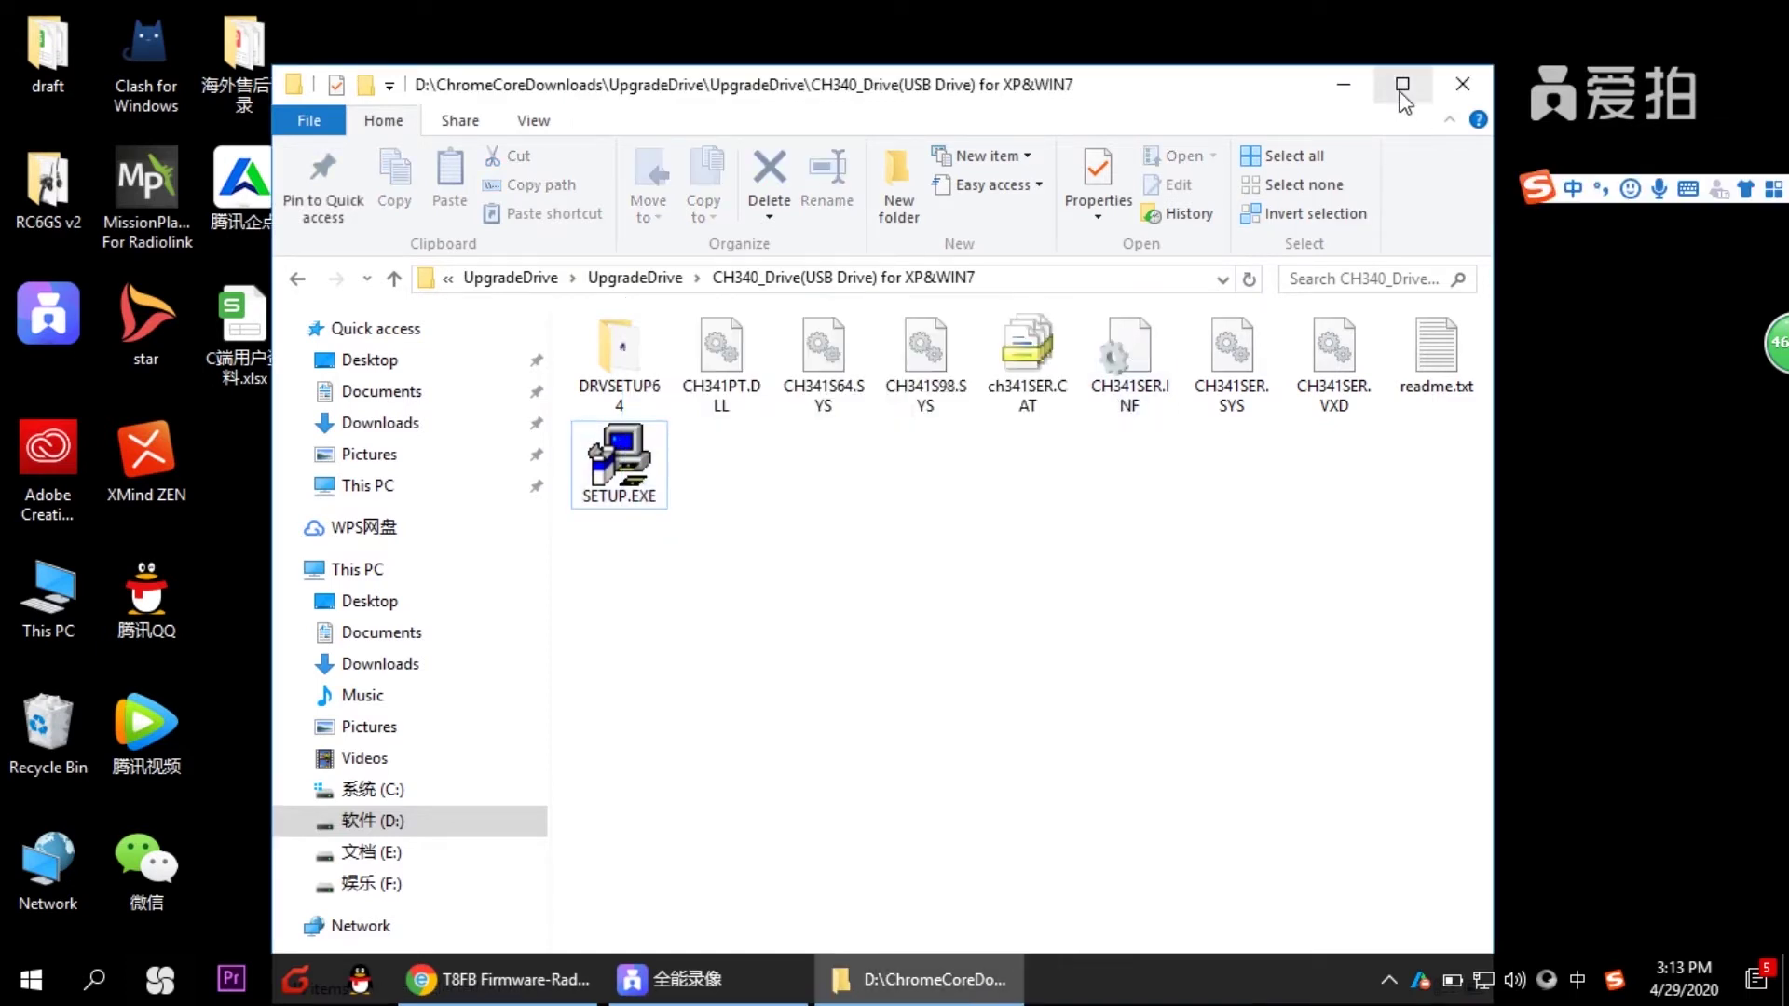
# - Download the T8S-T8FB(BLE) parameter setting sofeware V3.0.zip (71.1 MB) from the T8S APPs page
pyautogui.click(1463, 84)
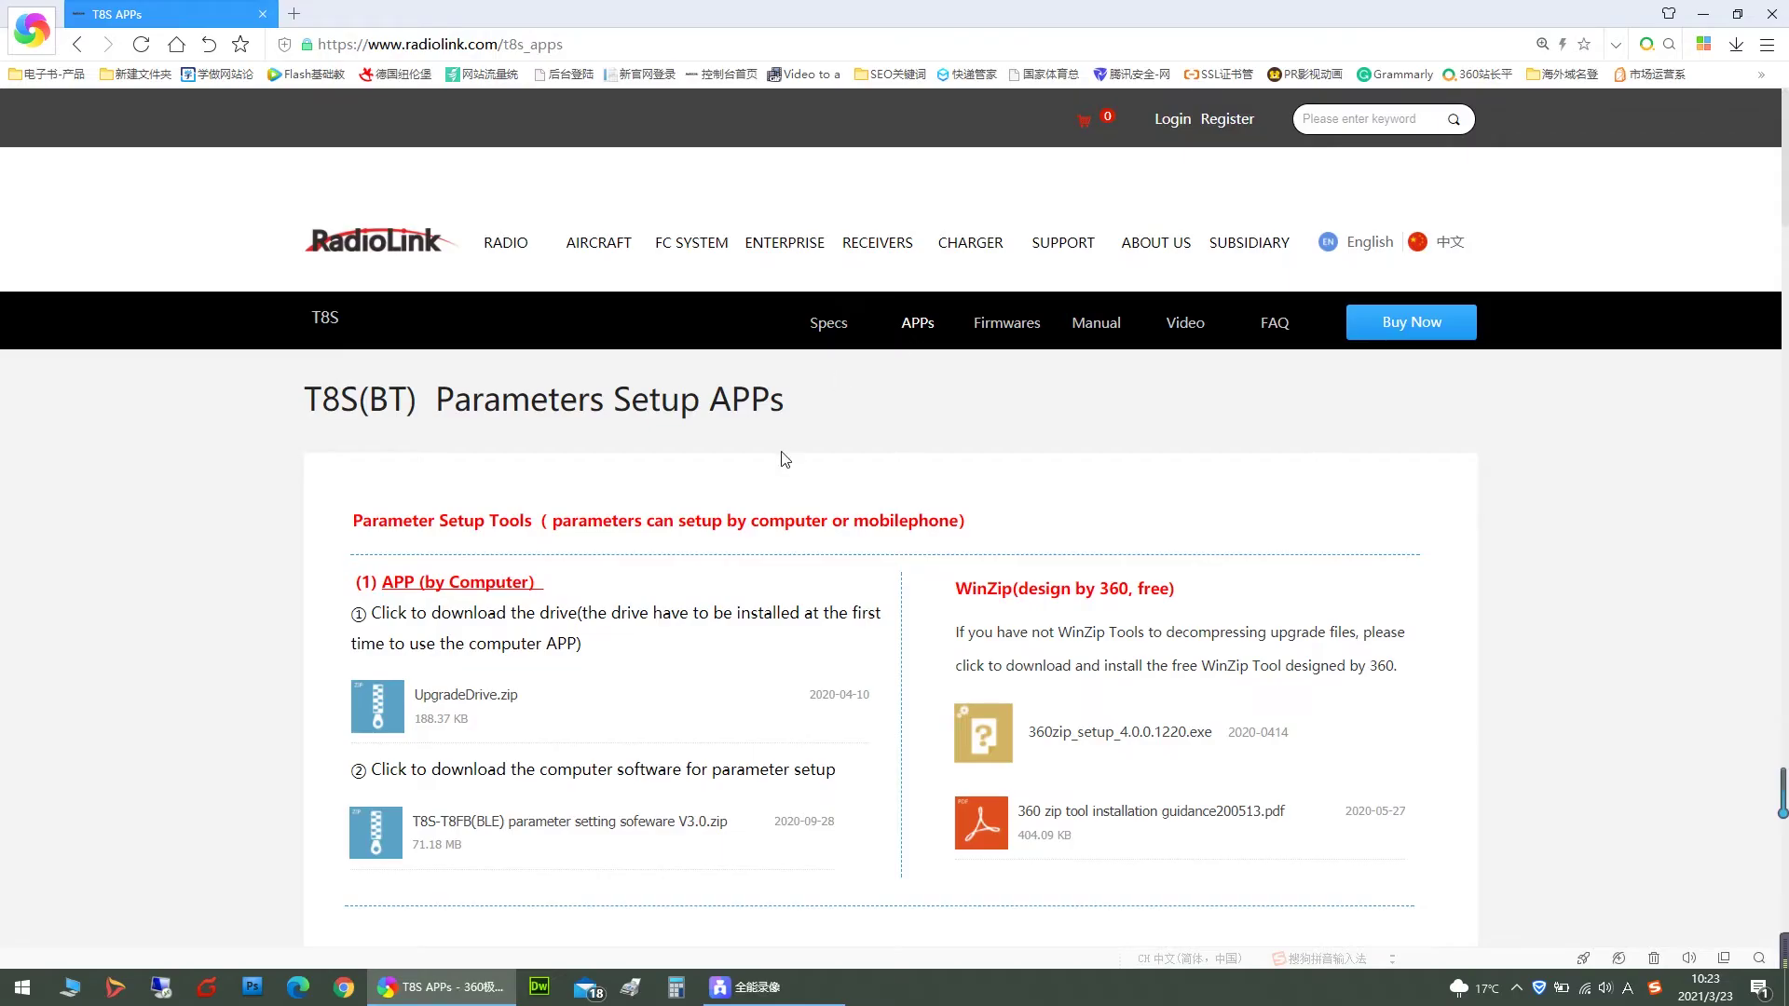
pyautogui.scroll(-2, 663, 556)
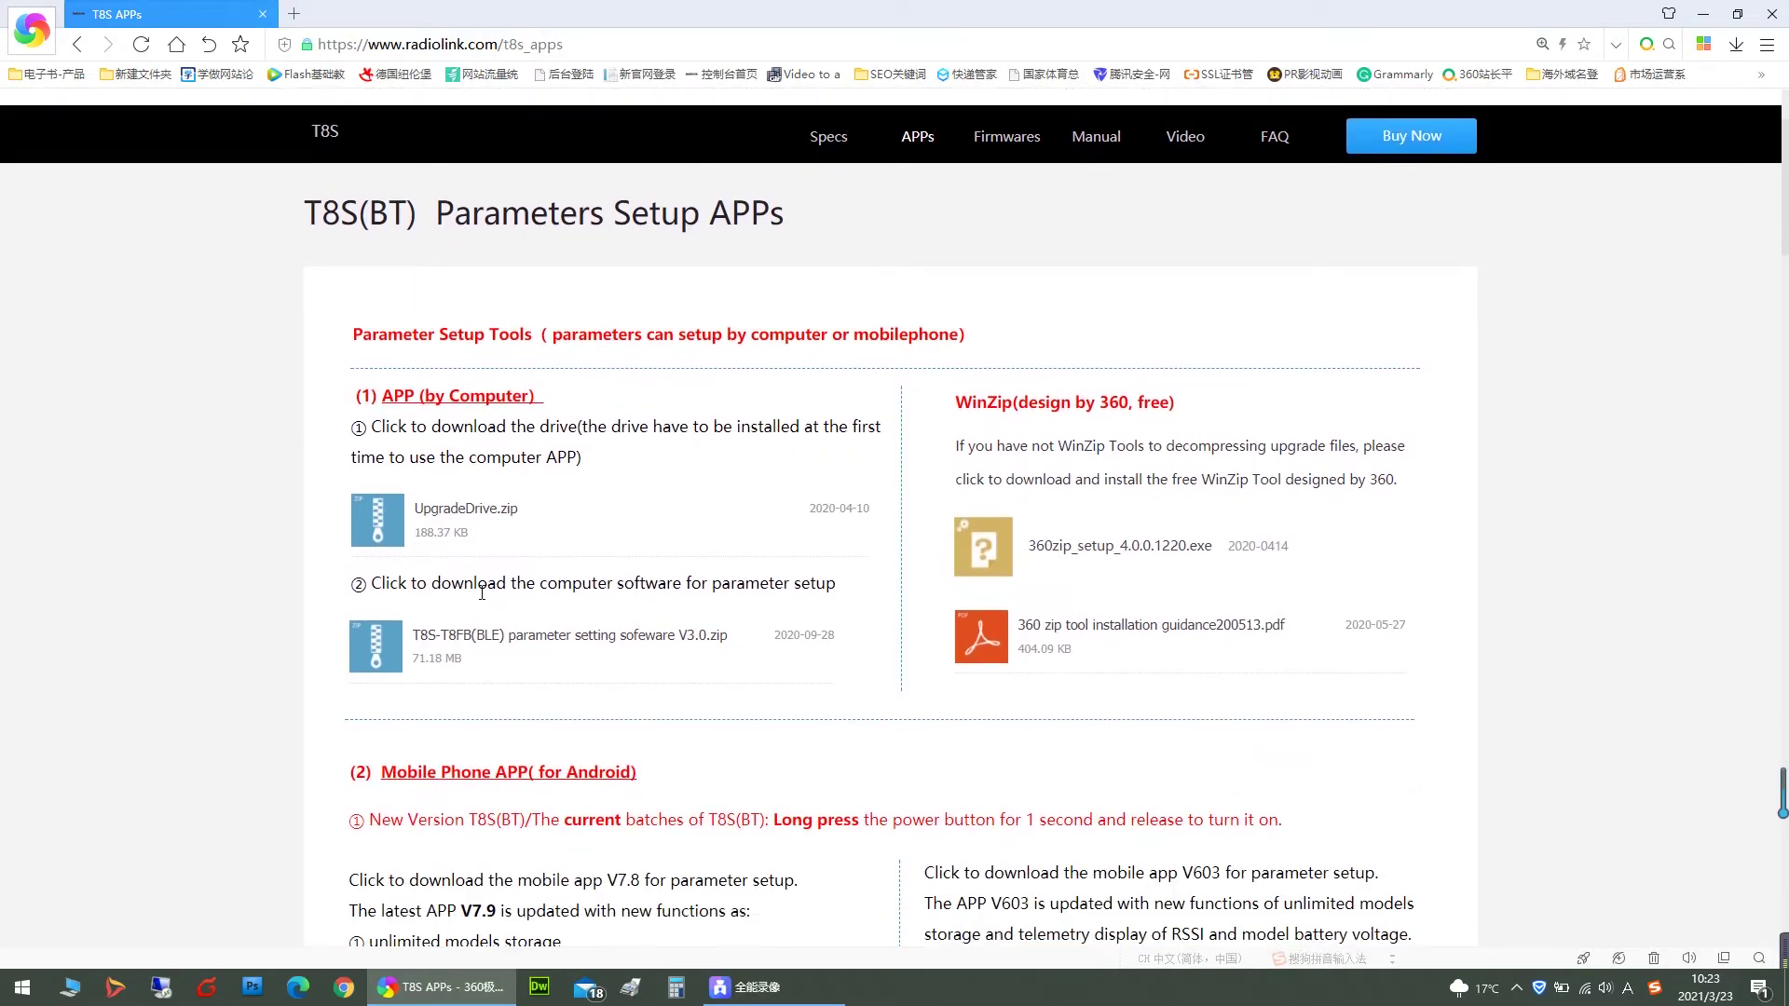
pyautogui.moveTo(372, 584); pyautogui.dragTo(842, 588)
pyautogui.click(794, 585)
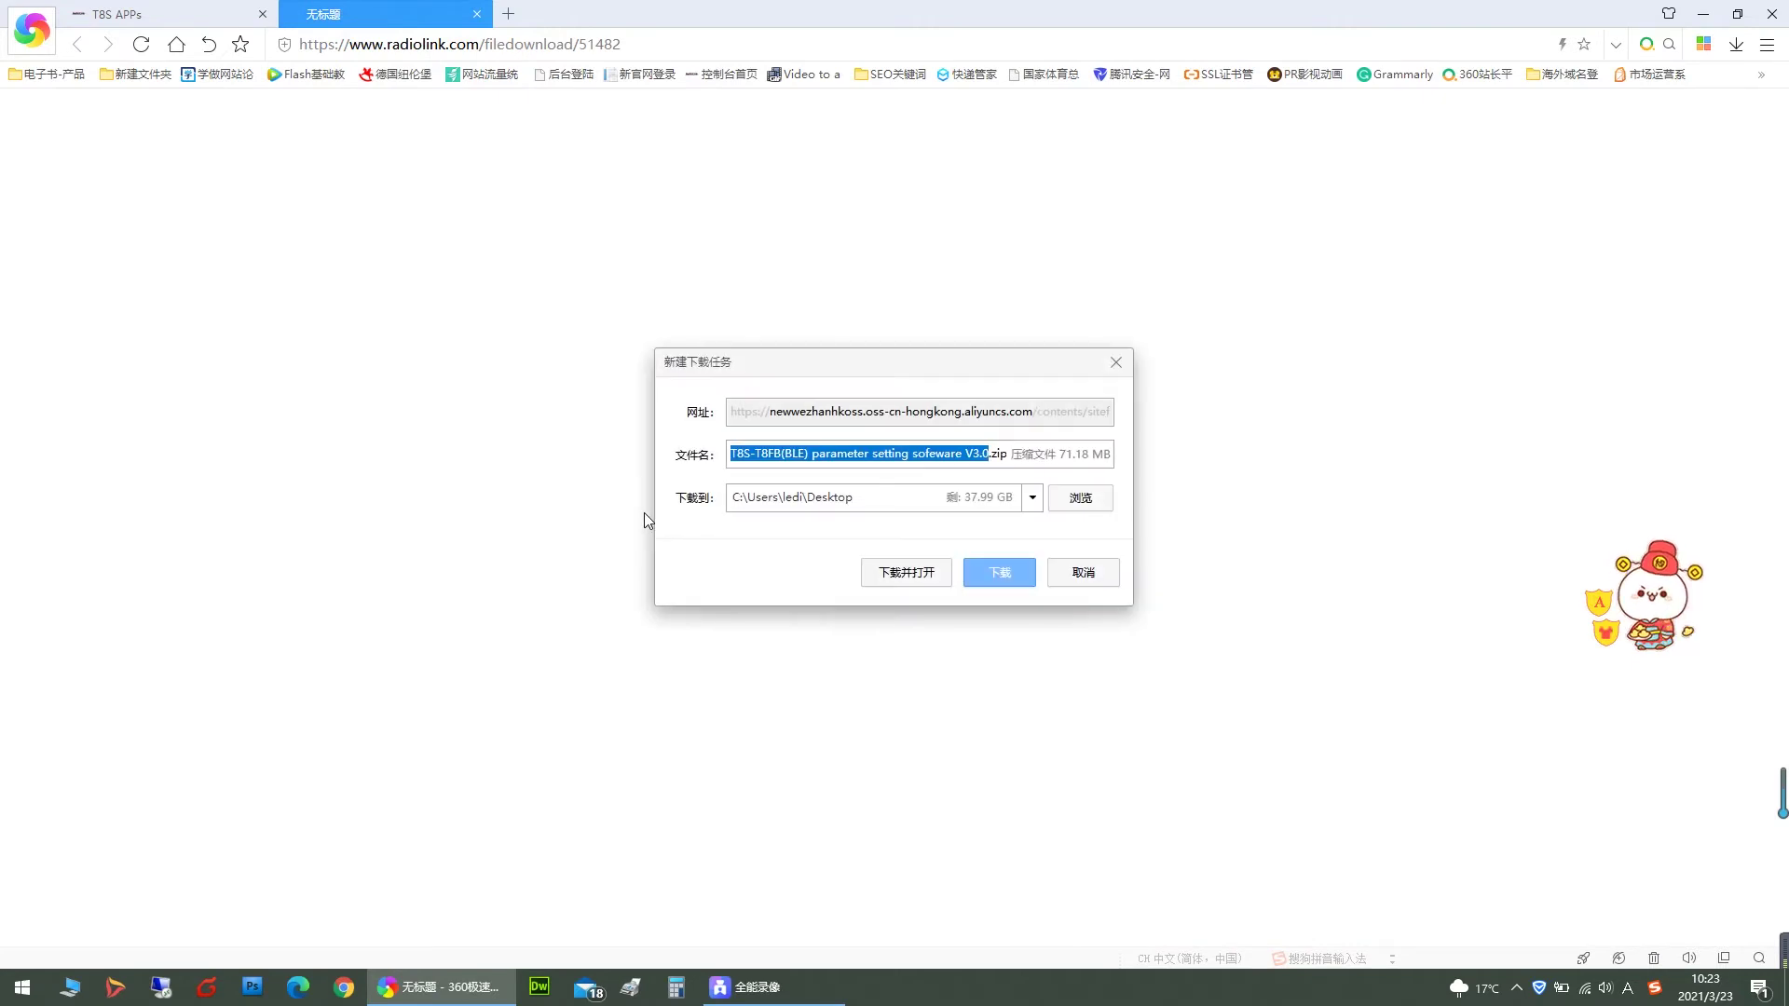
pyautogui.click(999, 573)
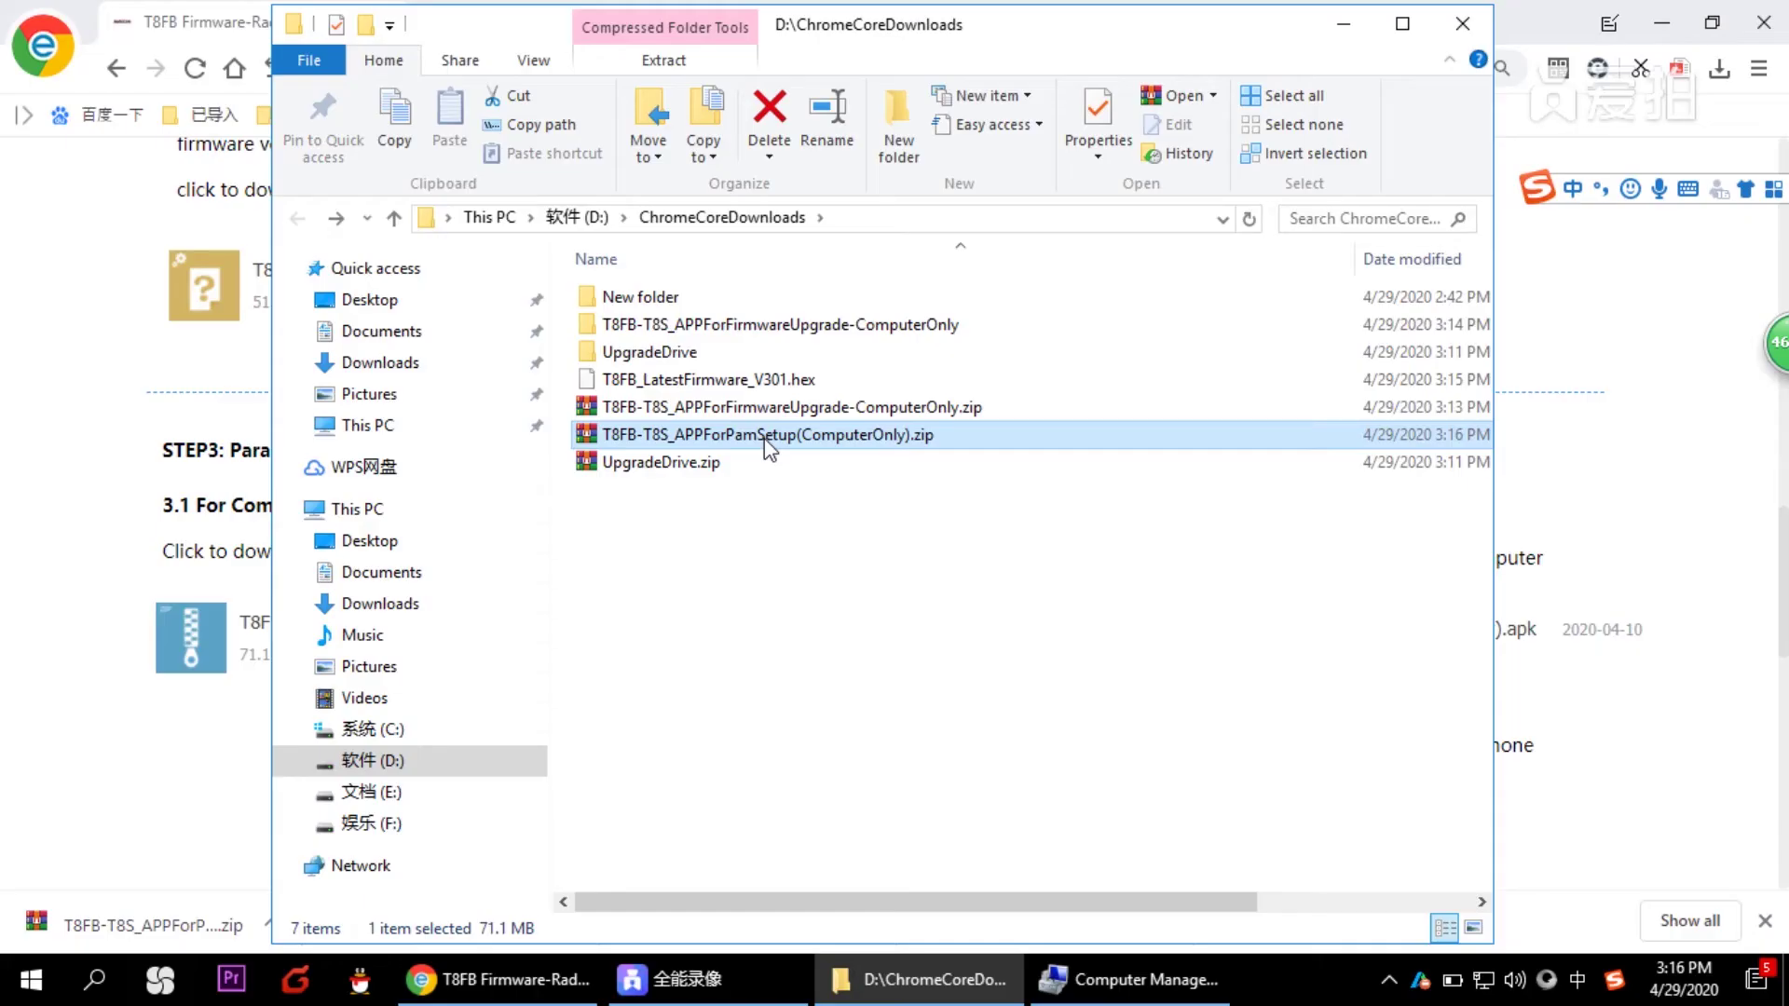
# - Extract T8FB-T8S_APPForPamSetup(ComputerOnly).zip and run the parameter setup program inside its folder
pyautogui.rightClick(768, 445)
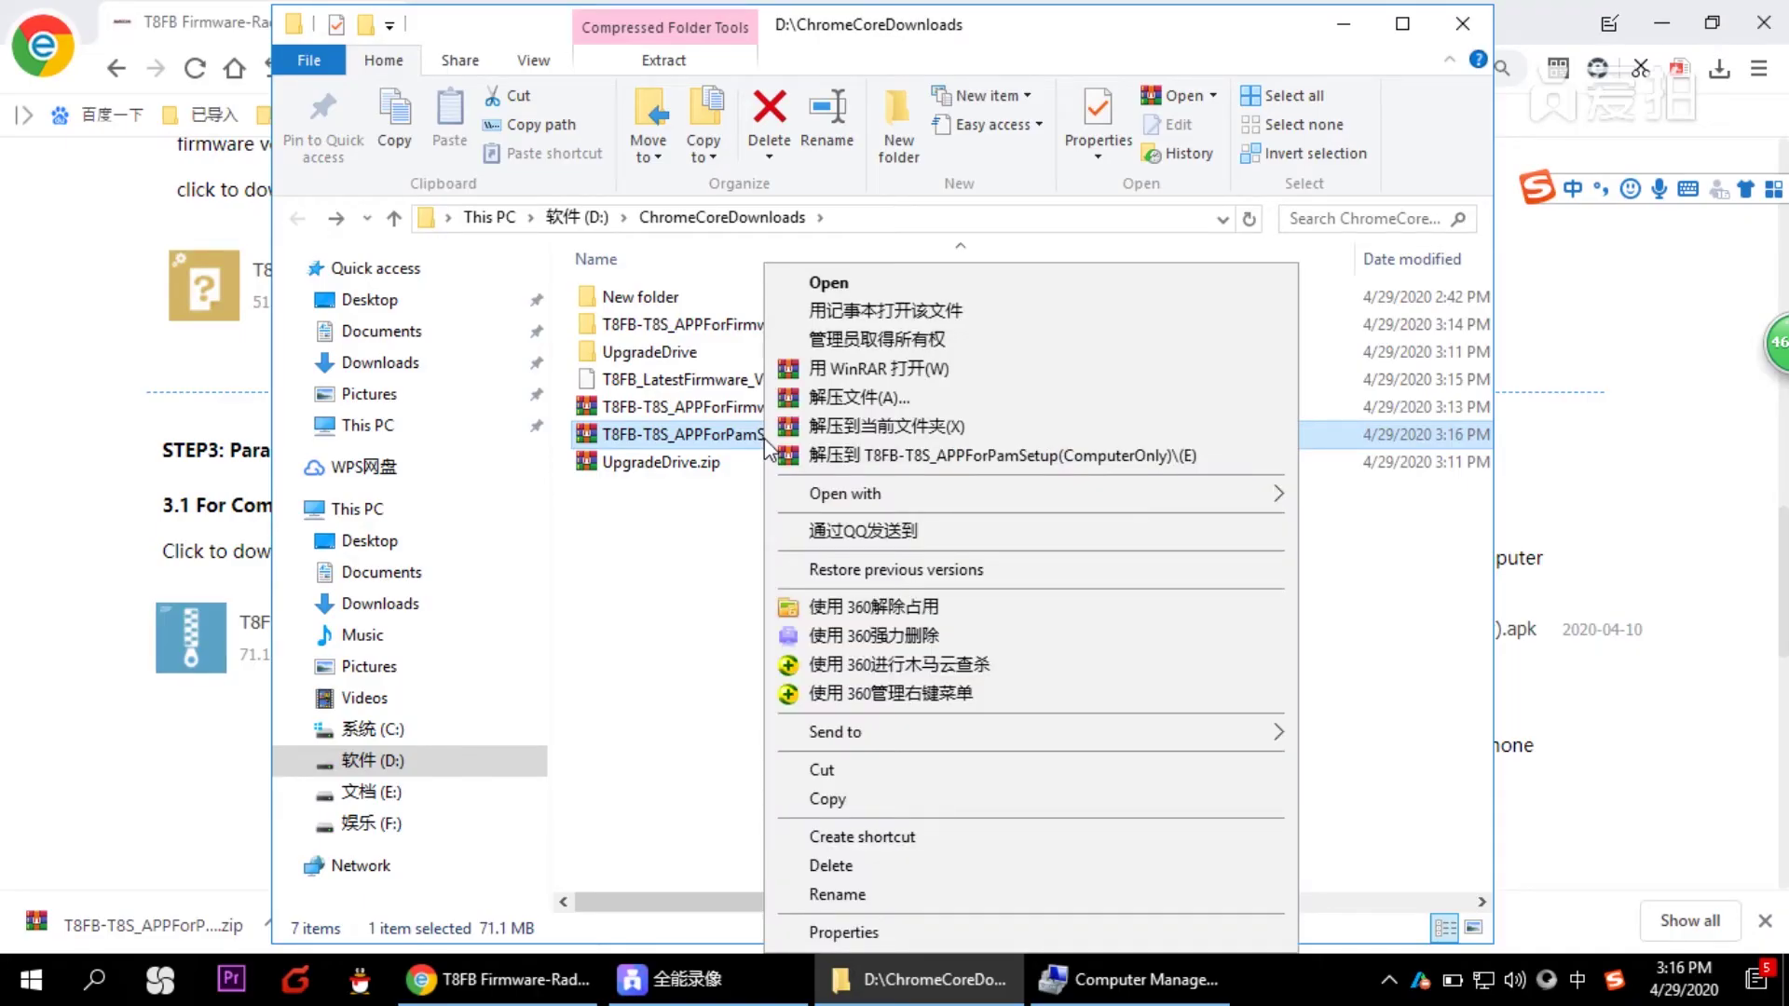
pyautogui.click(832, 455)
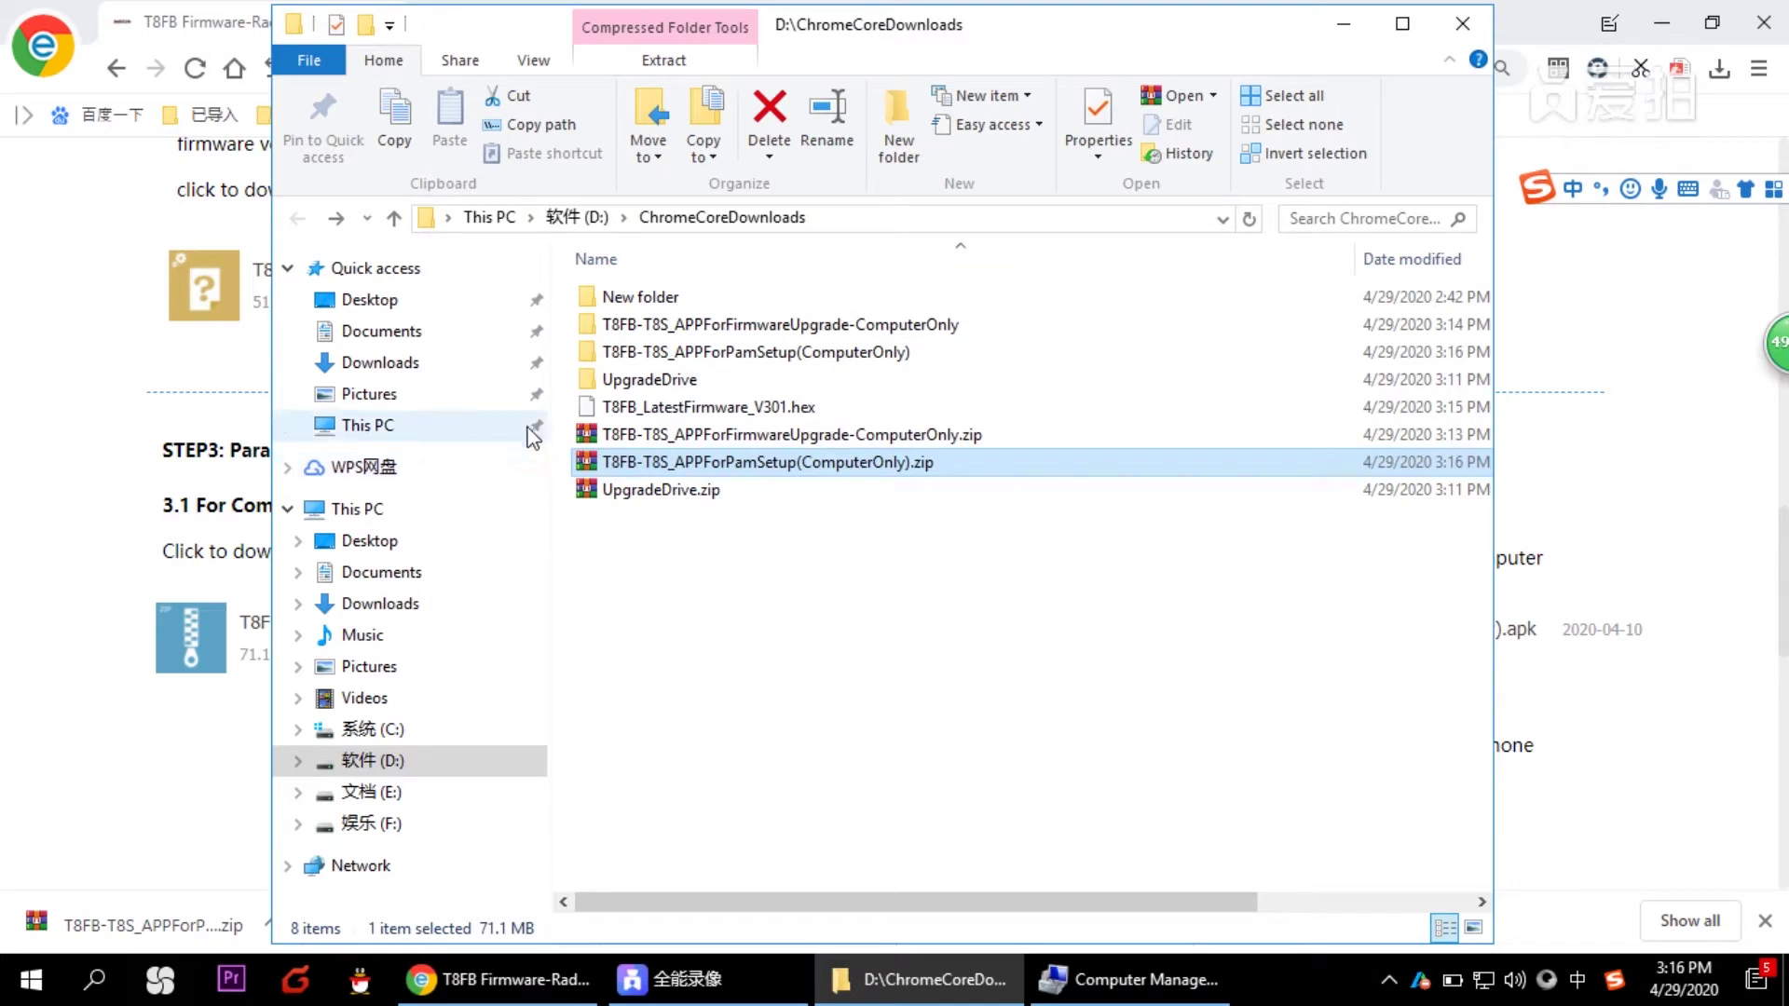
pyautogui.doubleClick(660, 354)
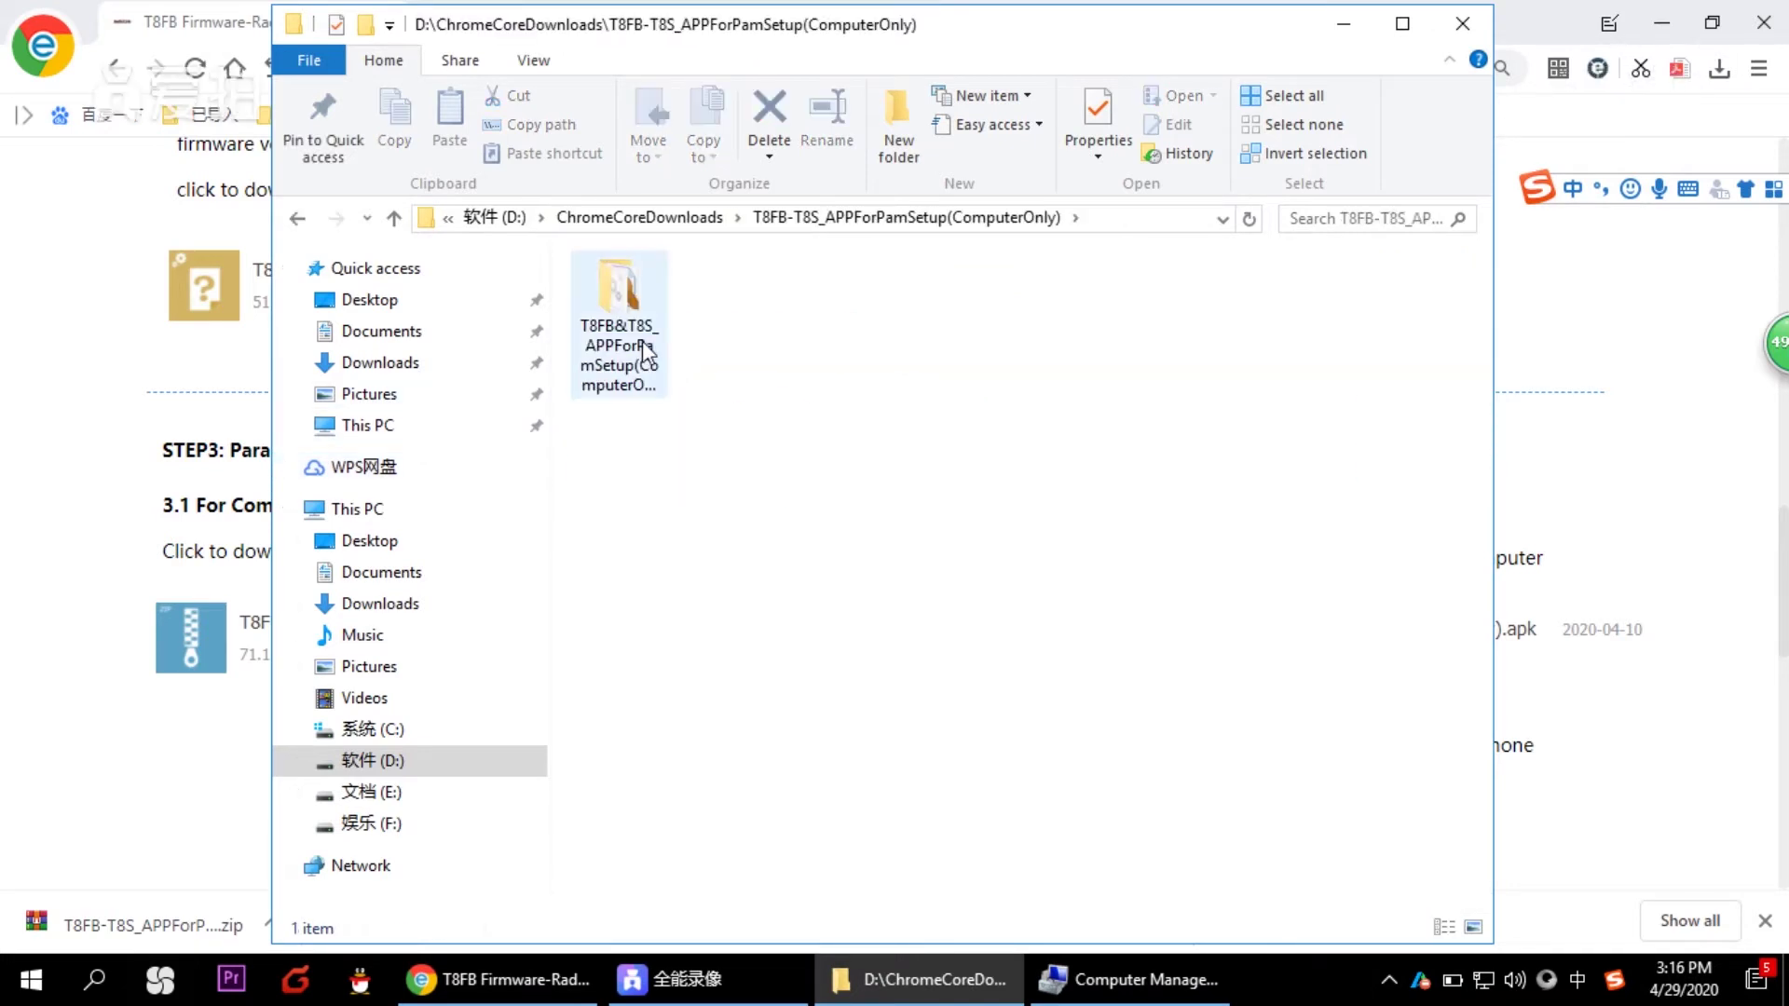
pyautogui.doubleClick(641, 341)
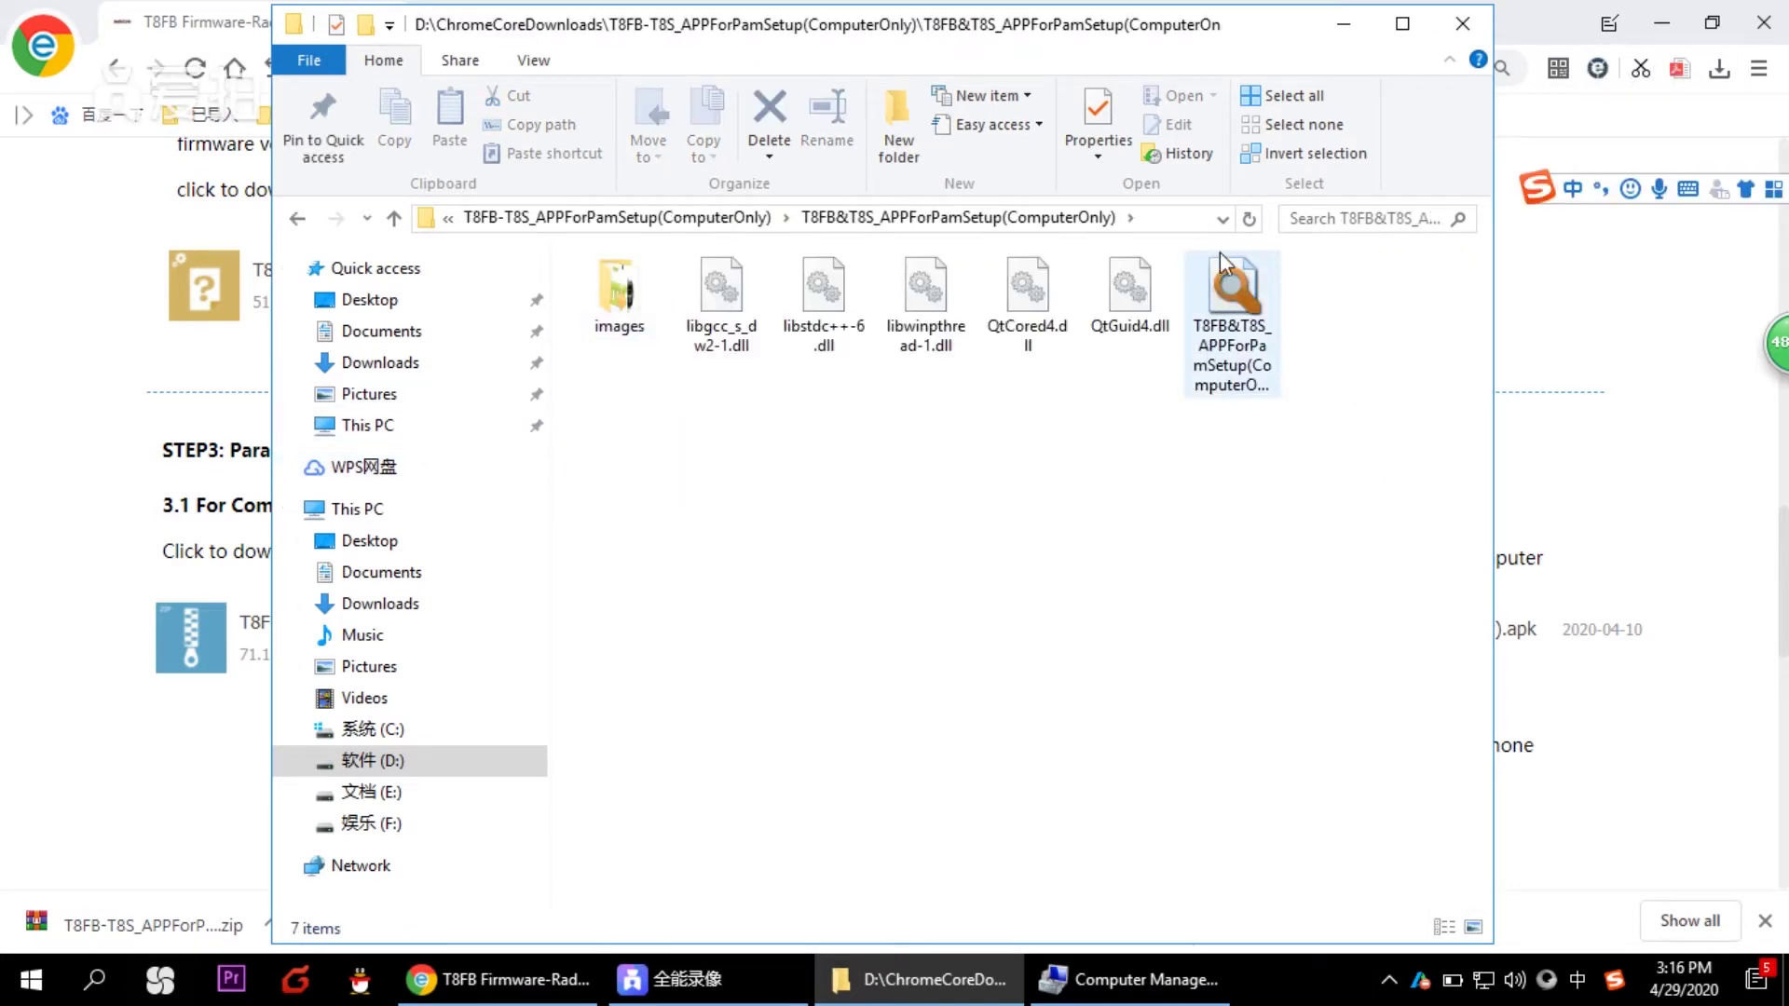
pyautogui.doubleClick(1258, 300)
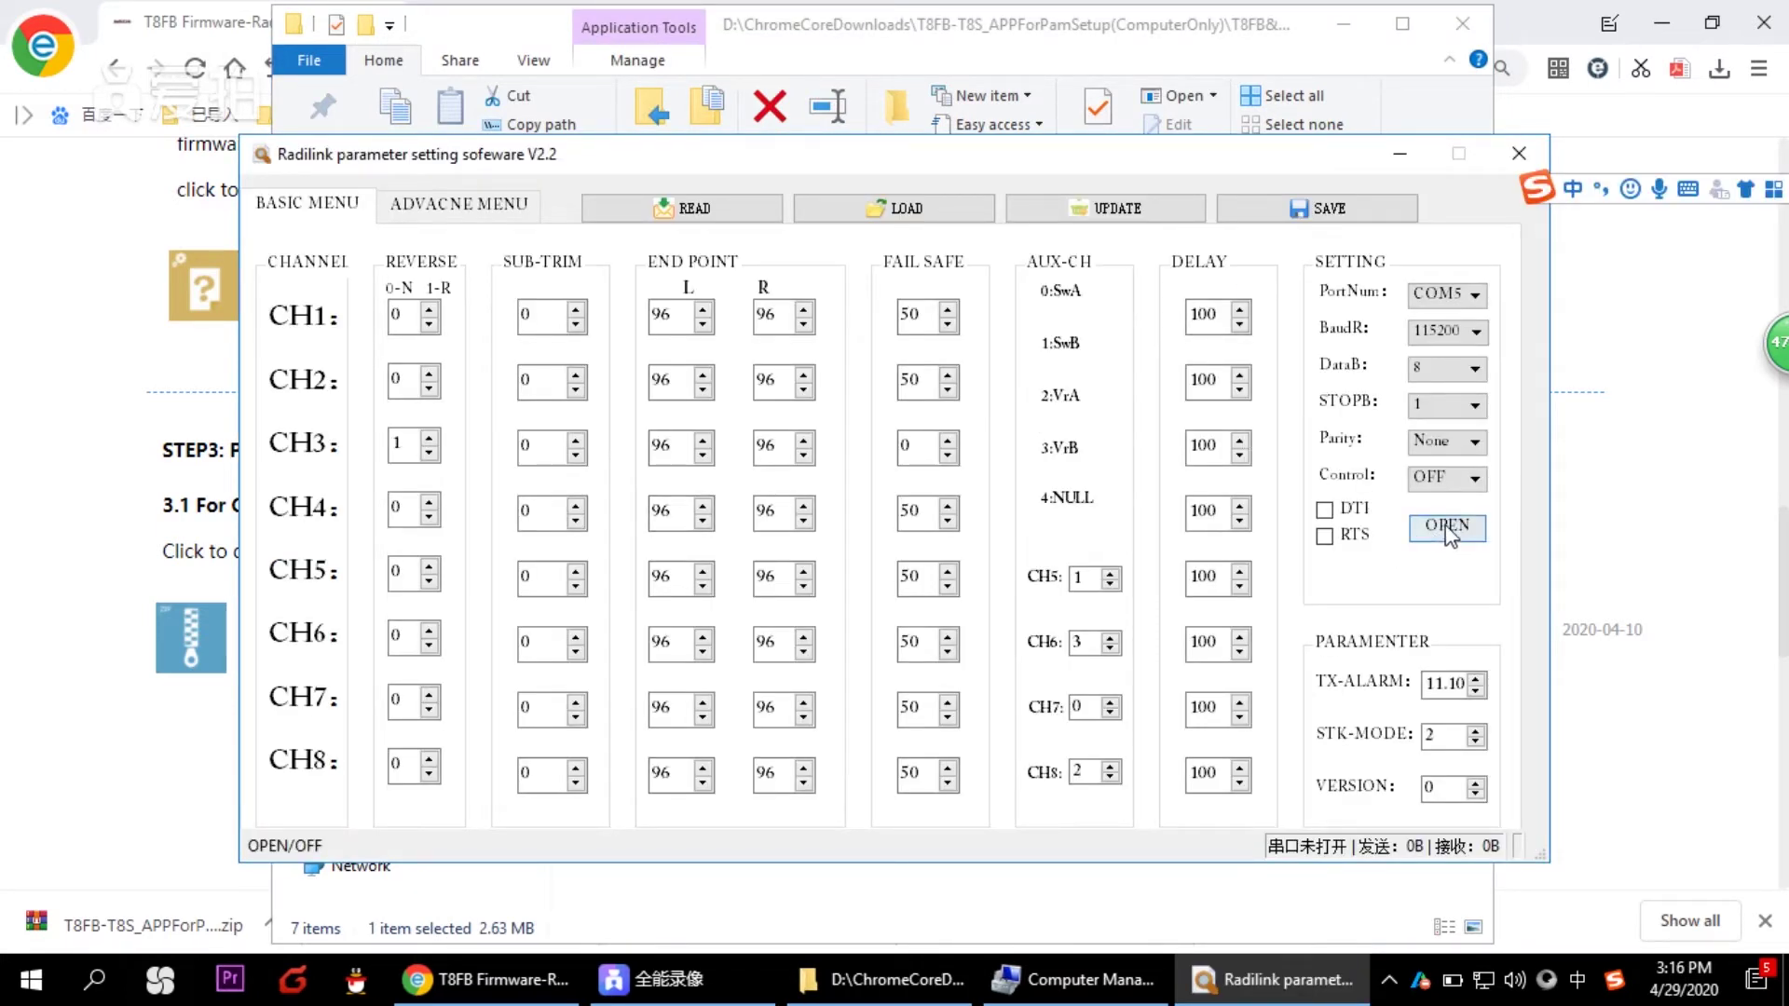
# - Keep COM5 as the serial port and open the connection at 115200 baud
pyautogui.click(1481, 297)
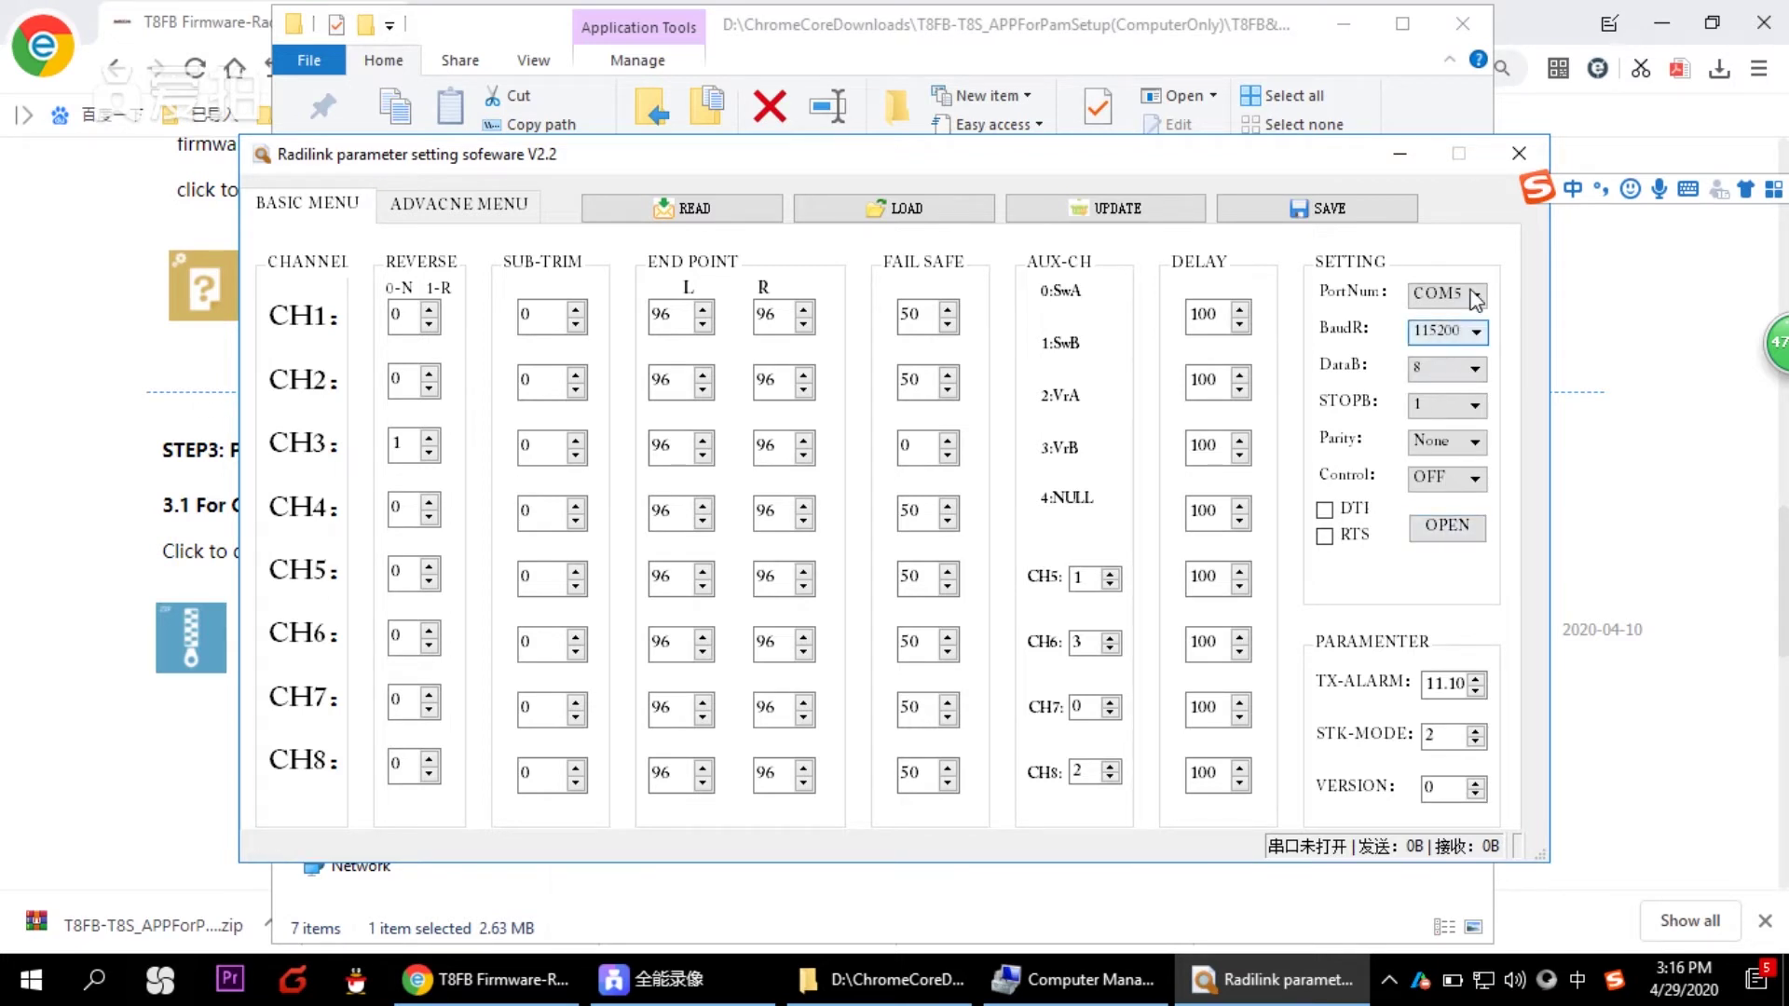
pyautogui.click(1482, 296)
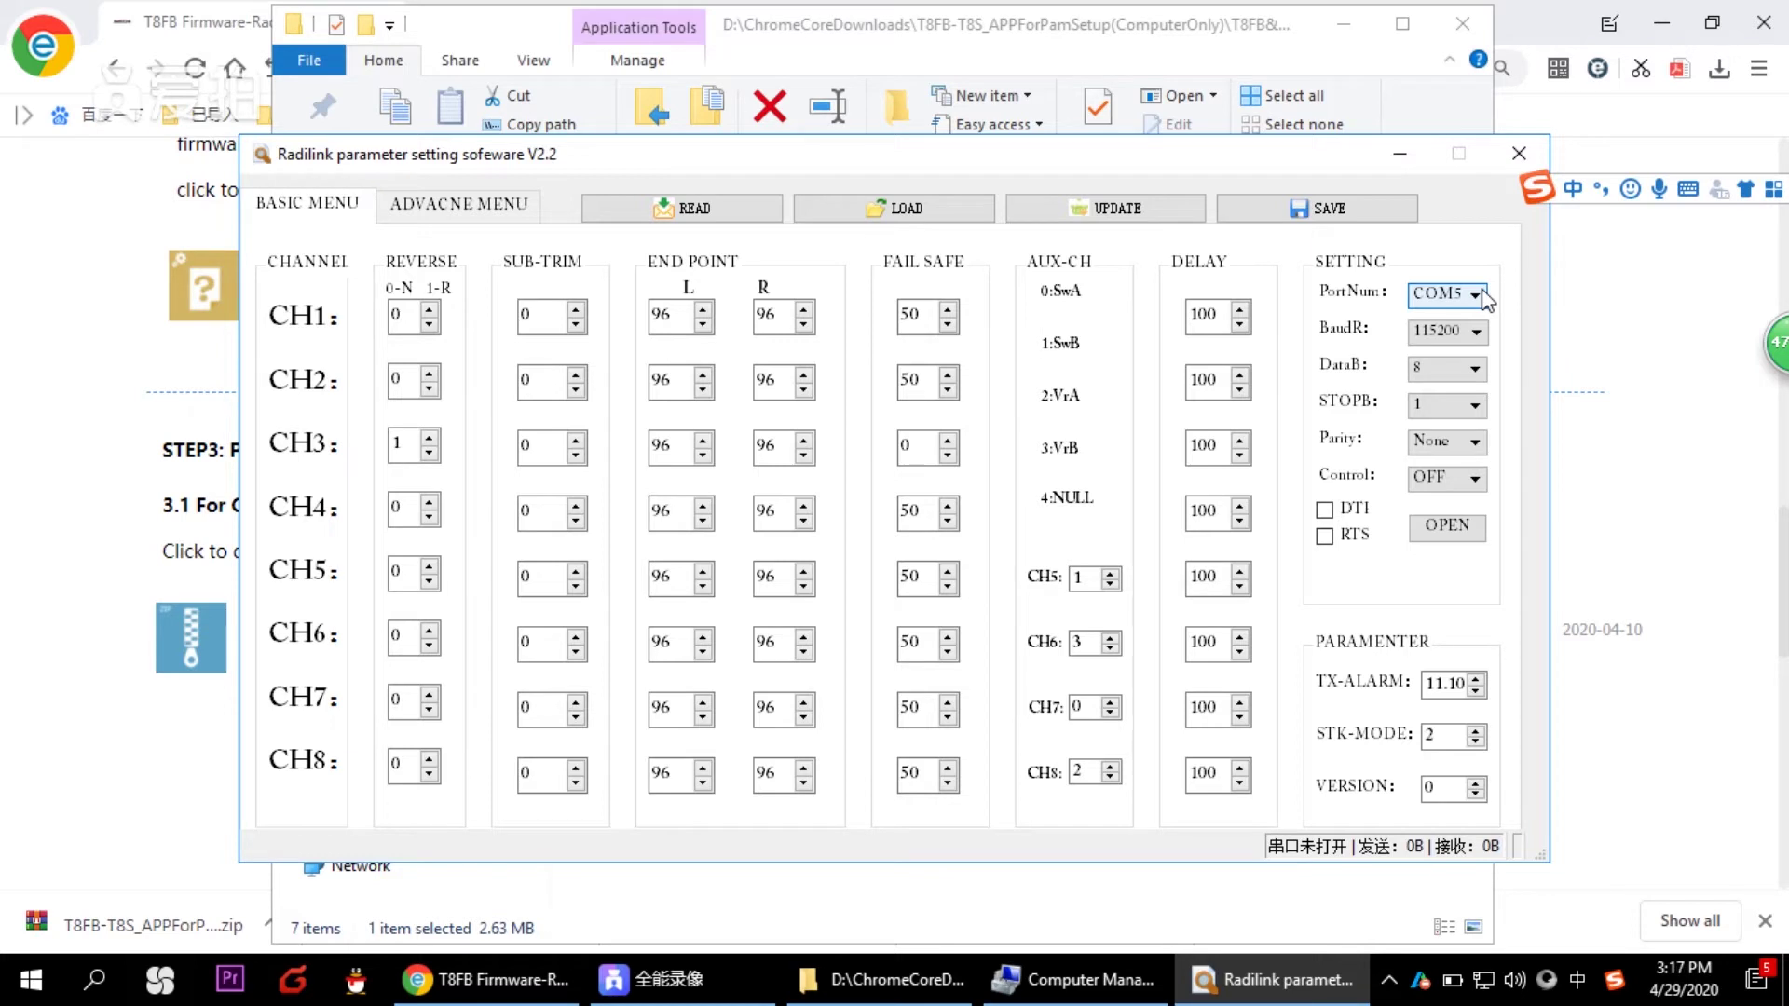
pyautogui.click(1475, 295)
pyautogui.click(1474, 307)
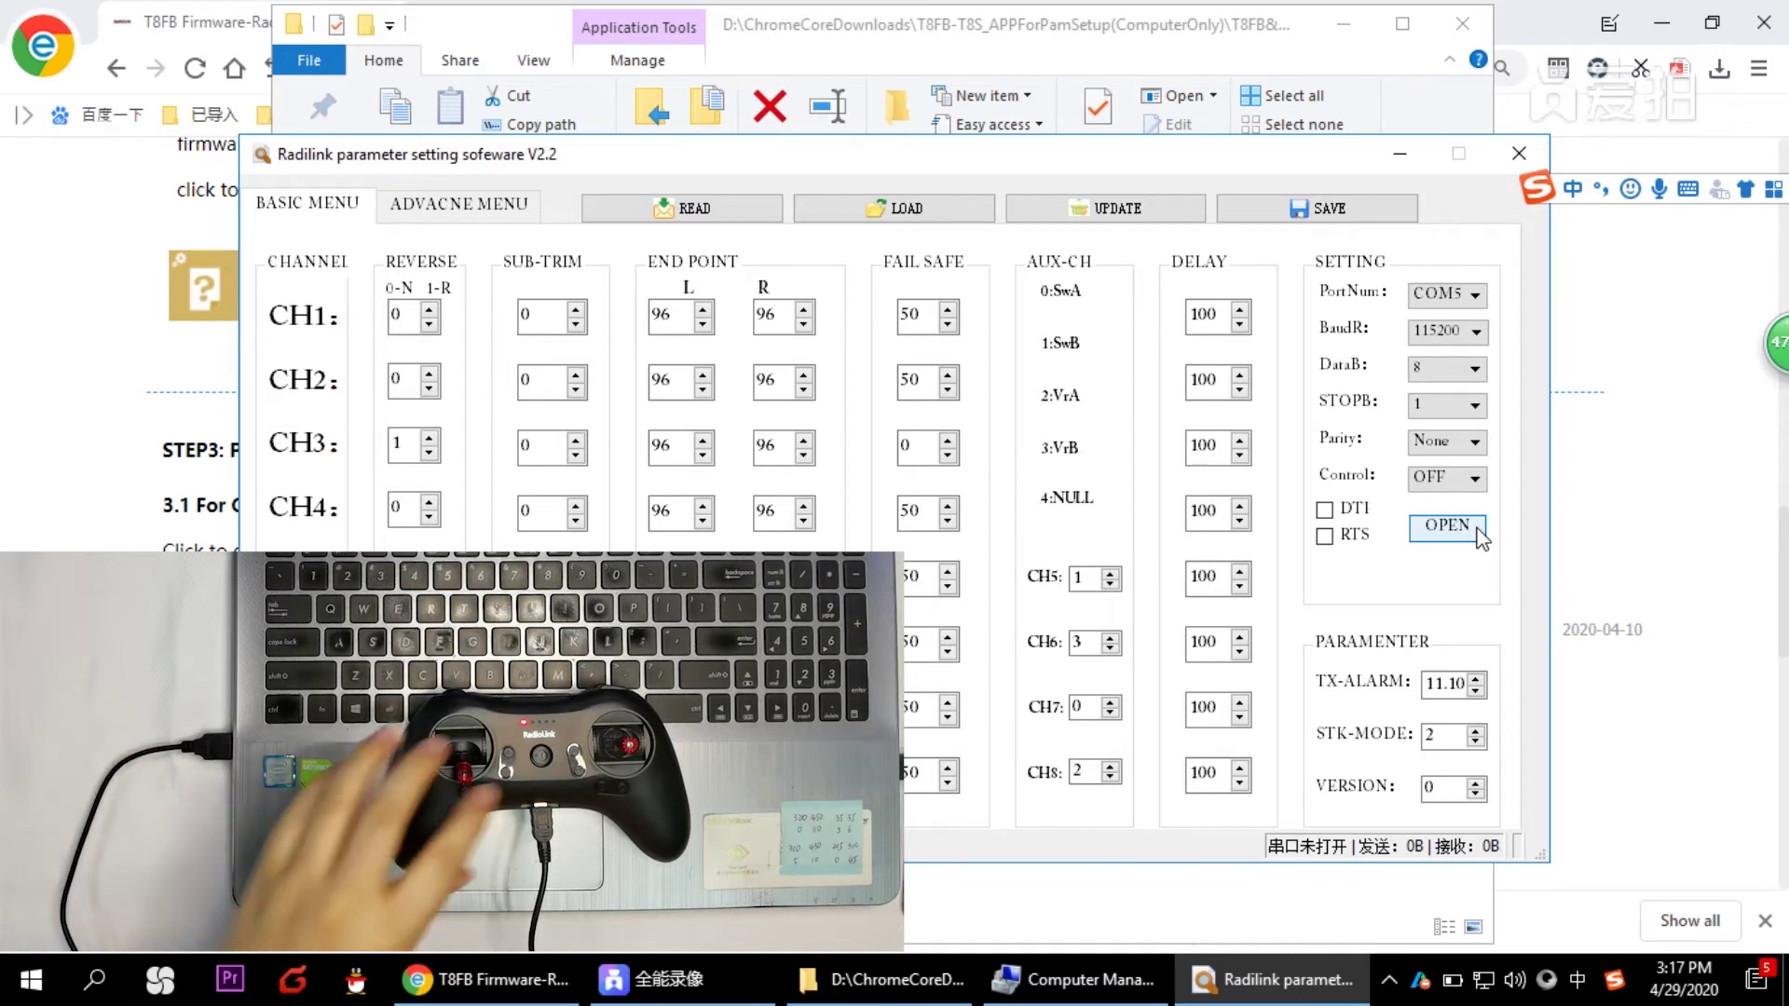
pyautogui.click(1477, 531)
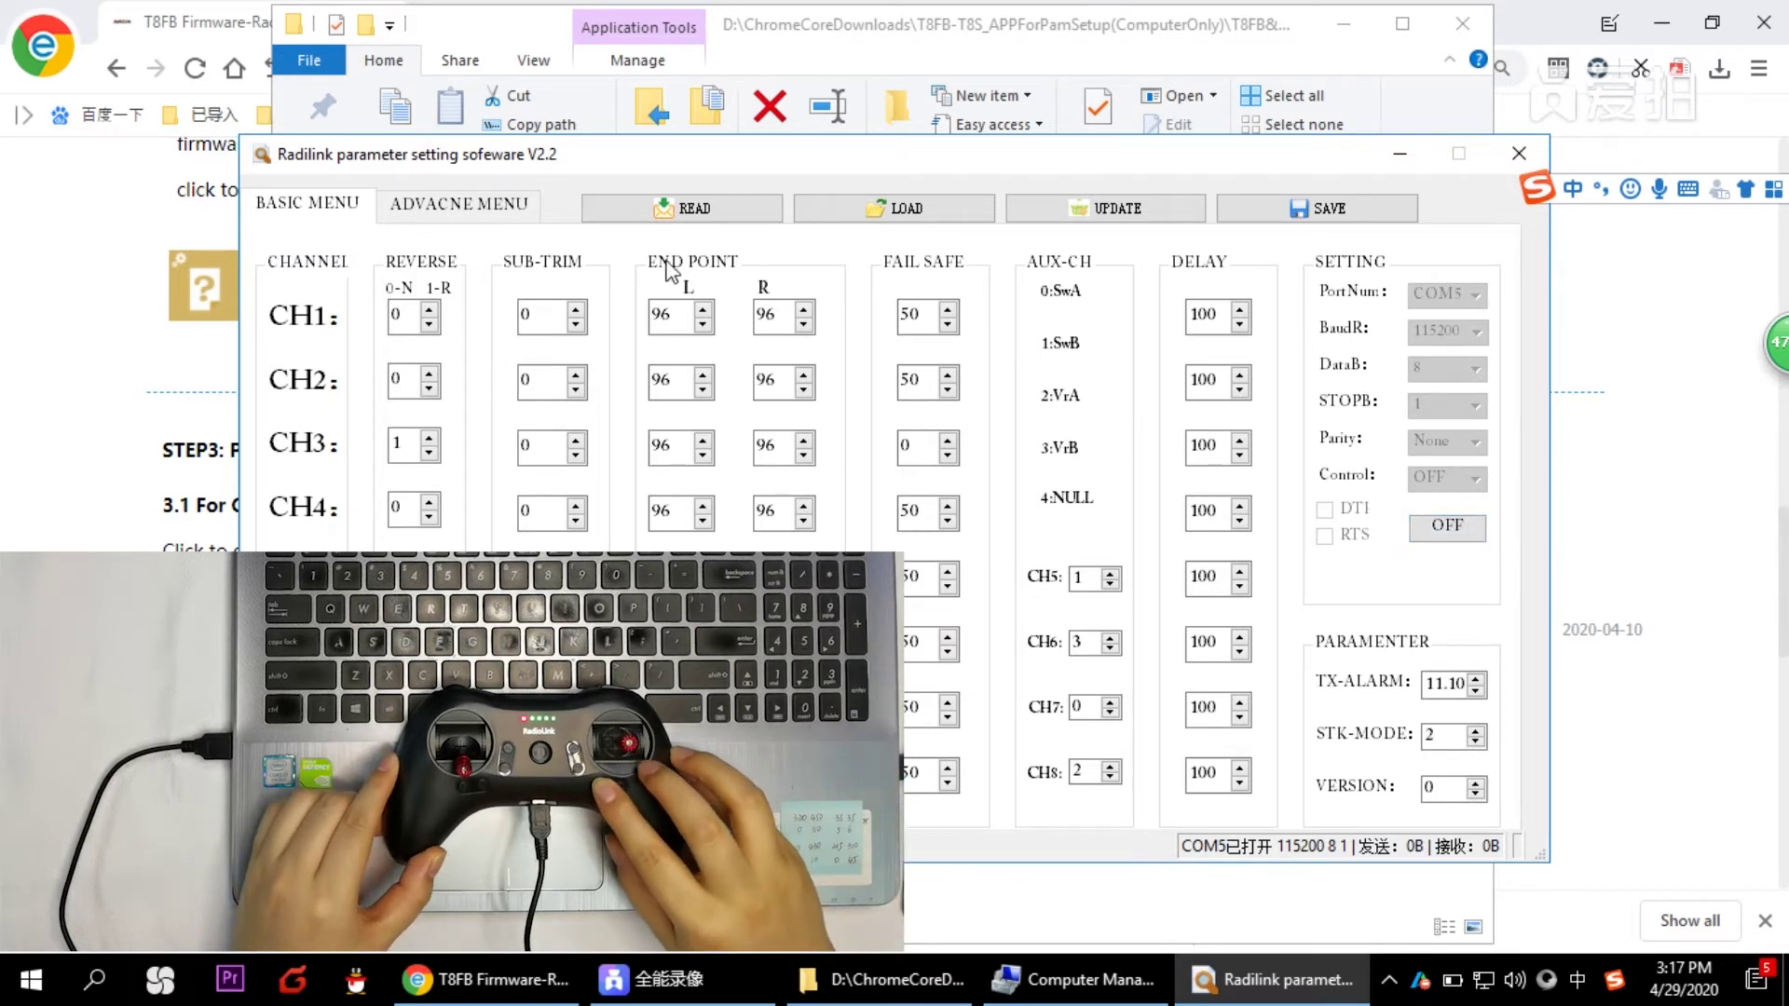
# - Read the current parameter set from the transmitter over COM5
pyautogui.click(723, 205)
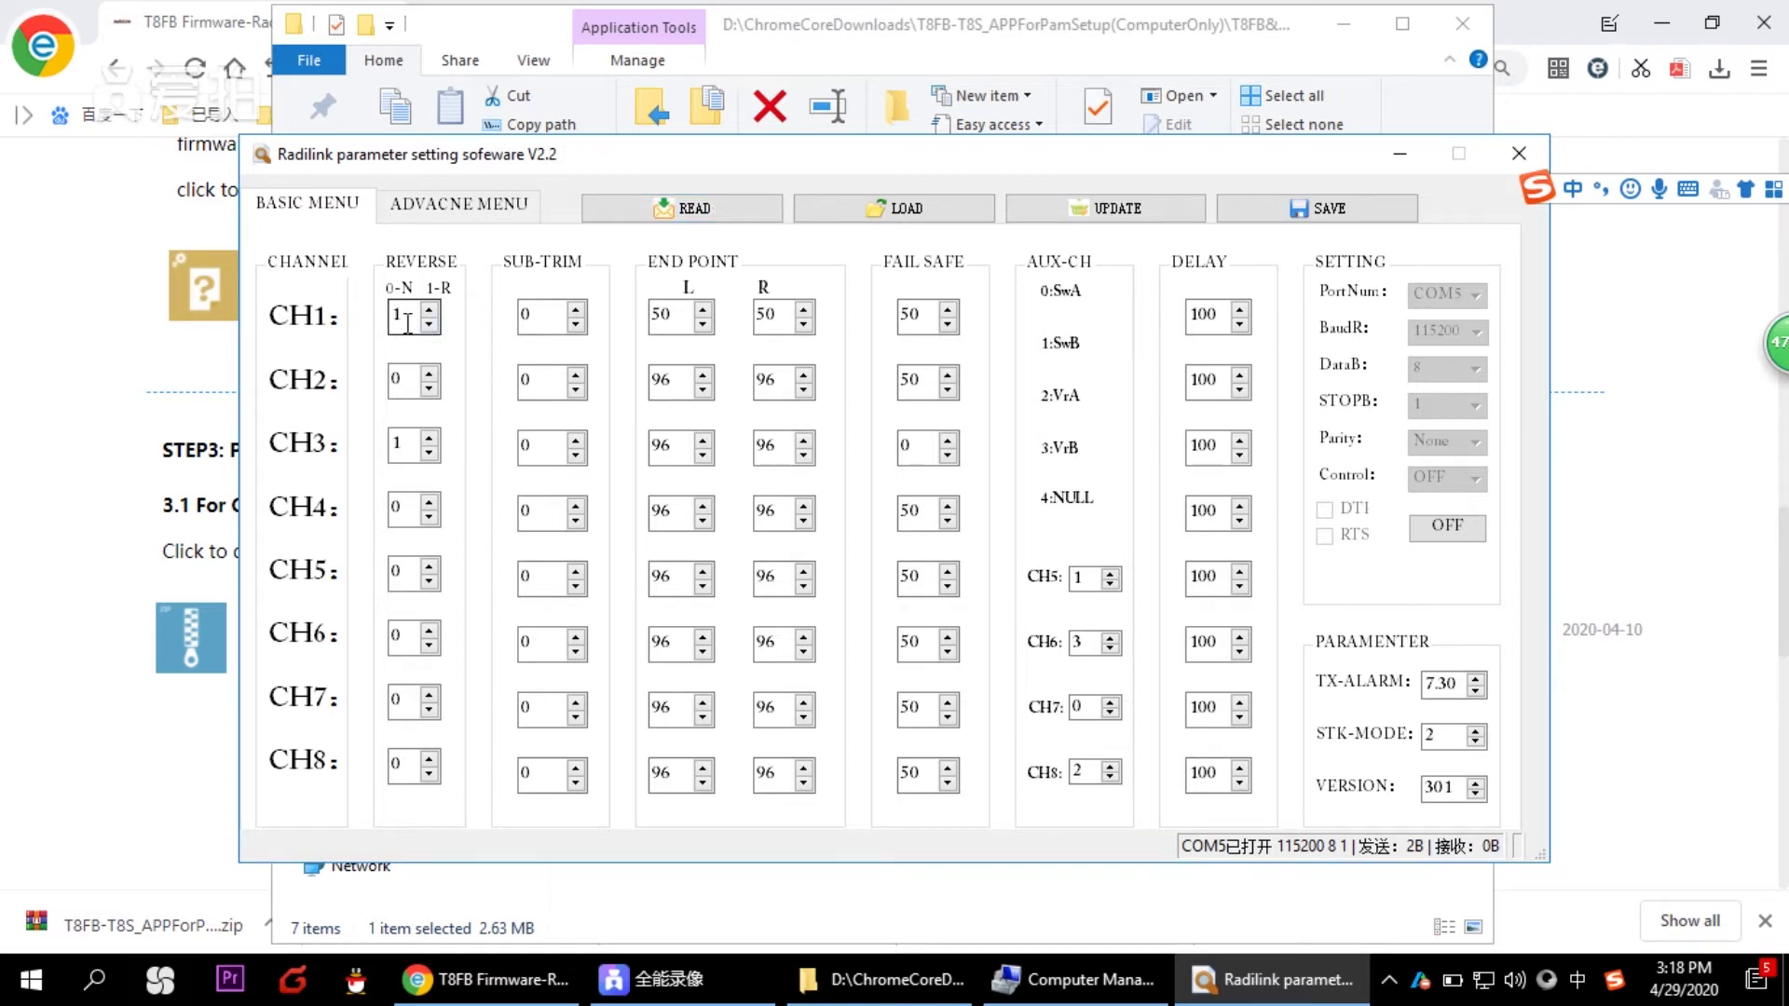
# - Change the CH1 left and right end points to 20
pyautogui.click(687, 317)
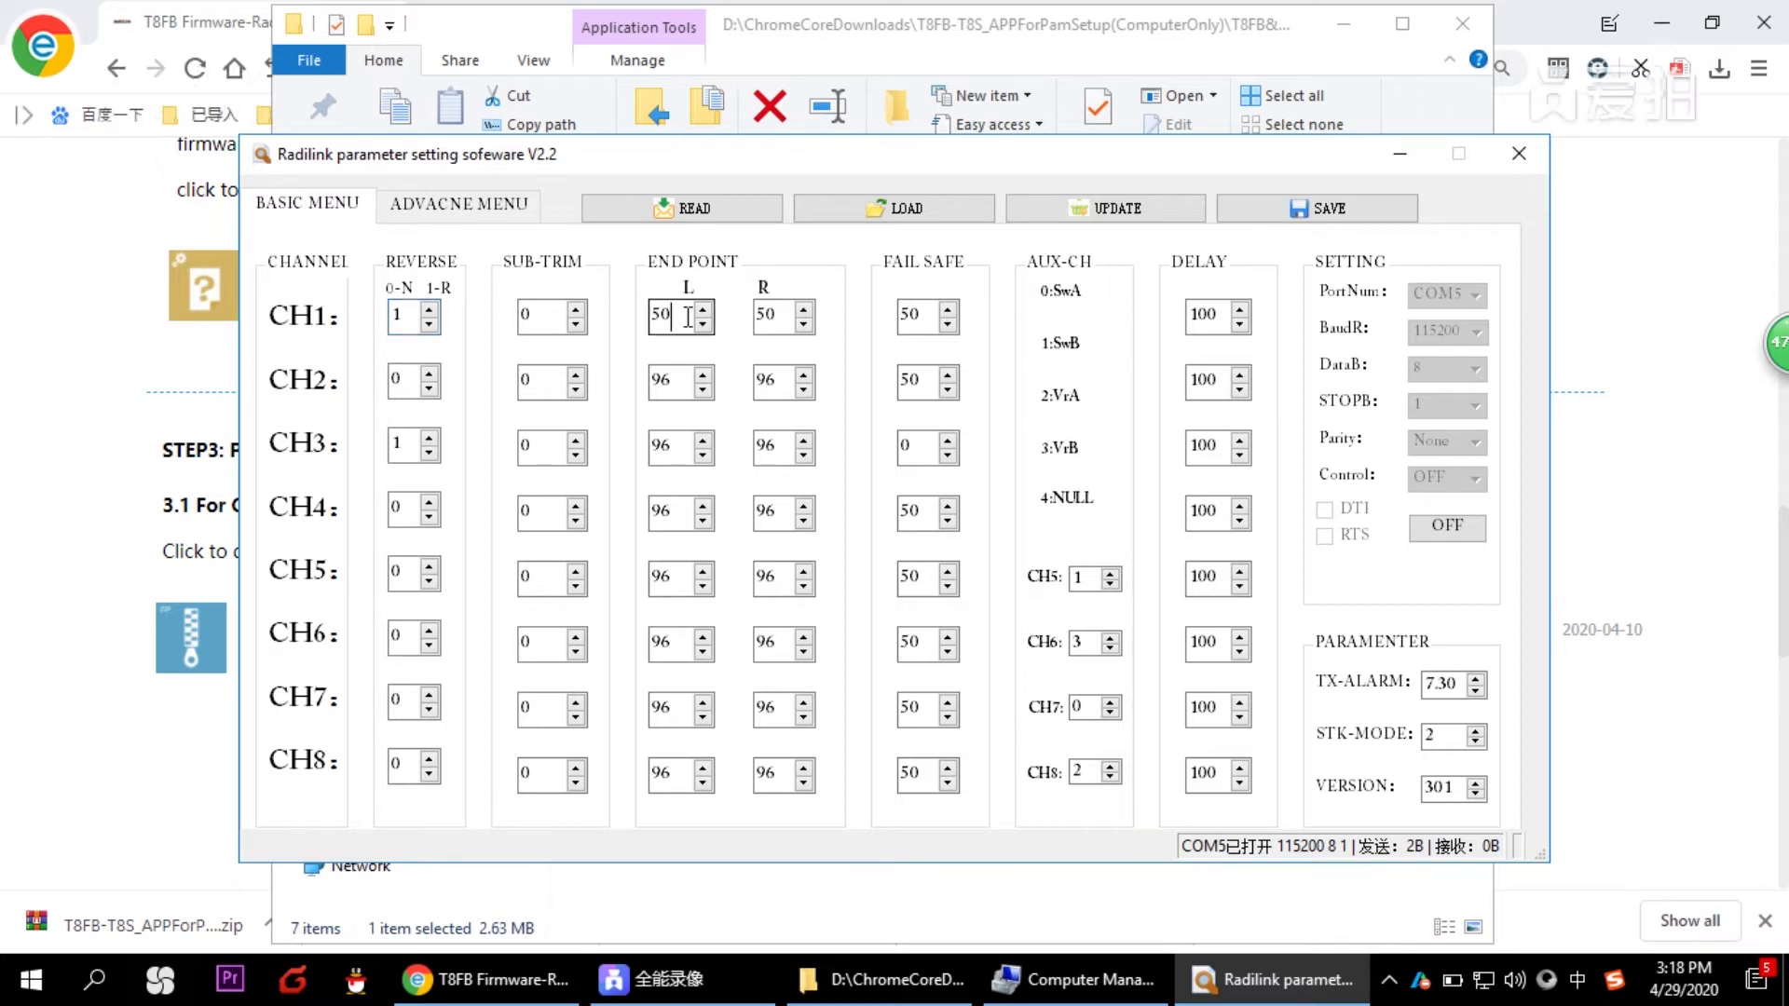
pyautogui.press('BackSpace')
pyautogui.press('BackSpace')
pyautogui.write('20')
pyautogui.press('Tab')
pyautogui.write('20')
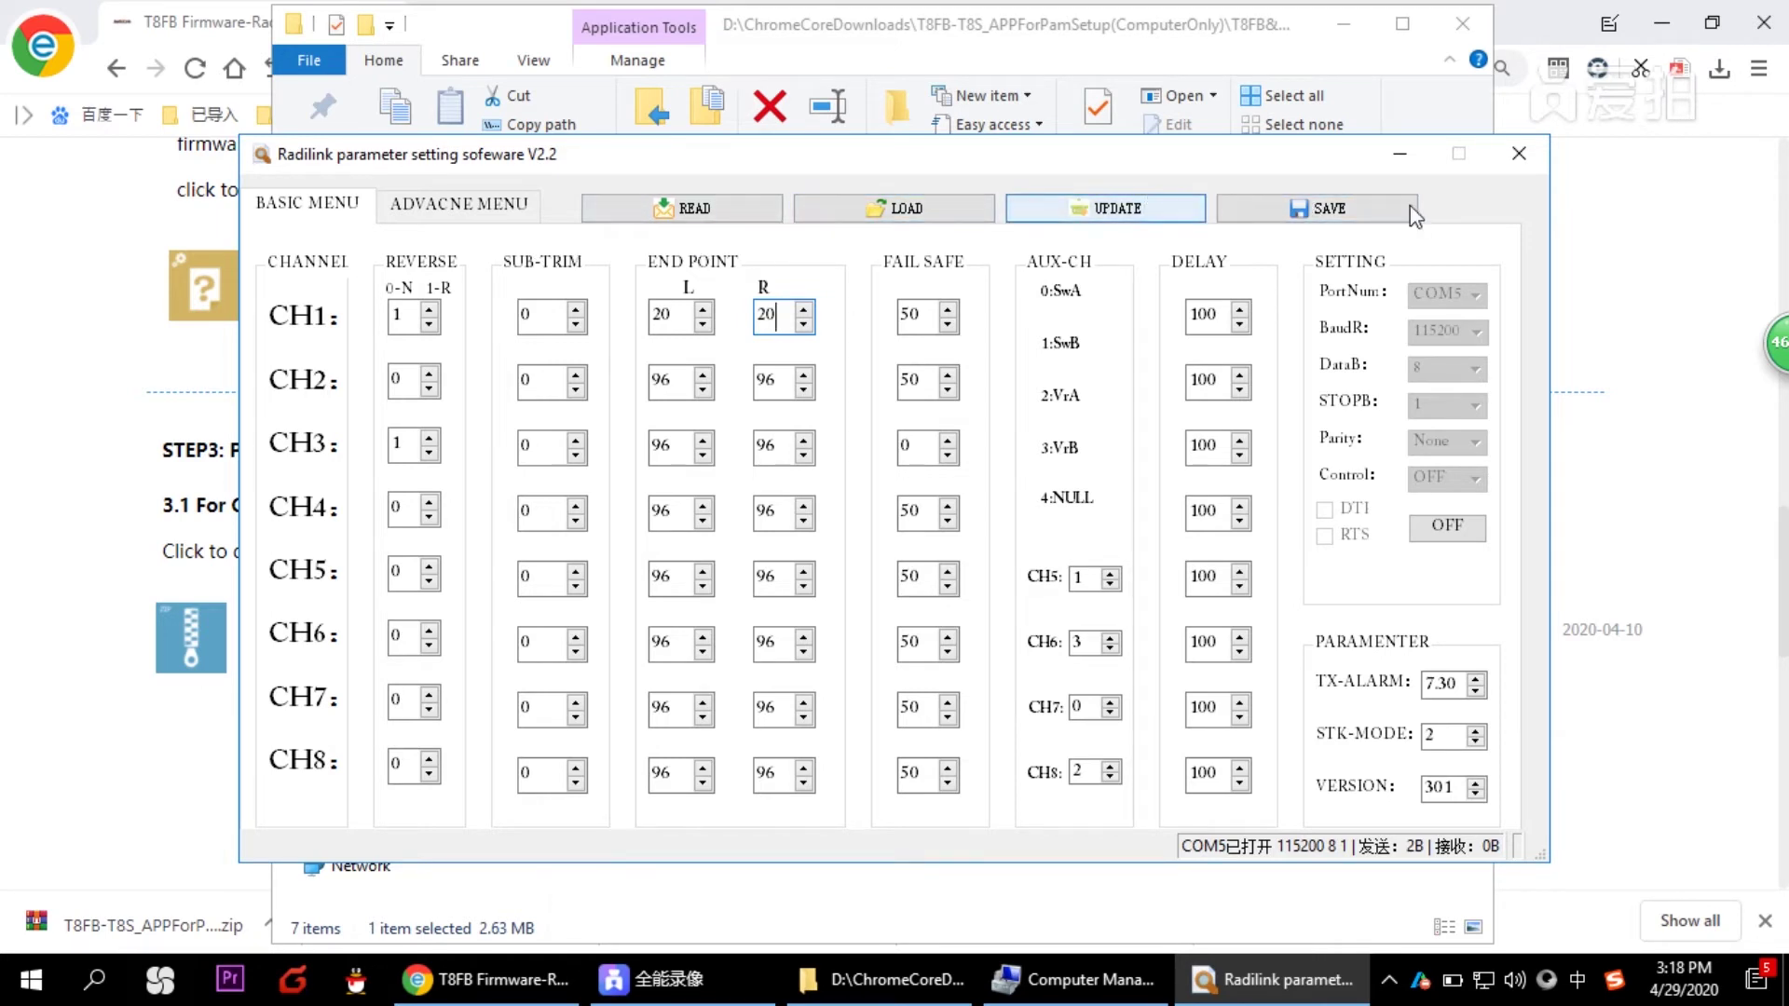
# - Save the parameter set to a file named 'Model 1'
pyautogui.click(1301, 208)
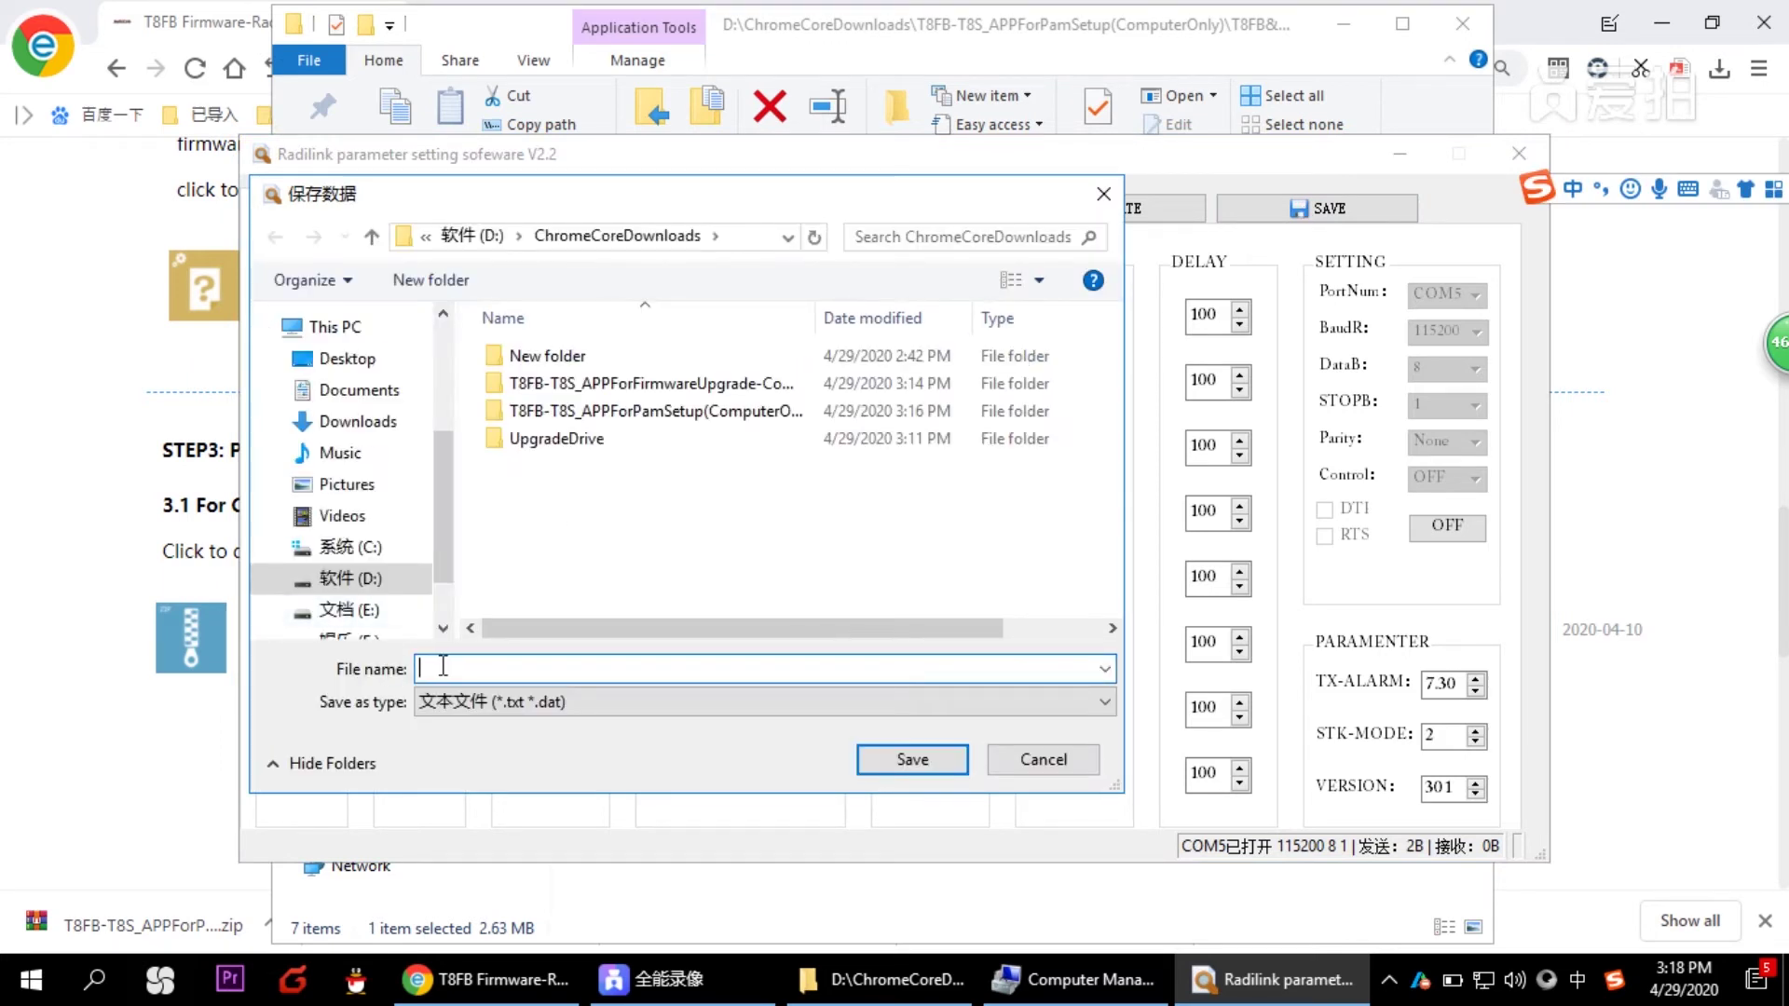
pyautogui.write('Model')
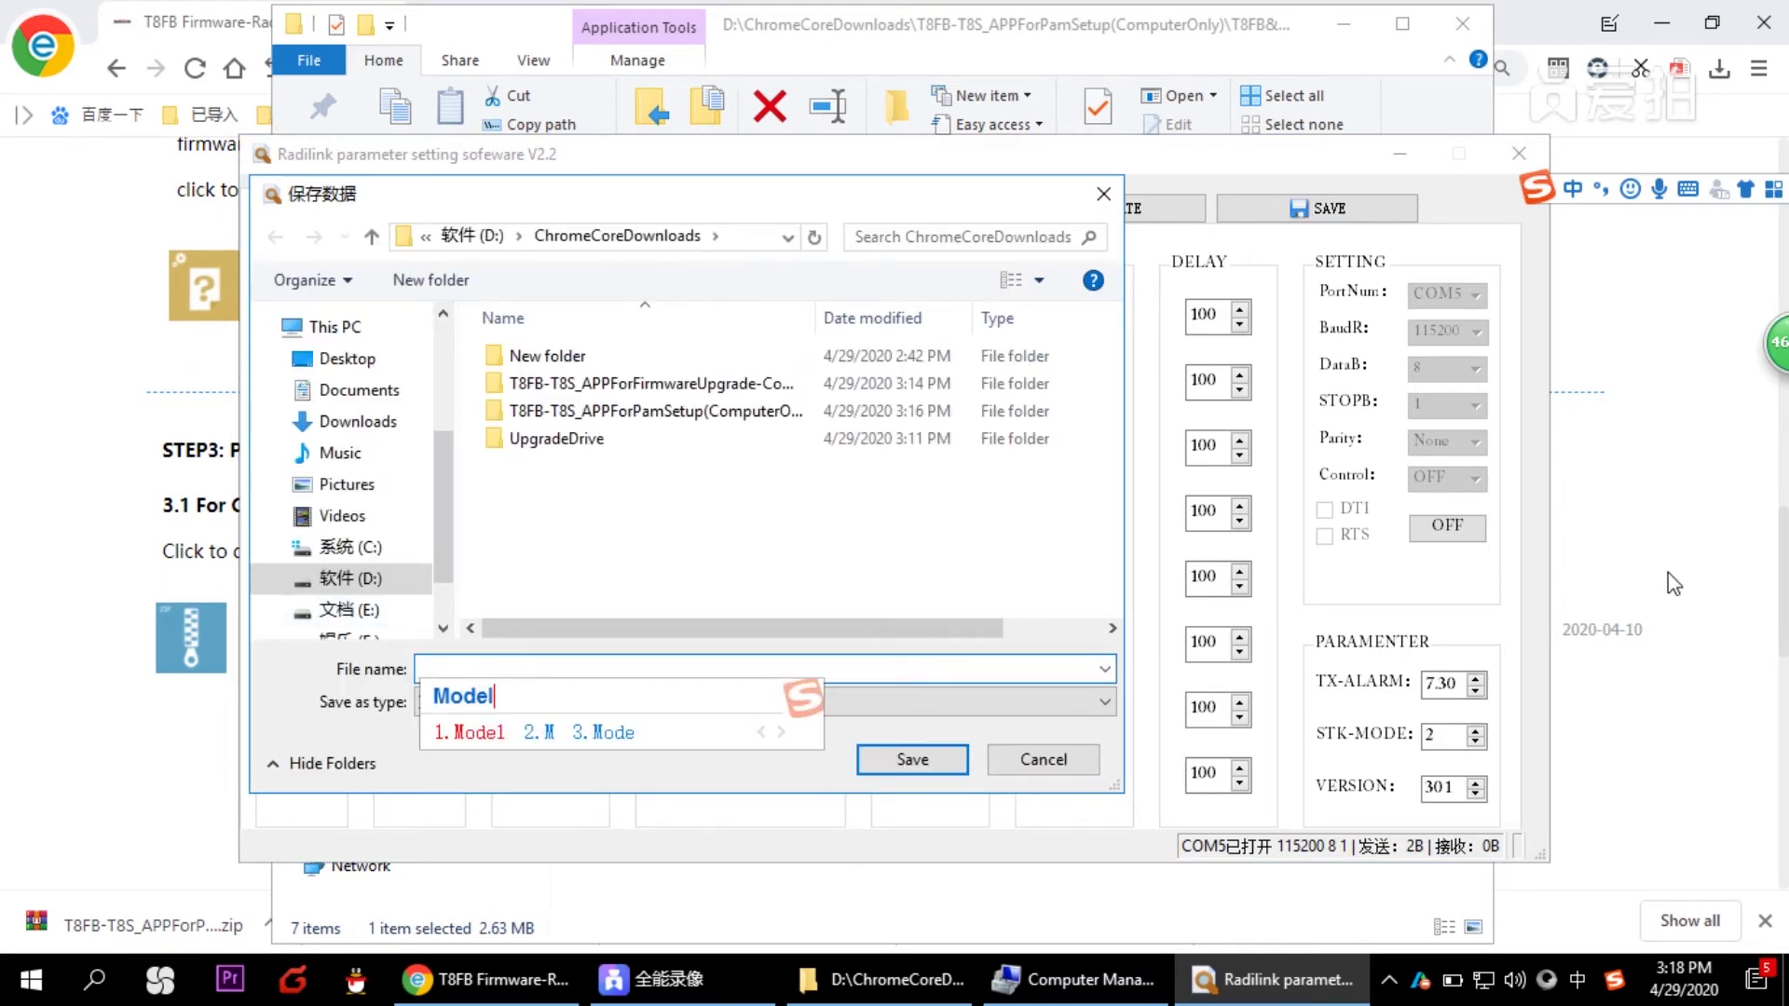
pyautogui.press('Return')
pyautogui.press('shift')
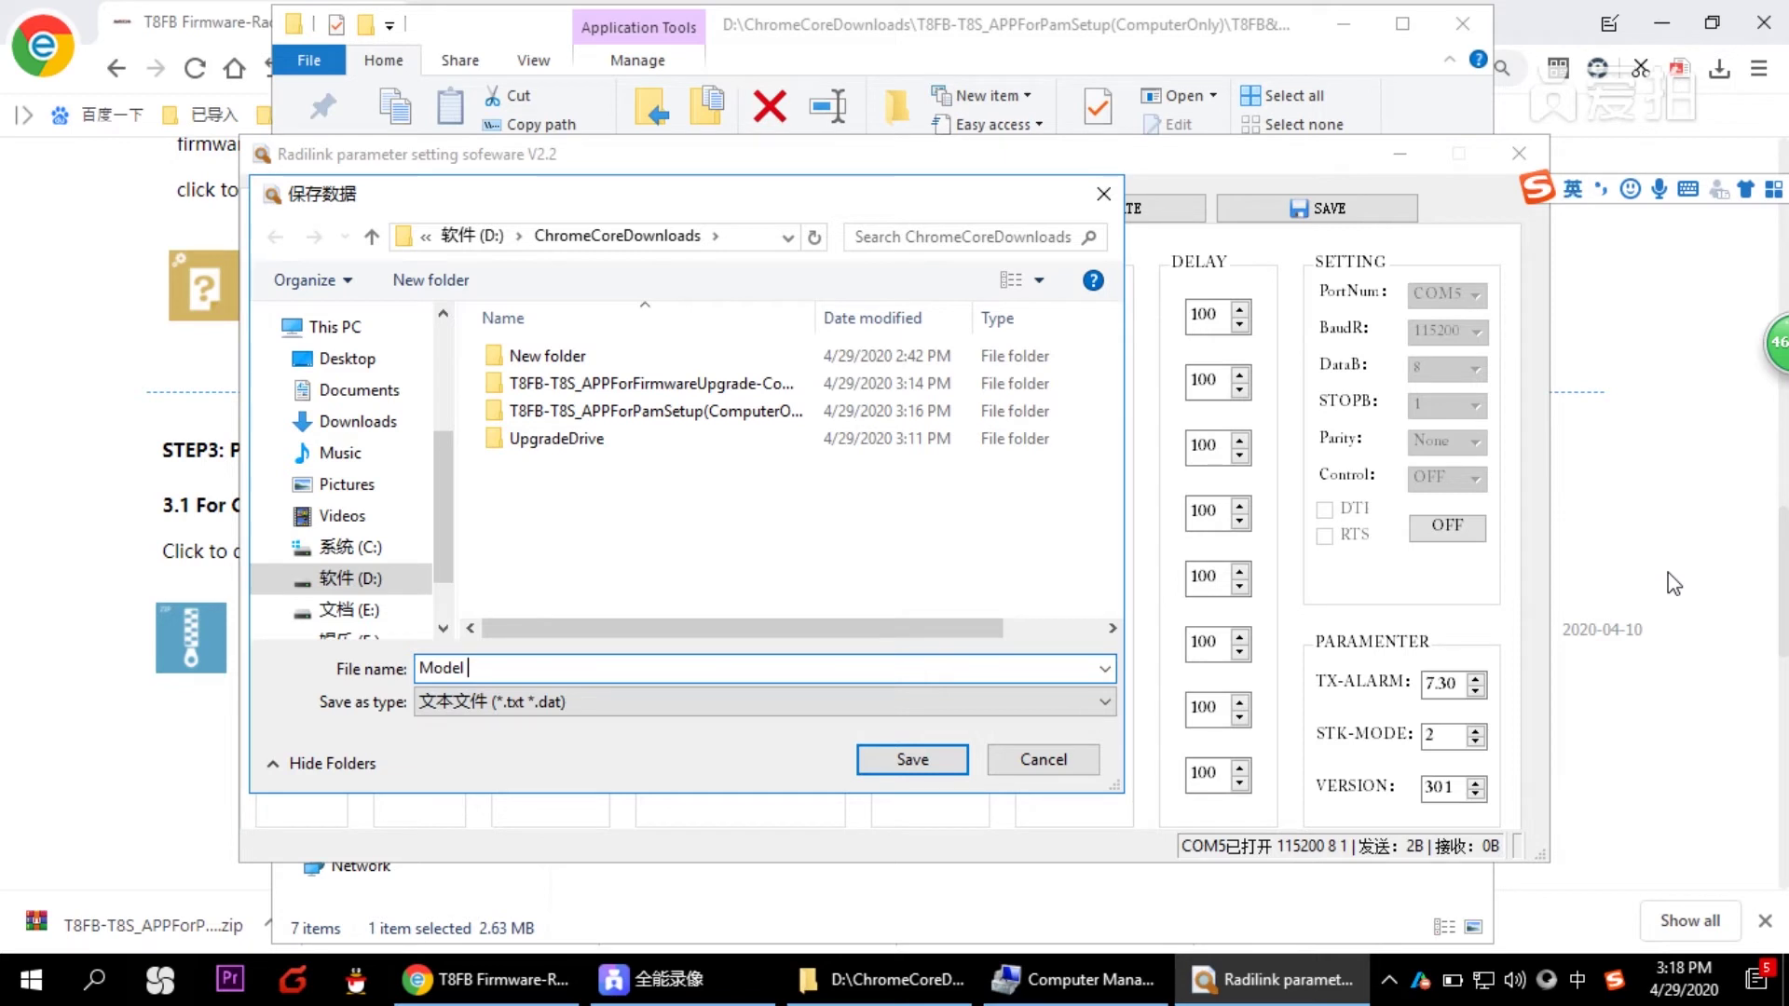
pyautogui.write('1')
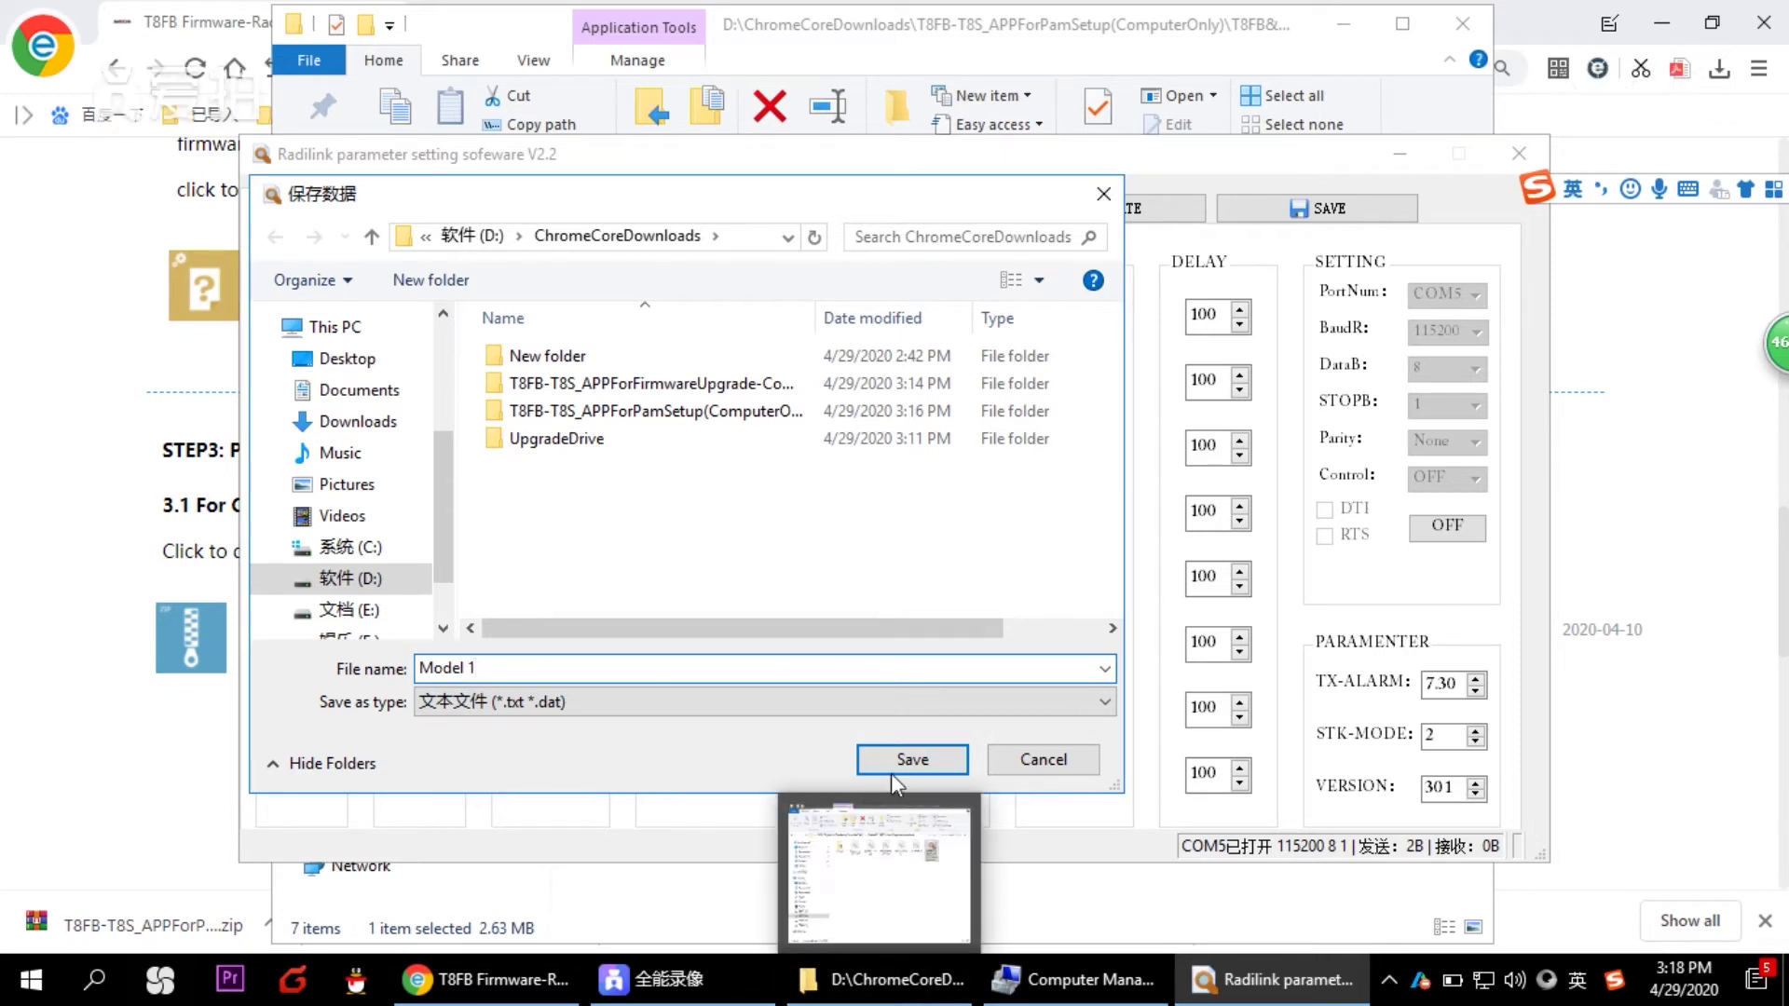
pyautogui.click(946, 766)
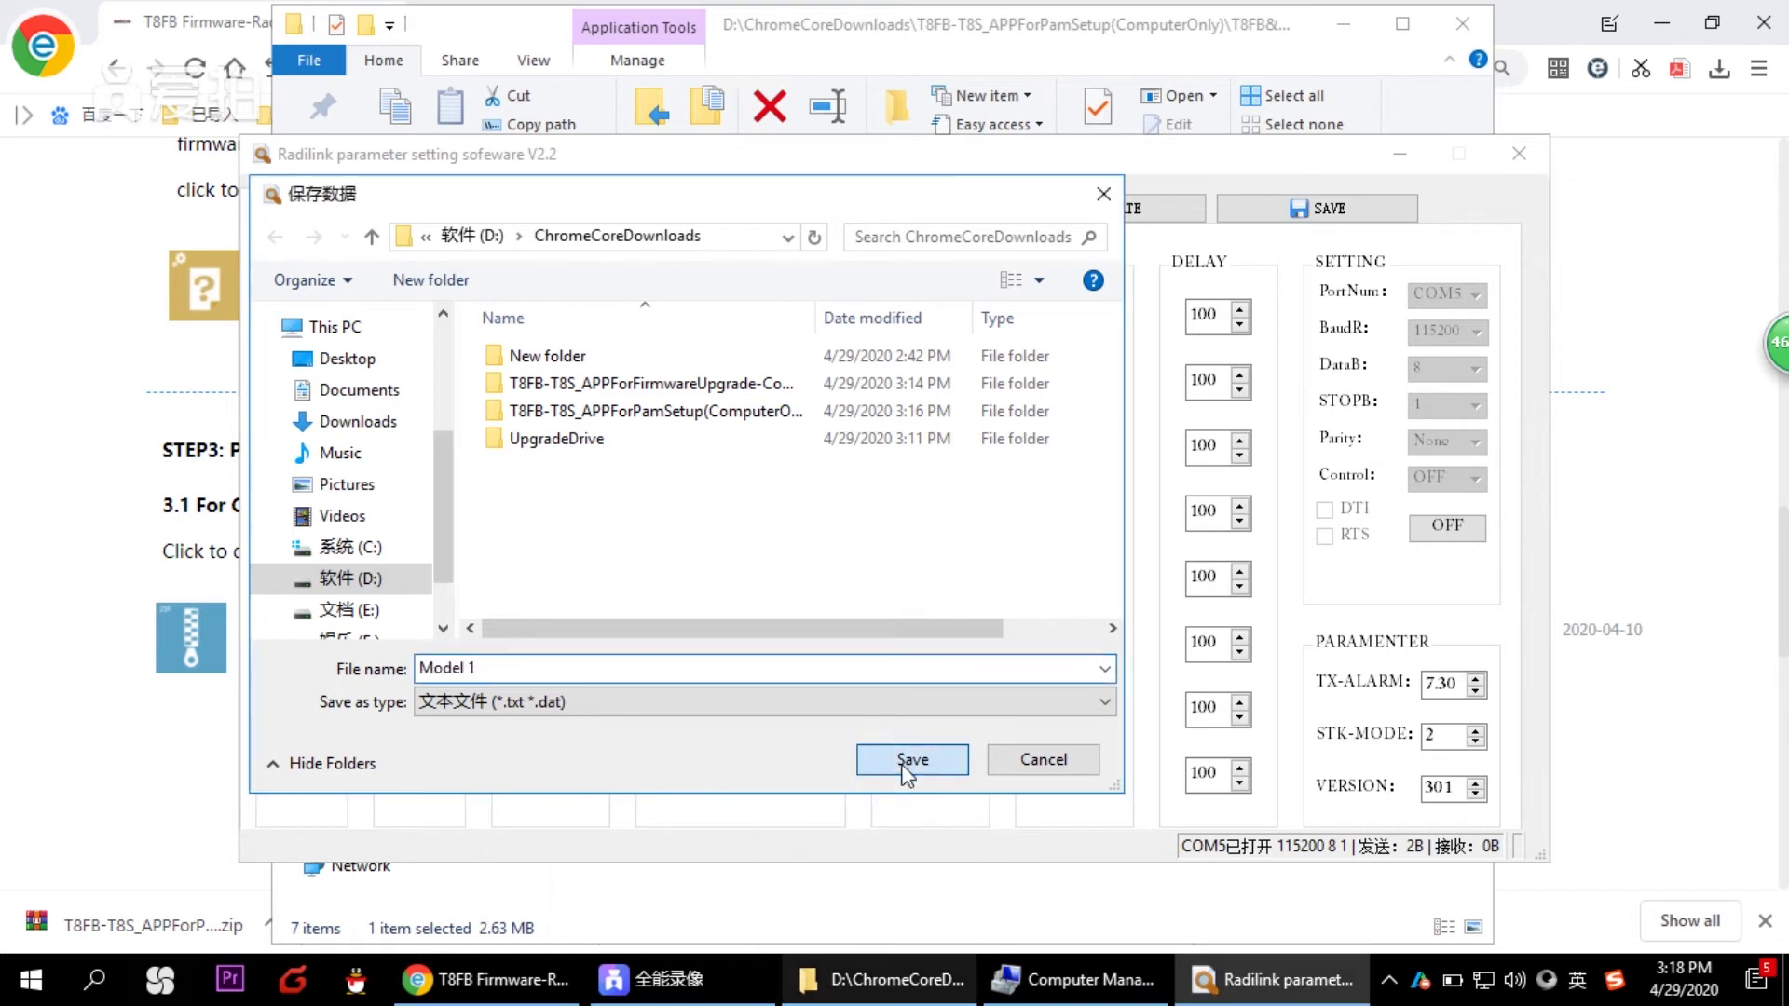
pyautogui.click(909, 761)
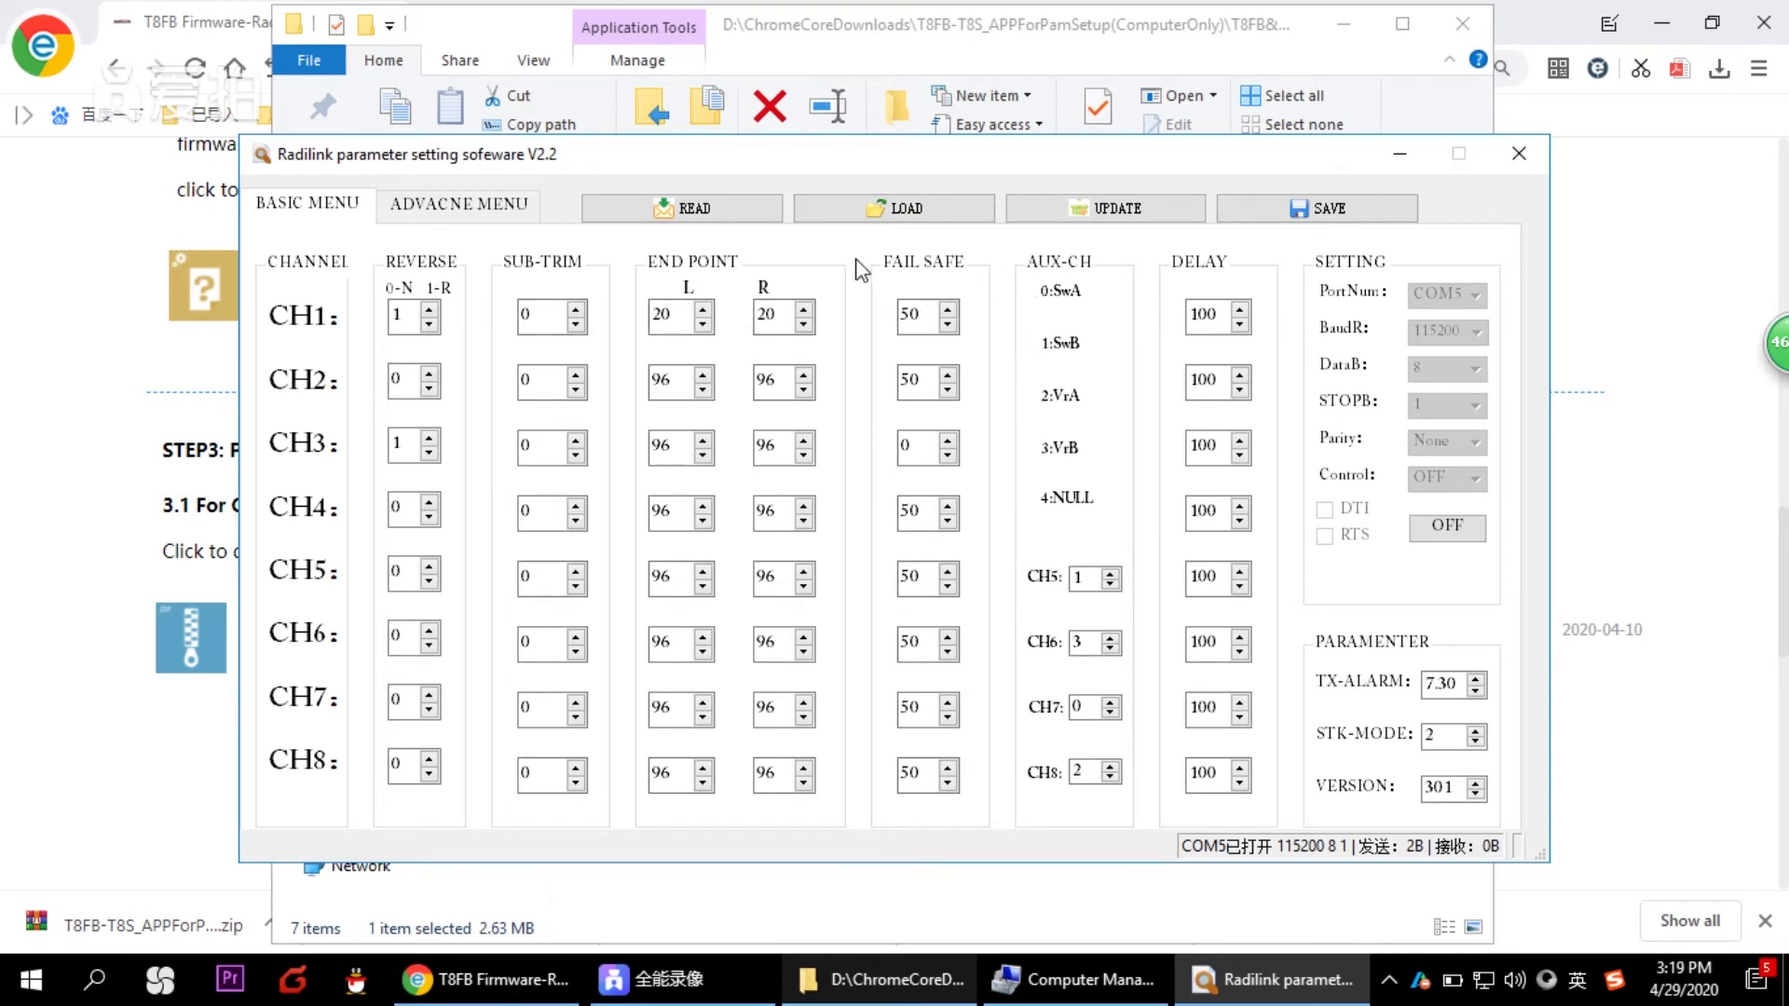
# - Send the parameters with CH1 end points 20/20 to the transmitter
pyautogui.click(1110, 209)
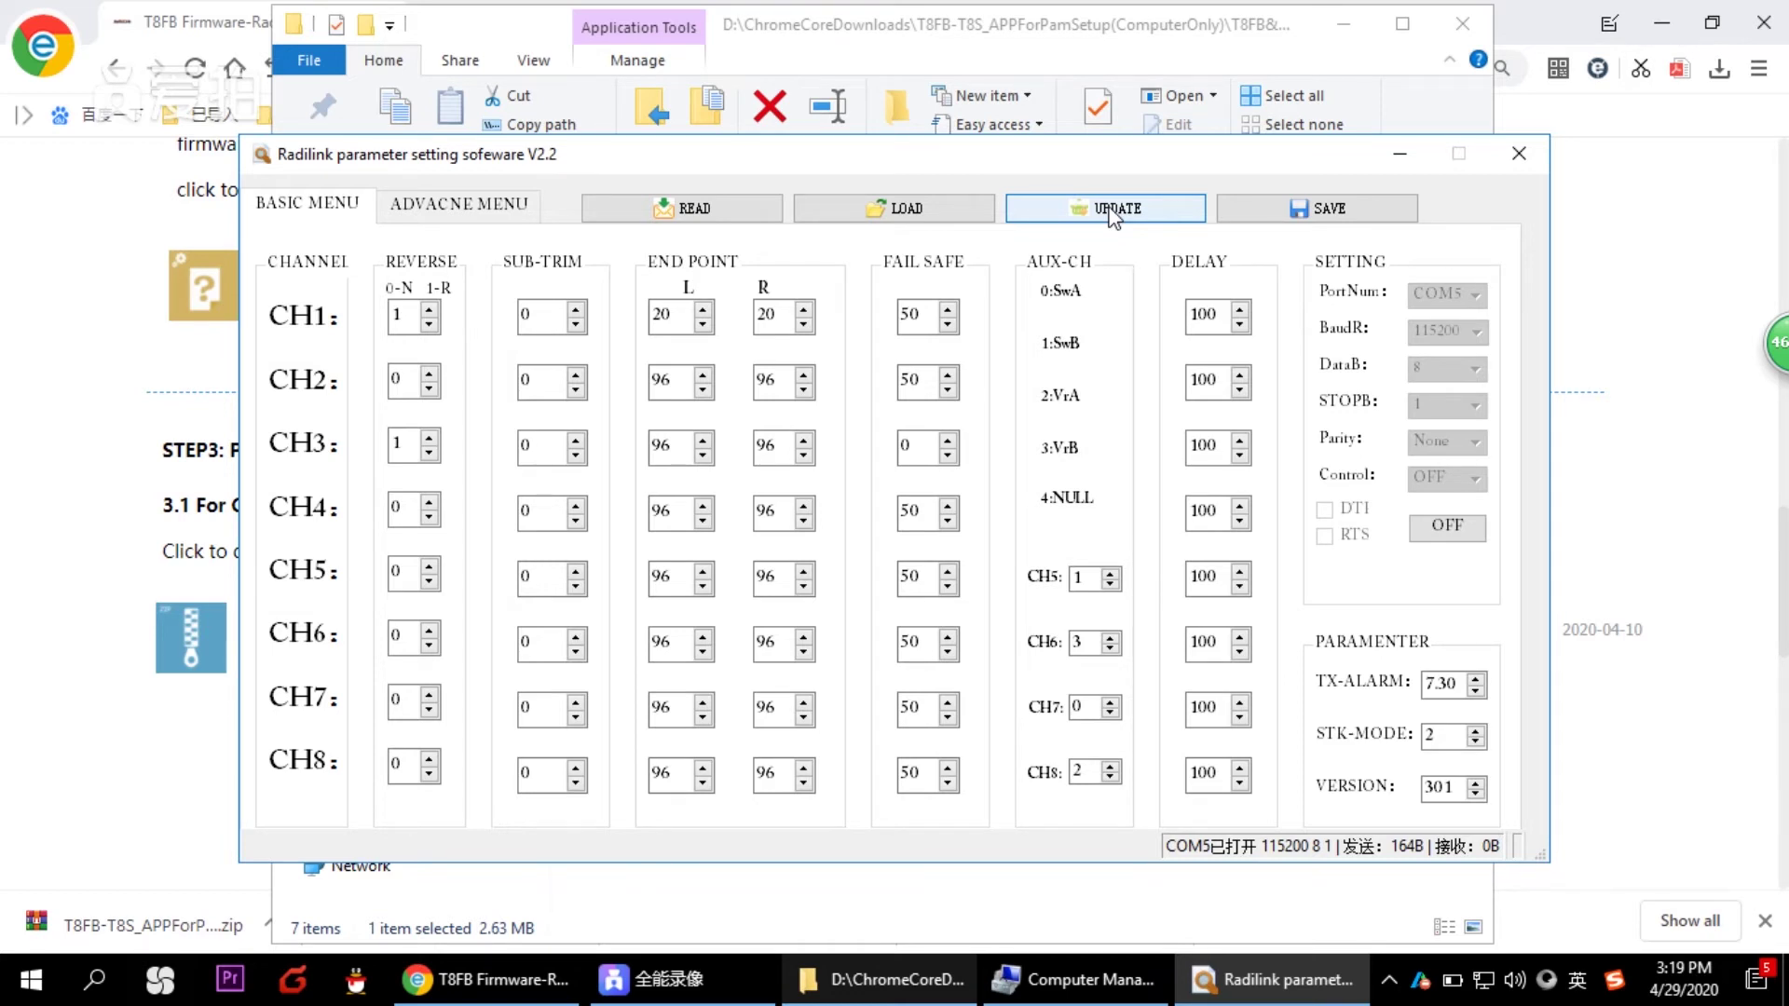
pyautogui.click(1112, 216)
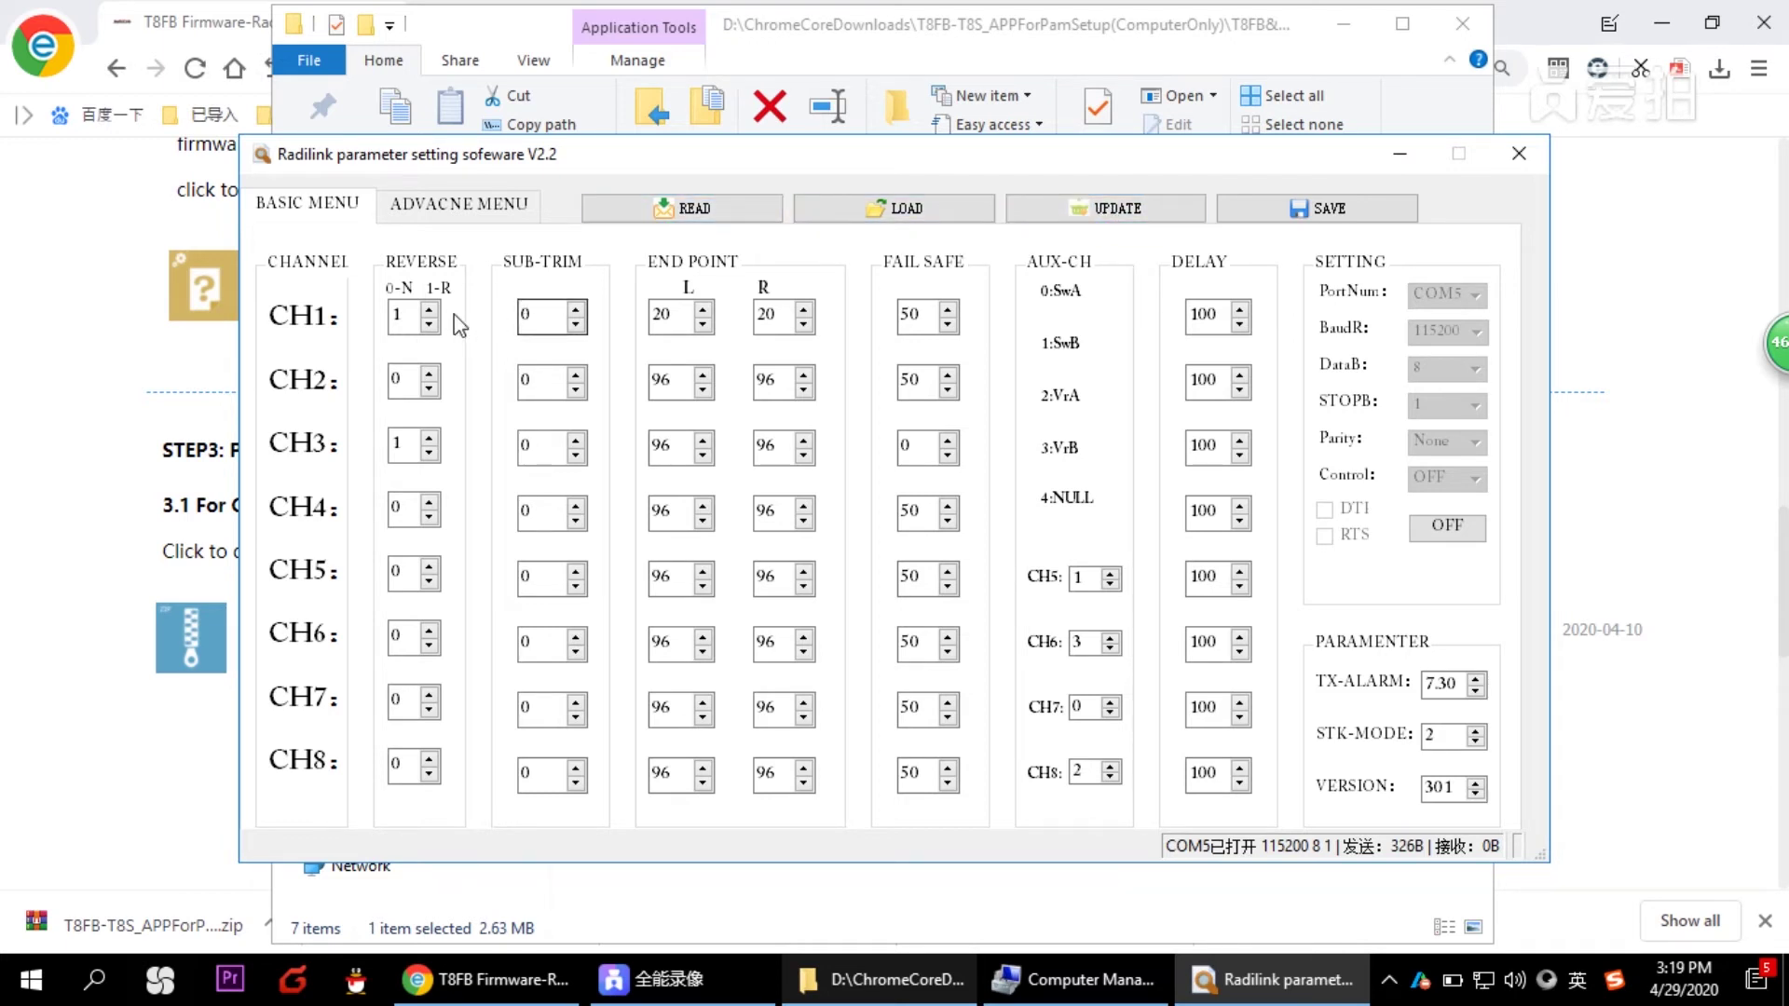
# - Set CH1 and CH2 reverse to 1 and both CH2 end points to 50
pyautogui.click(409, 307)
pyautogui.write('1')
pyautogui.doubleClick(396, 381)
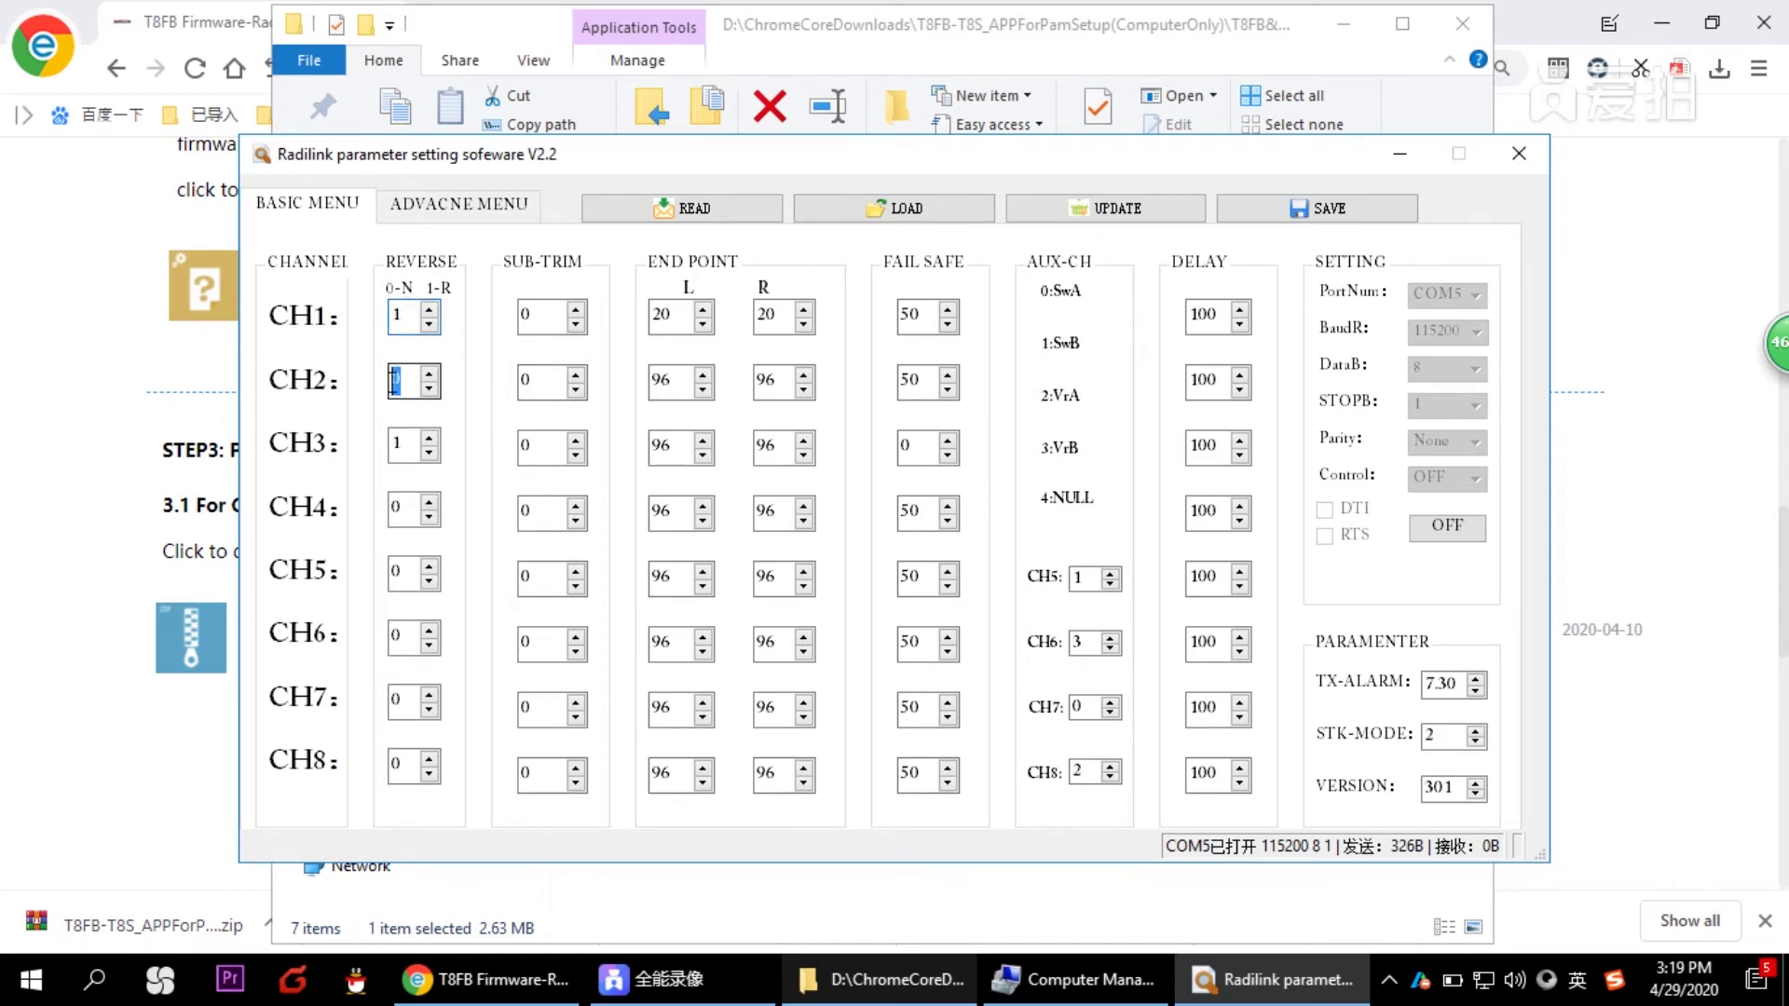
pyautogui.write('1')
pyautogui.doubleClick(663, 380)
pyautogui.write('50')
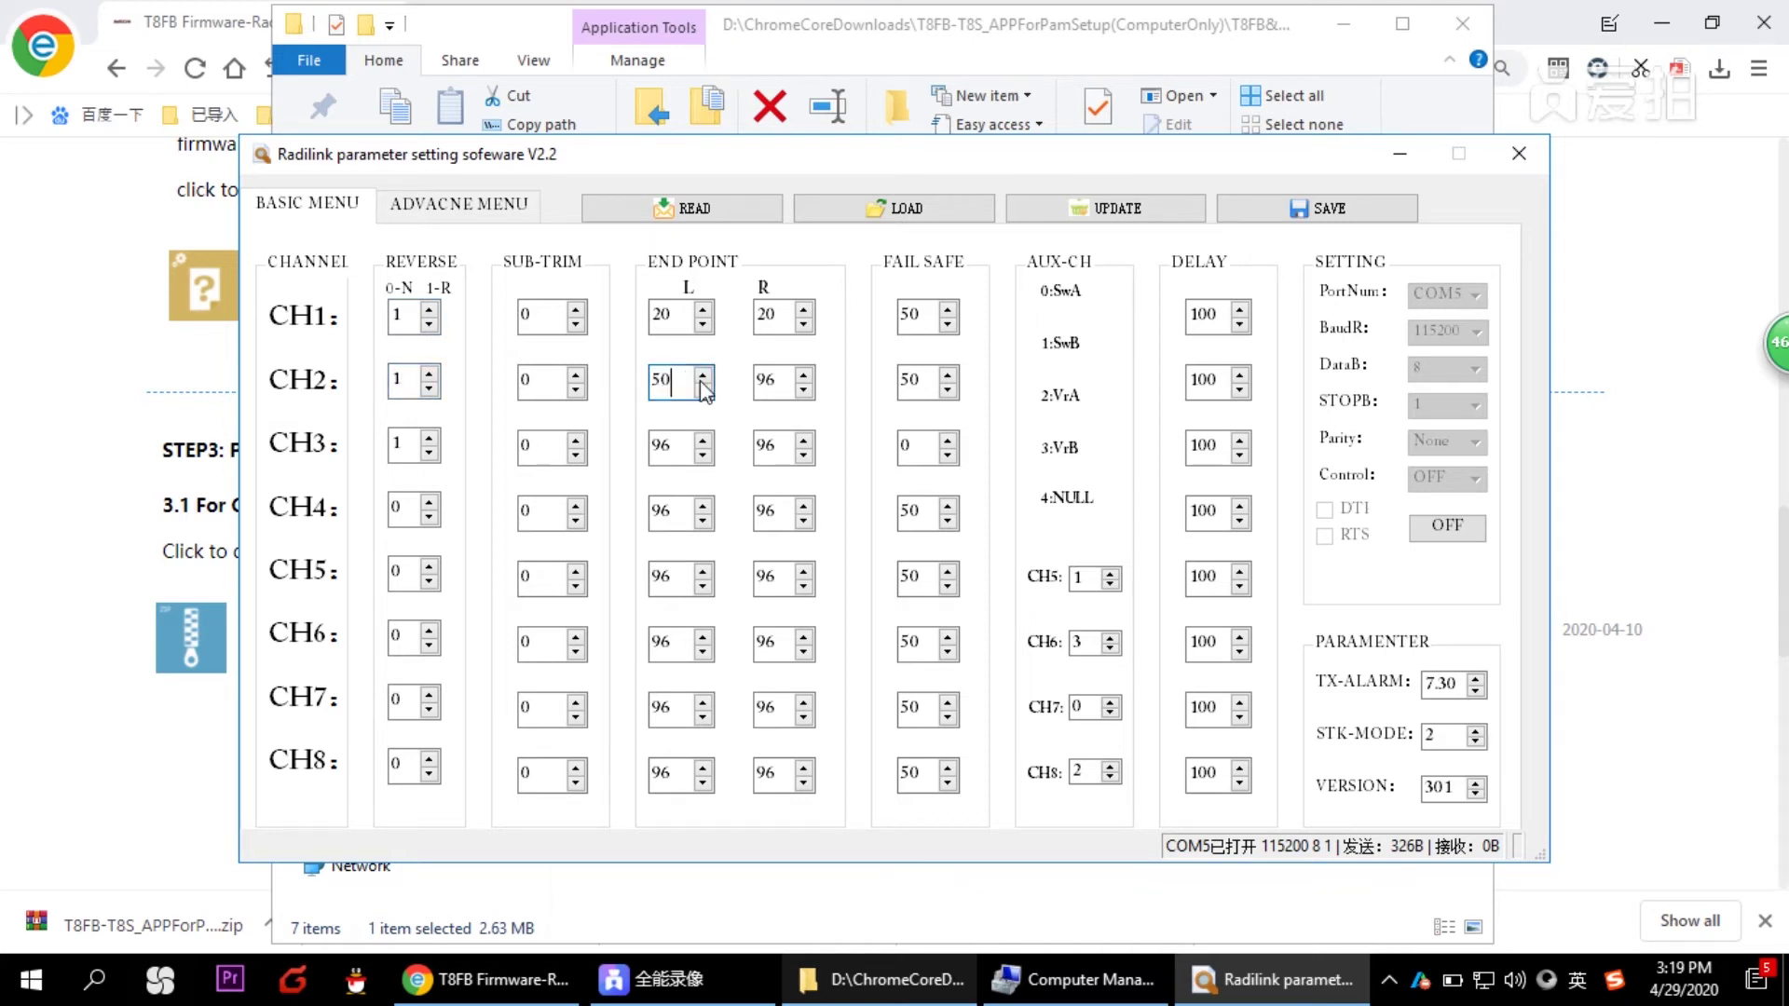
pyautogui.press('Tab')
pyautogui.write('50')
# - Return both CH1 end points to 96
pyautogui.doubleClick(663, 315)
pyautogui.write('9')
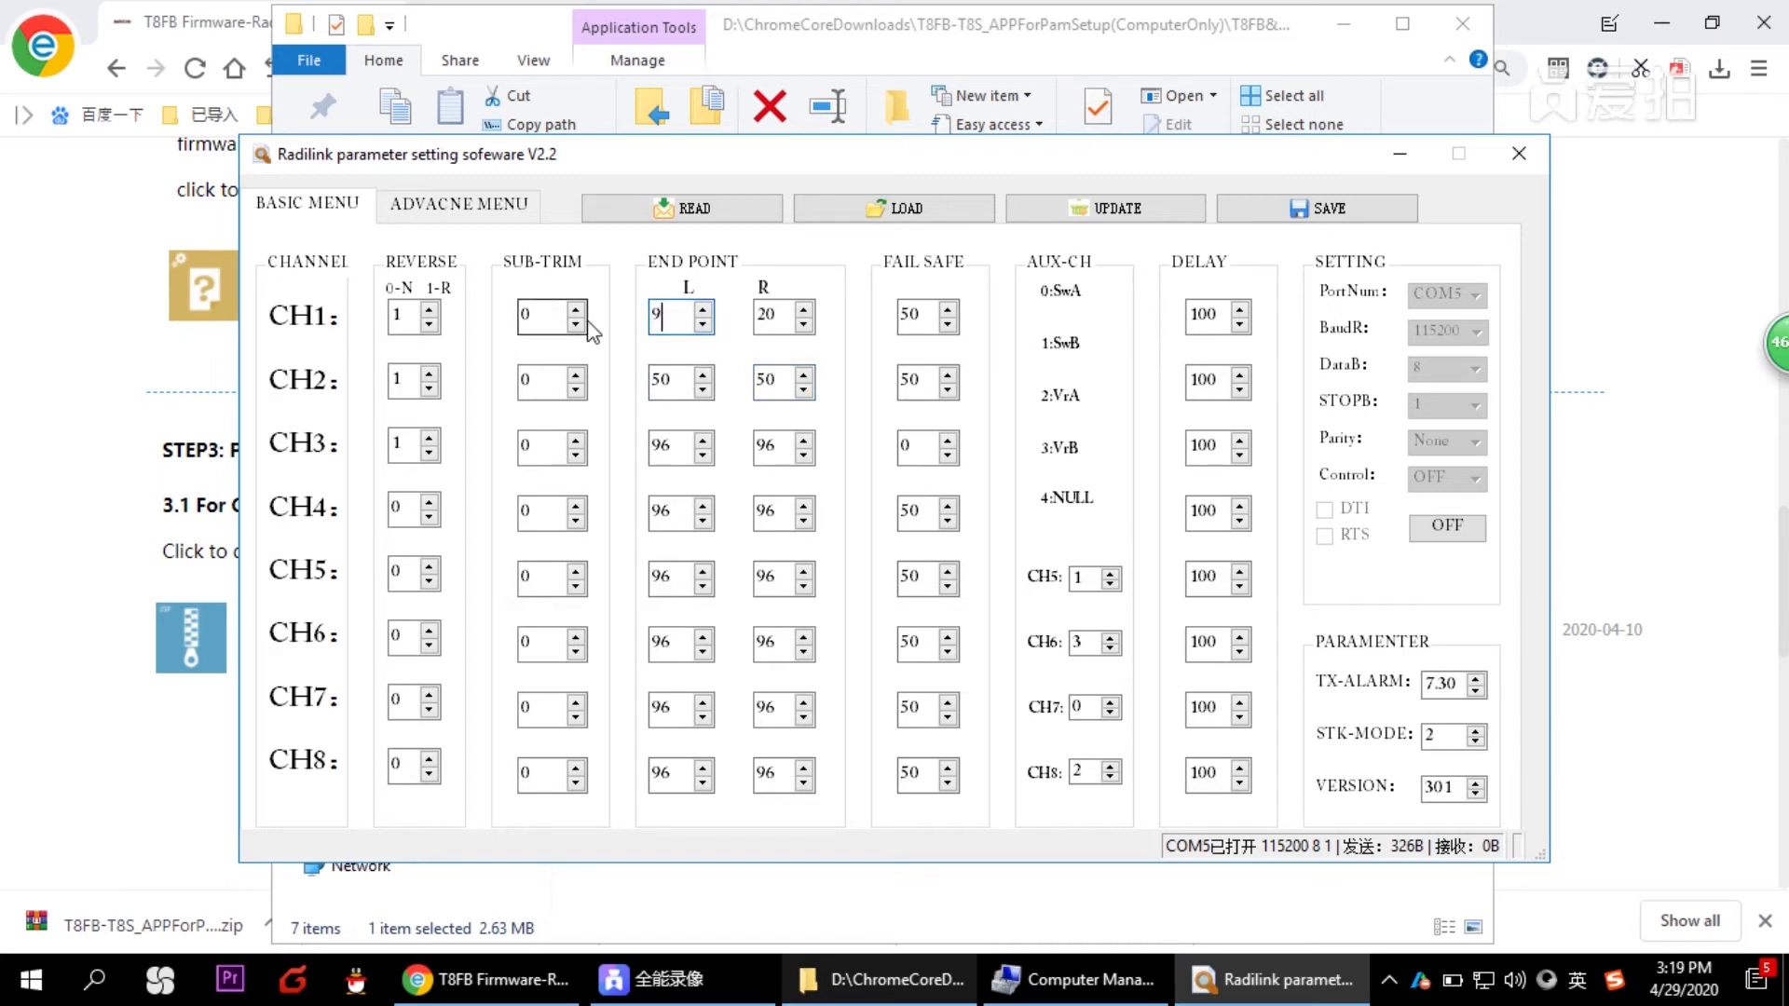
pyautogui.write('6')
pyautogui.press('Tab')
pyautogui.write('9')
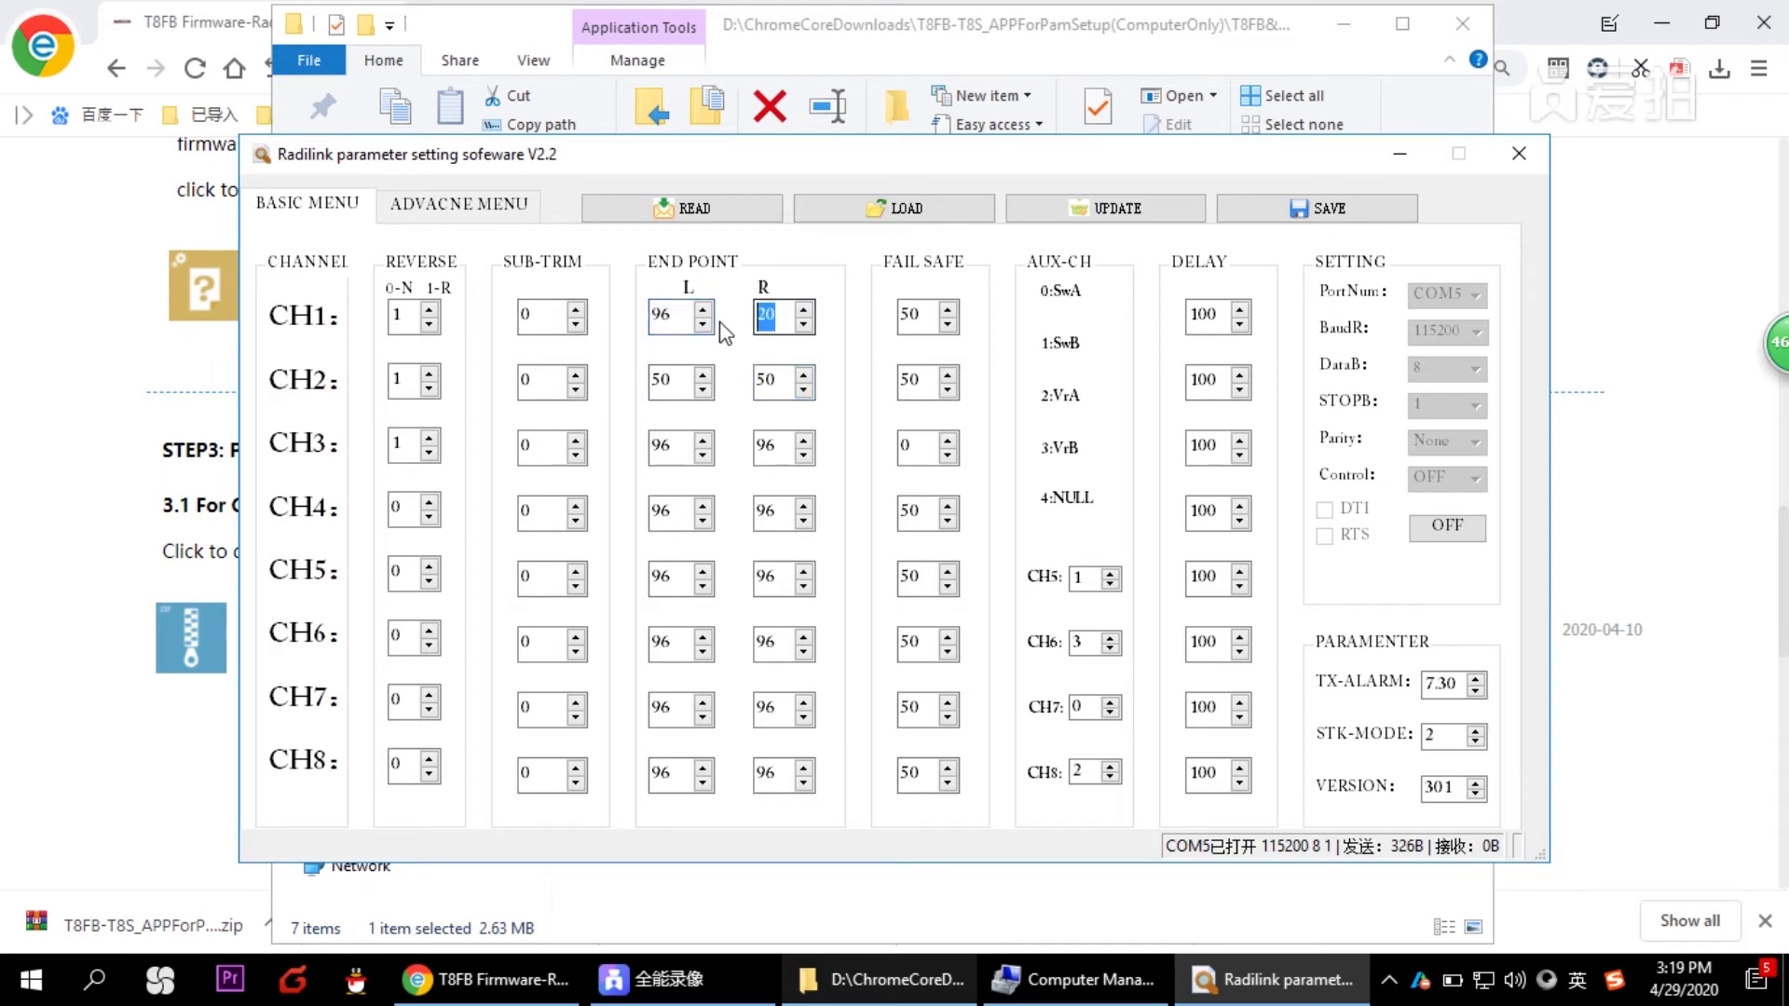
pyautogui.write('6')
# - Save the edited parameters to a new file named 'Model 2'
pyautogui.click(1334, 213)
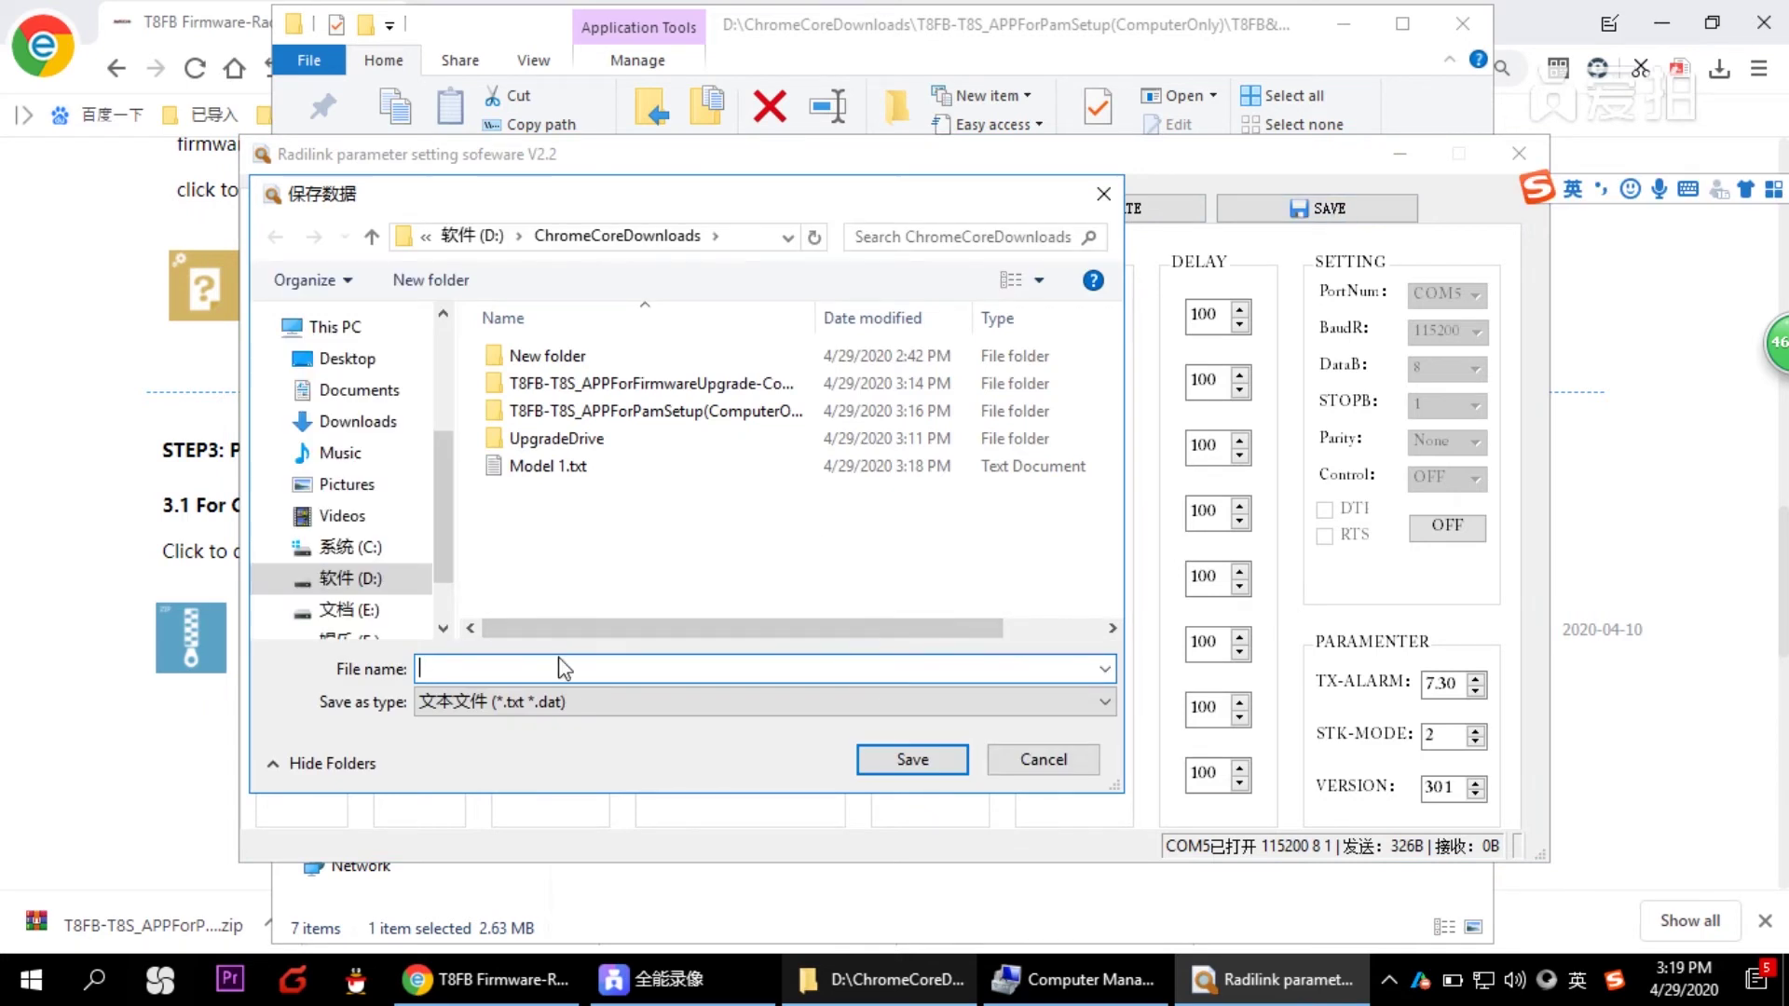
pyautogui.write('Model')
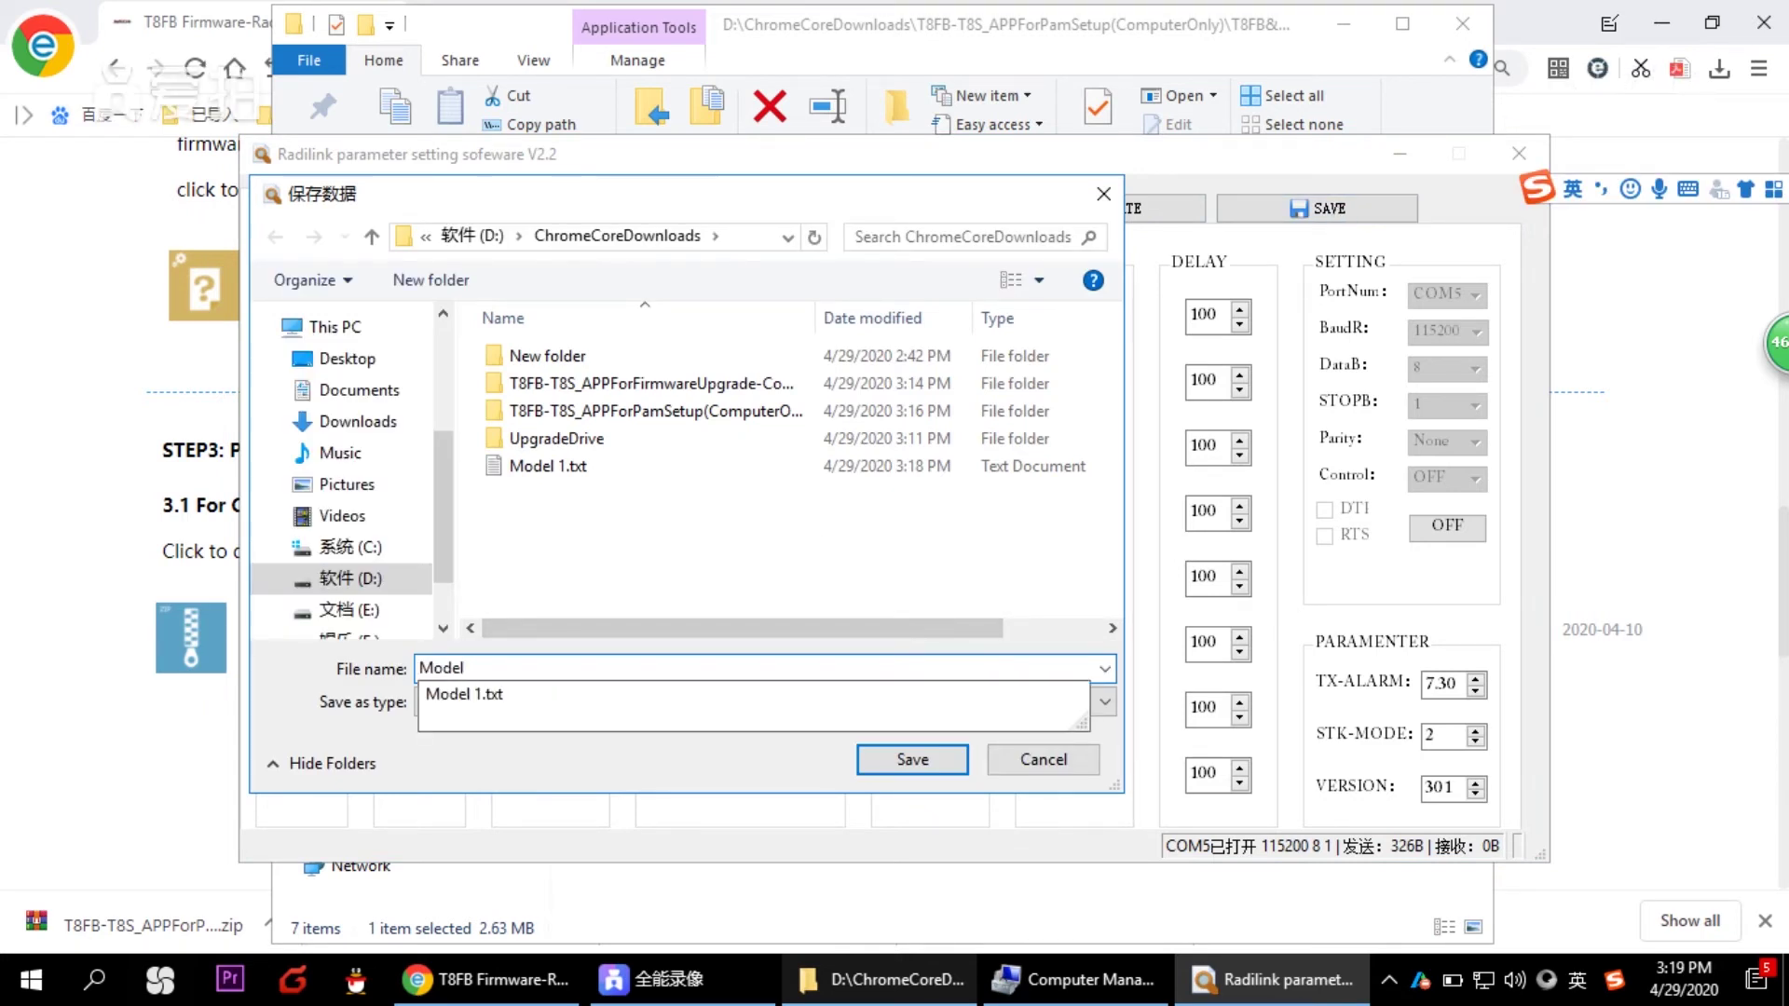
pyautogui.write(' 2')
pyautogui.click(900, 761)
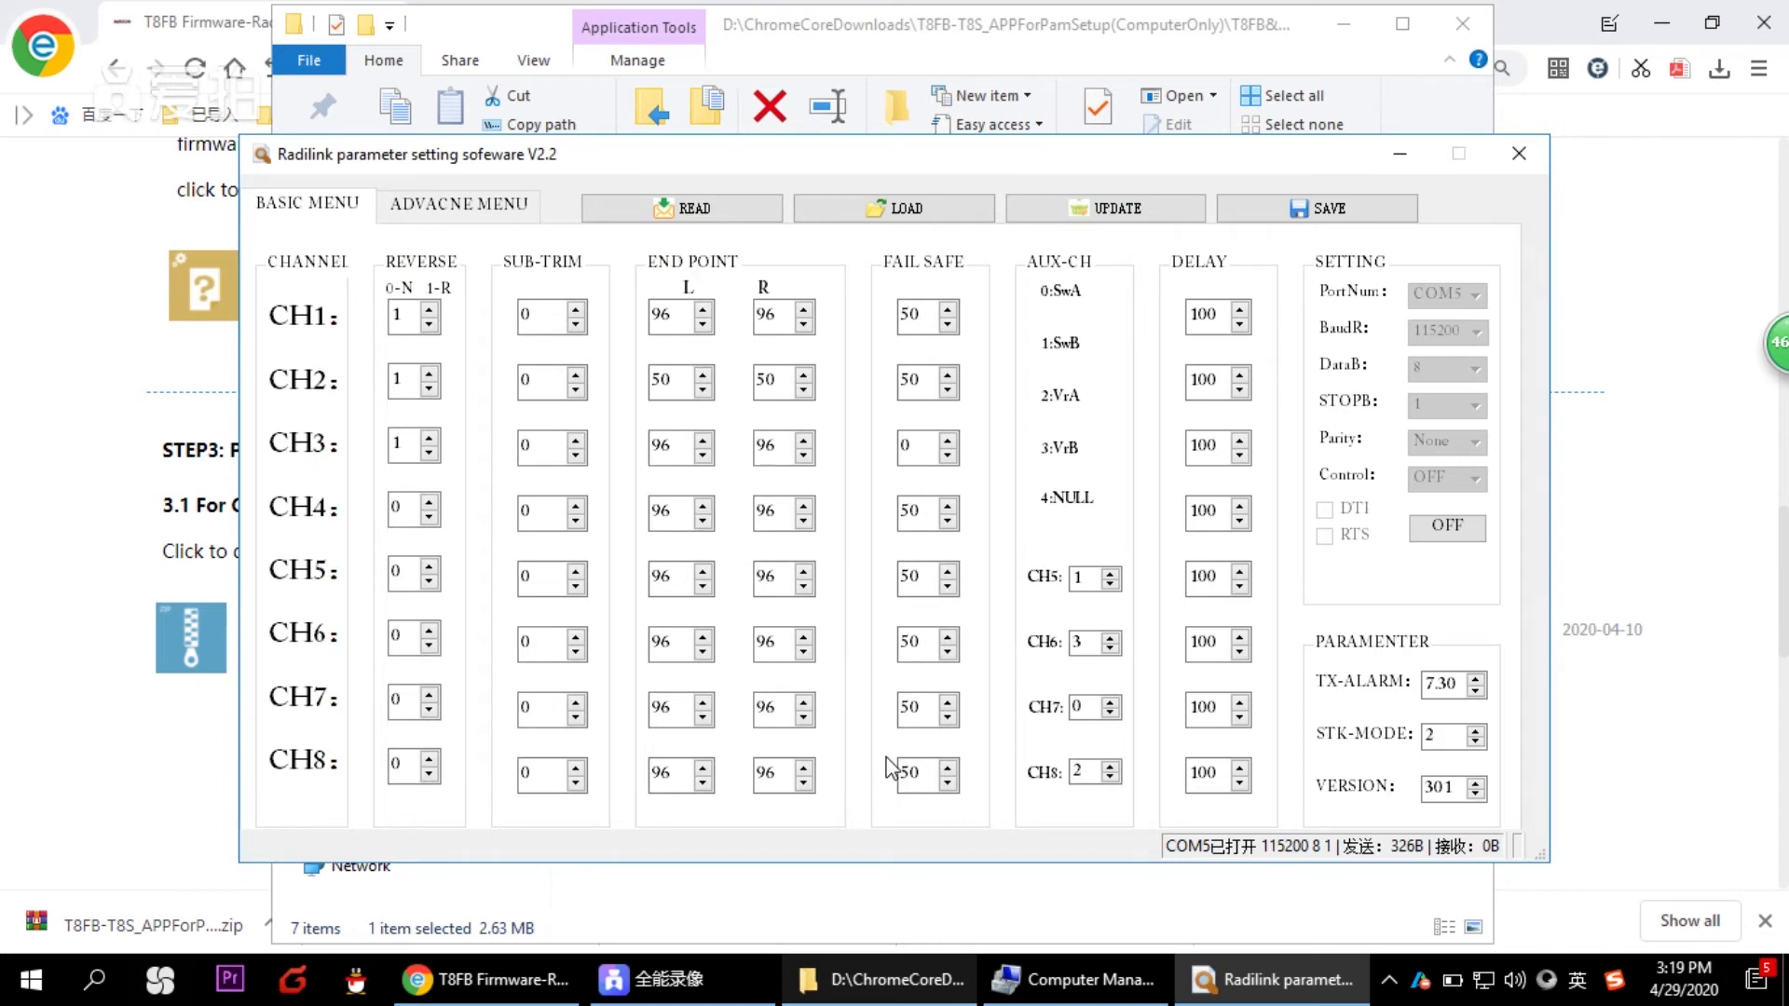
# - Send the parameters to the transmitter, then close and reopen the COM5 connection
pyautogui.click(1144, 210)
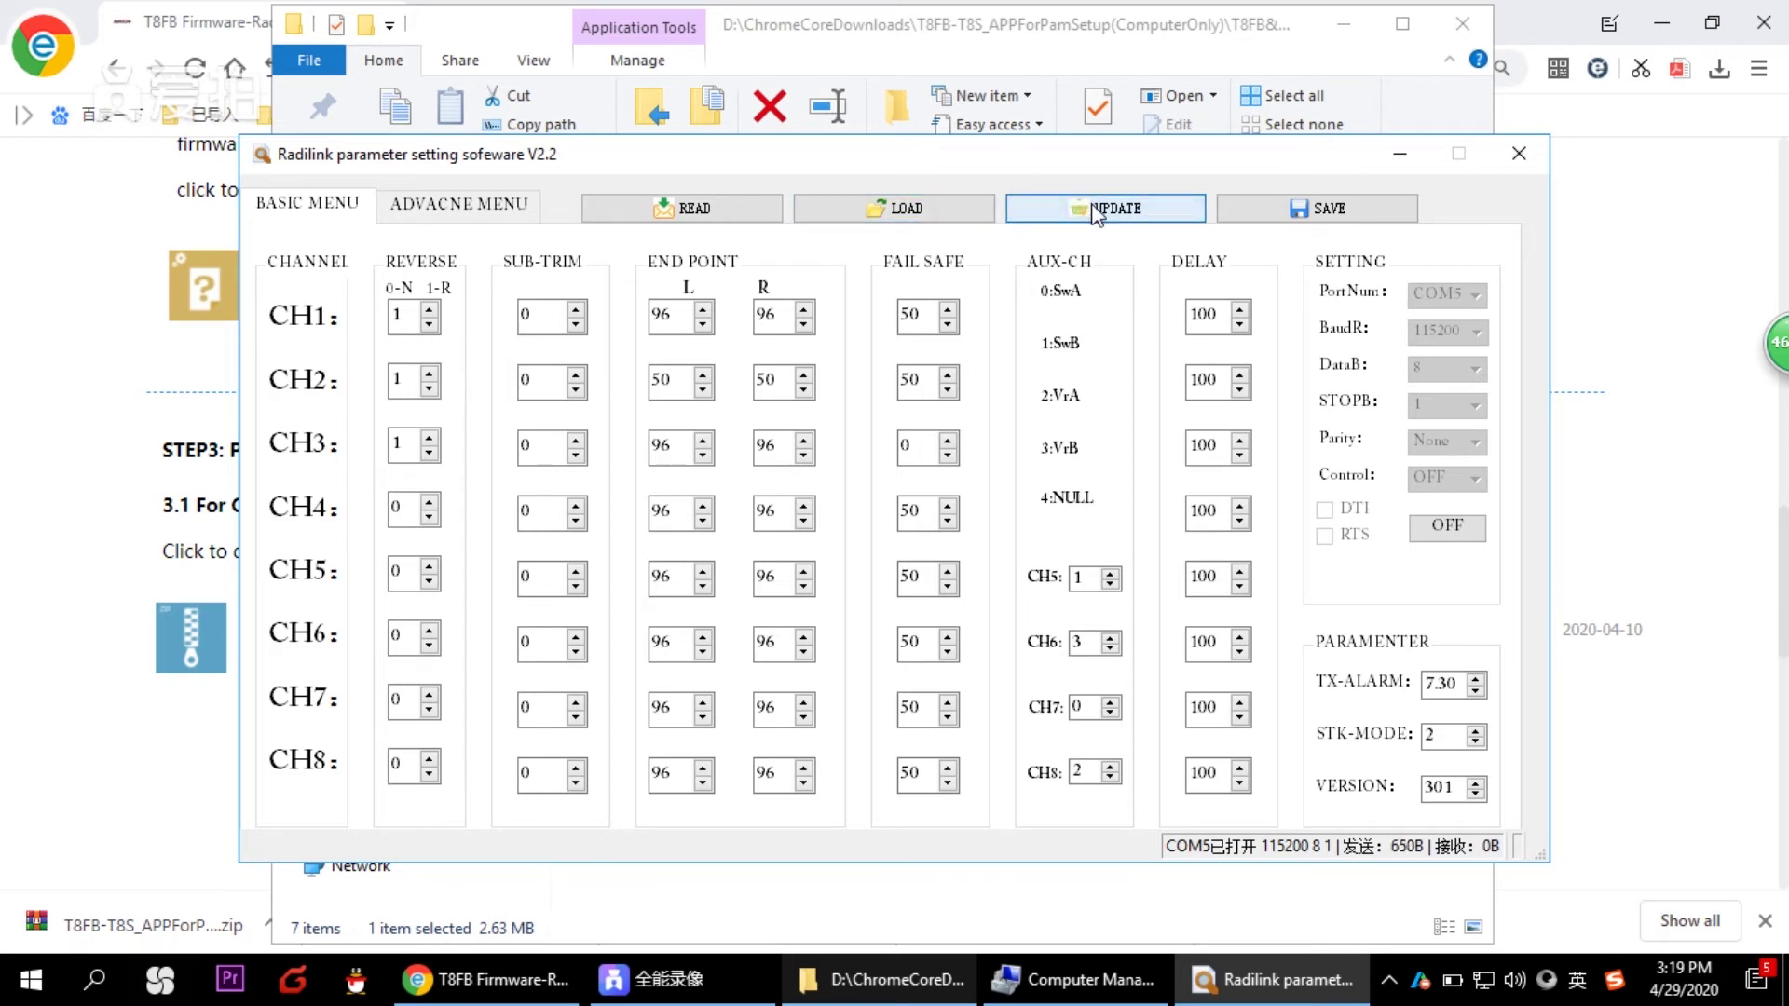
pyautogui.click(1455, 532)
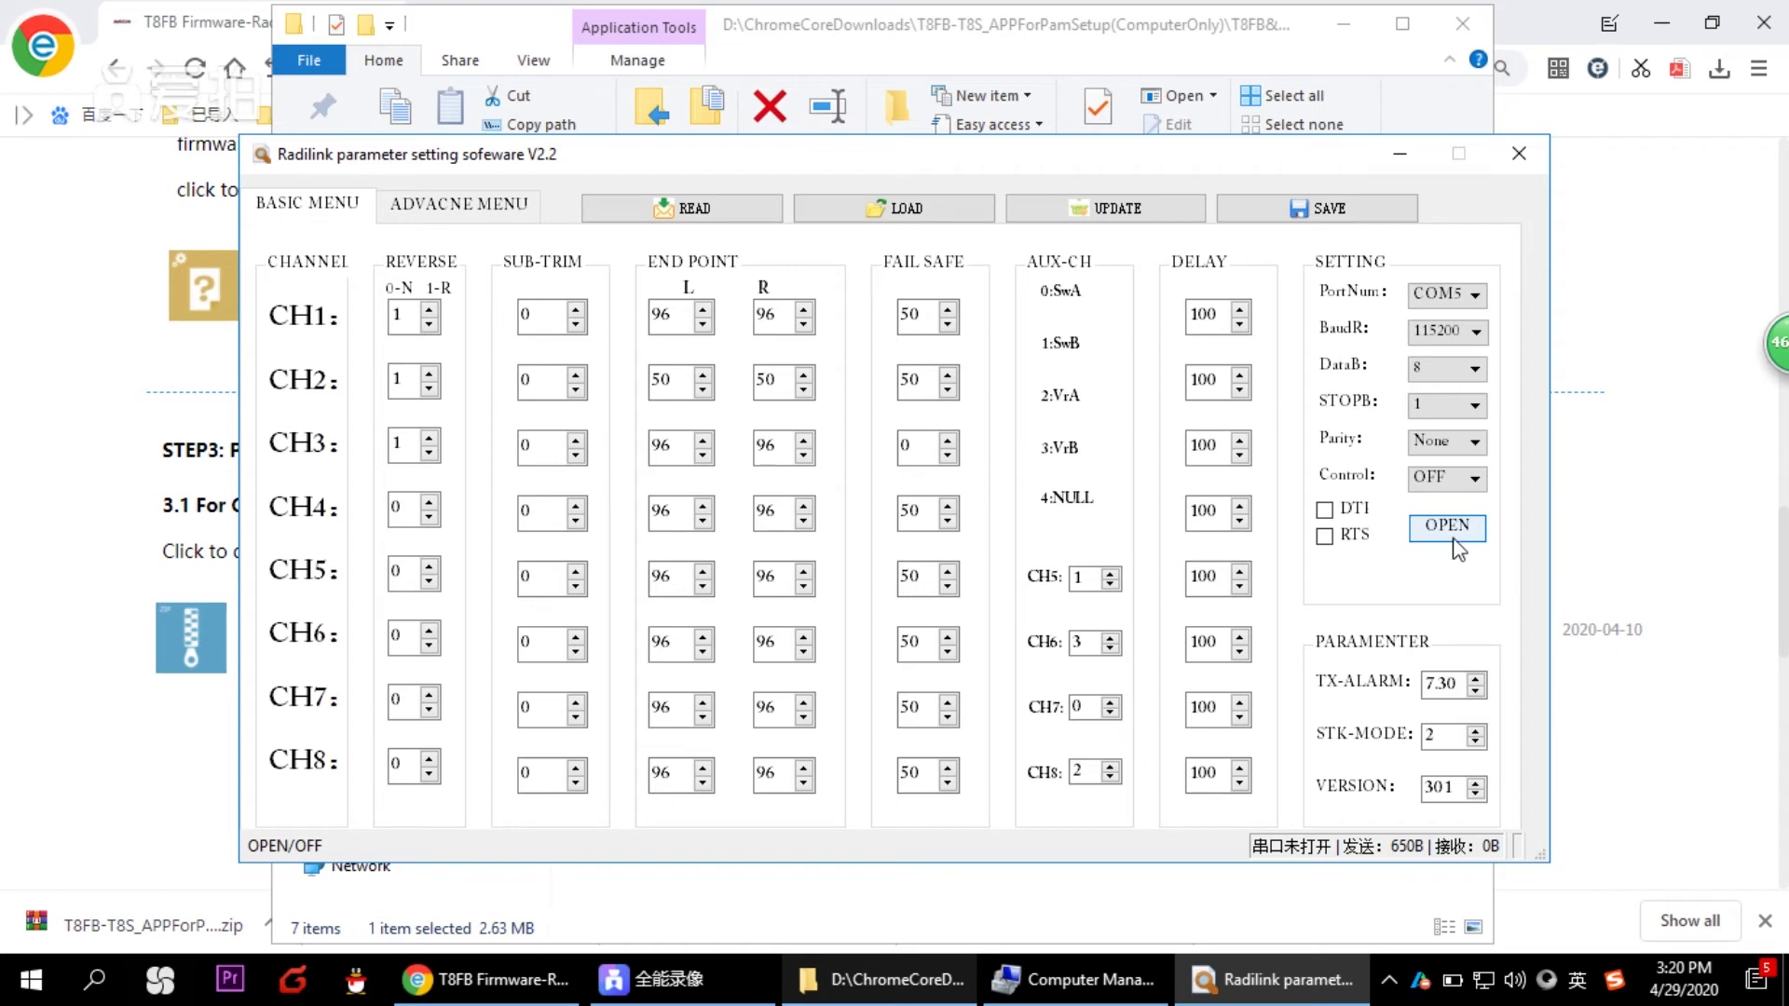
pyautogui.click(1454, 536)
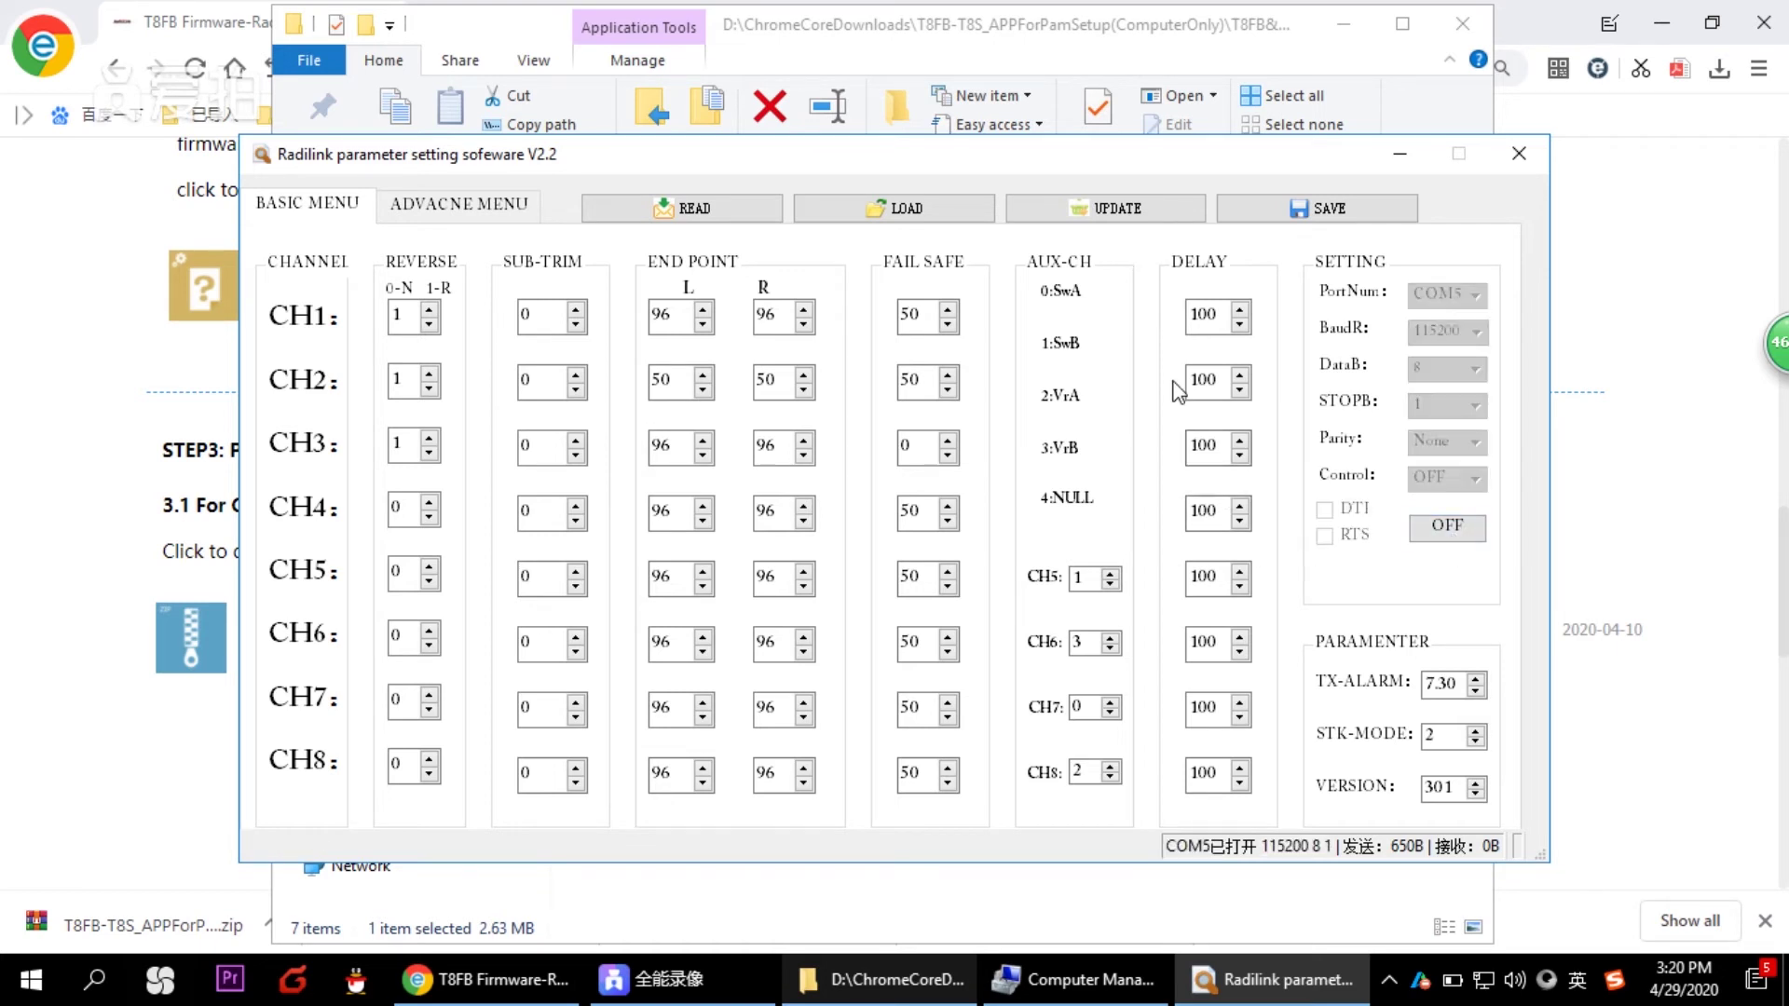
# - Load the saved parameter file Model 1.txt
pyautogui.click(850, 211)
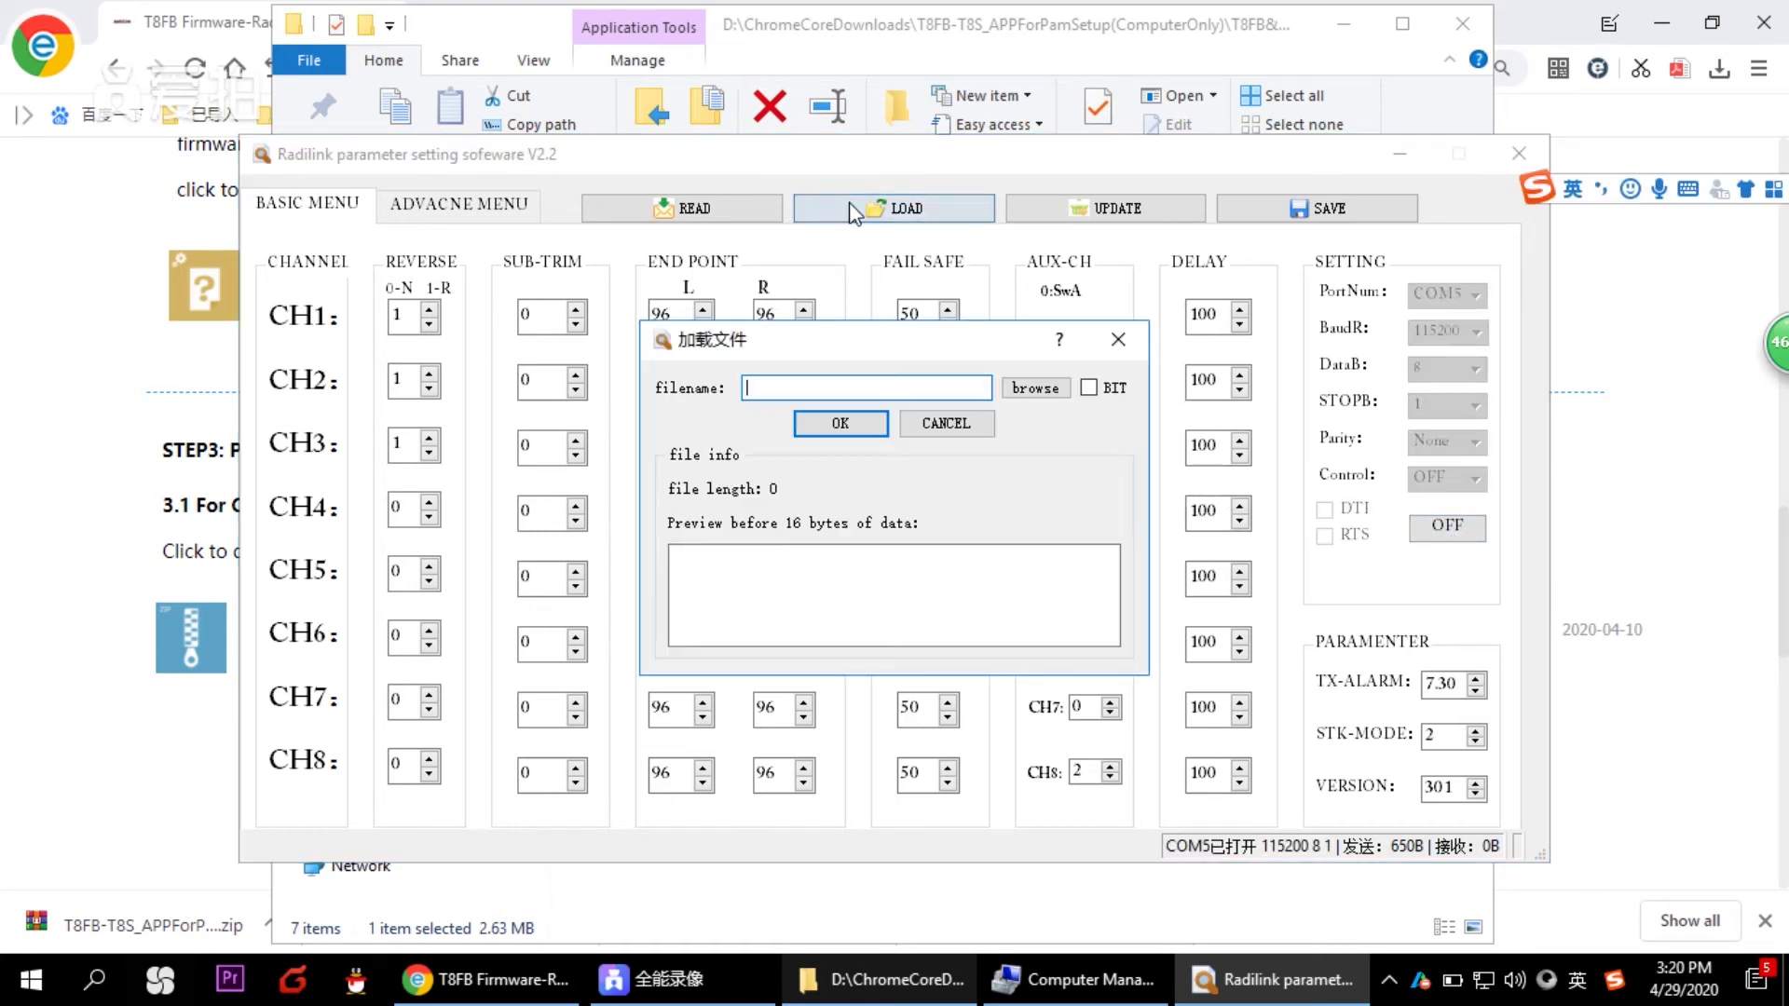
pyautogui.click(1035, 388)
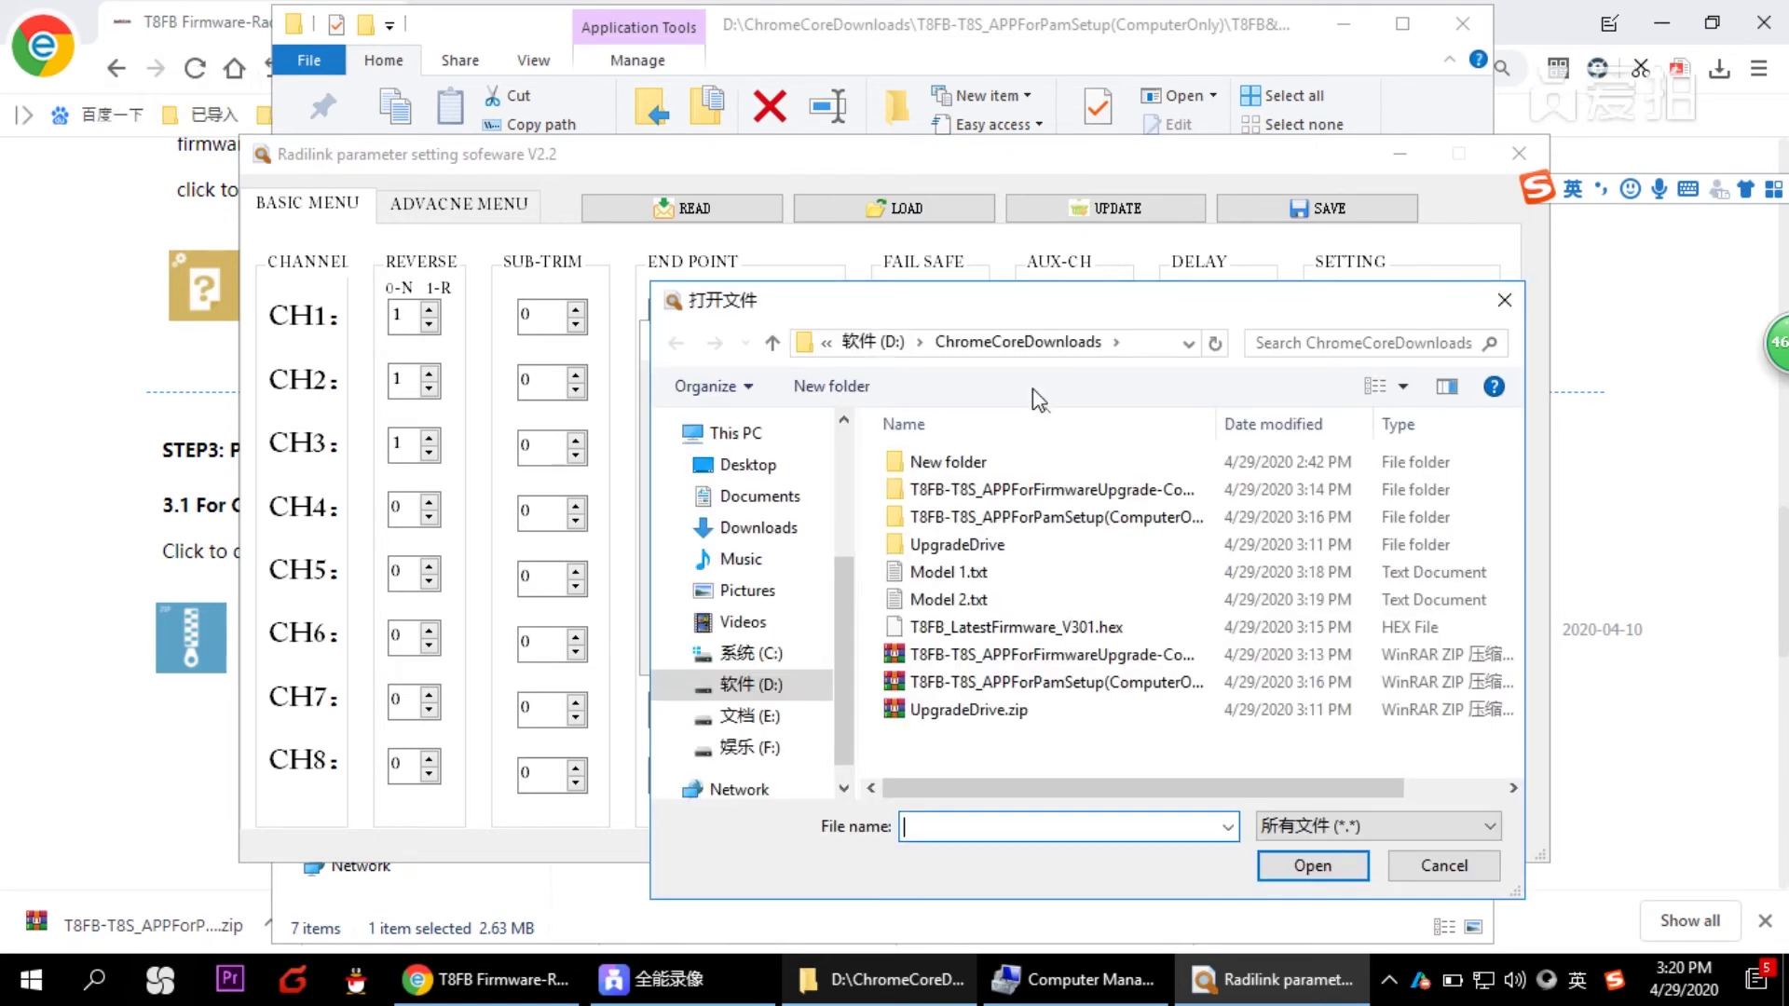
pyautogui.click(964, 574)
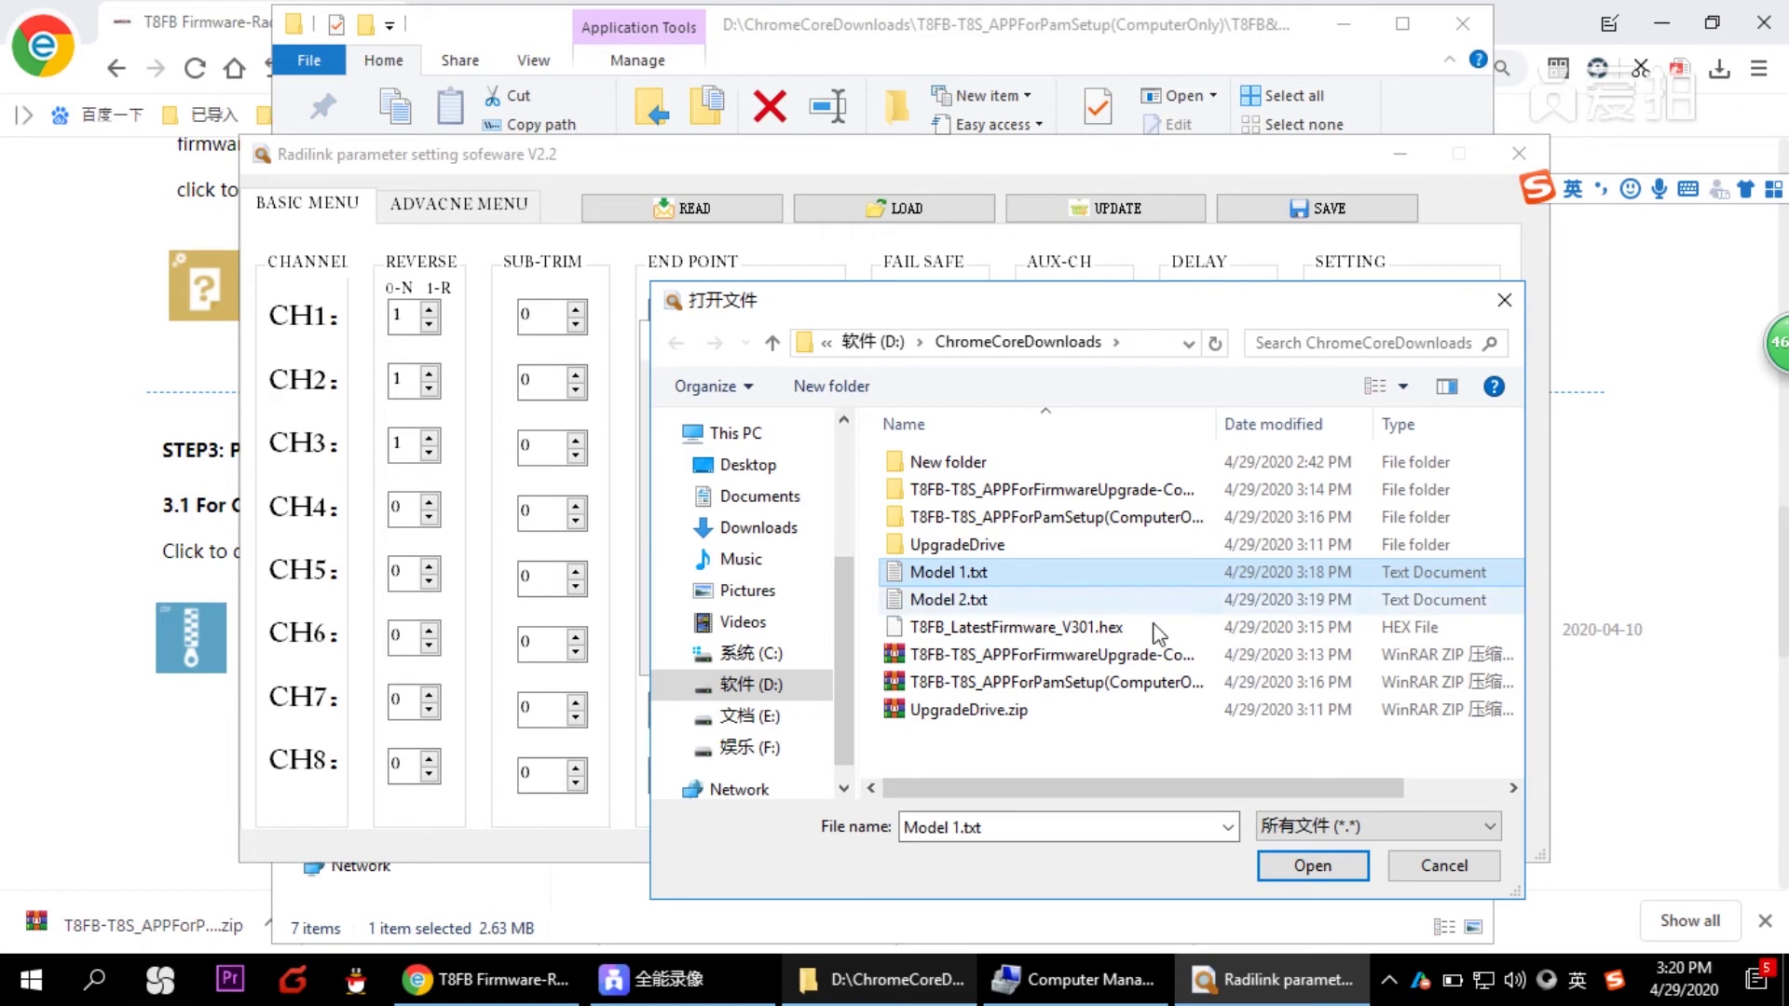
pyautogui.click(1313, 865)
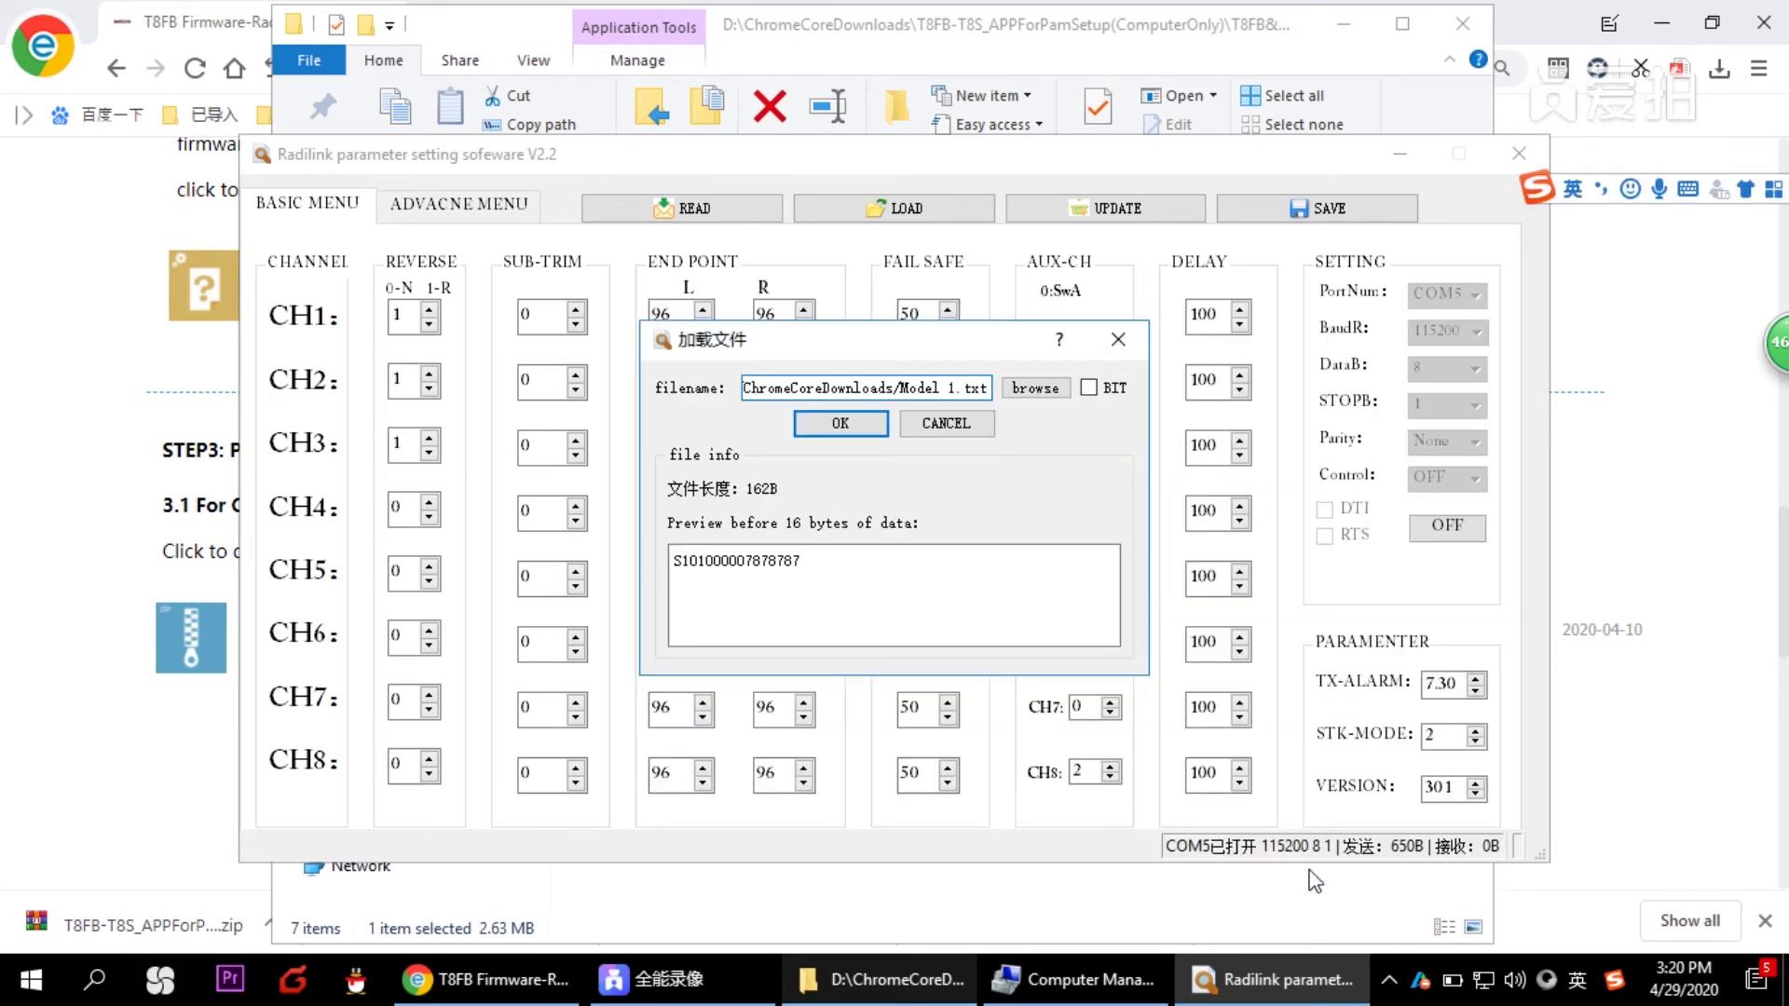
pyautogui.click(820, 421)
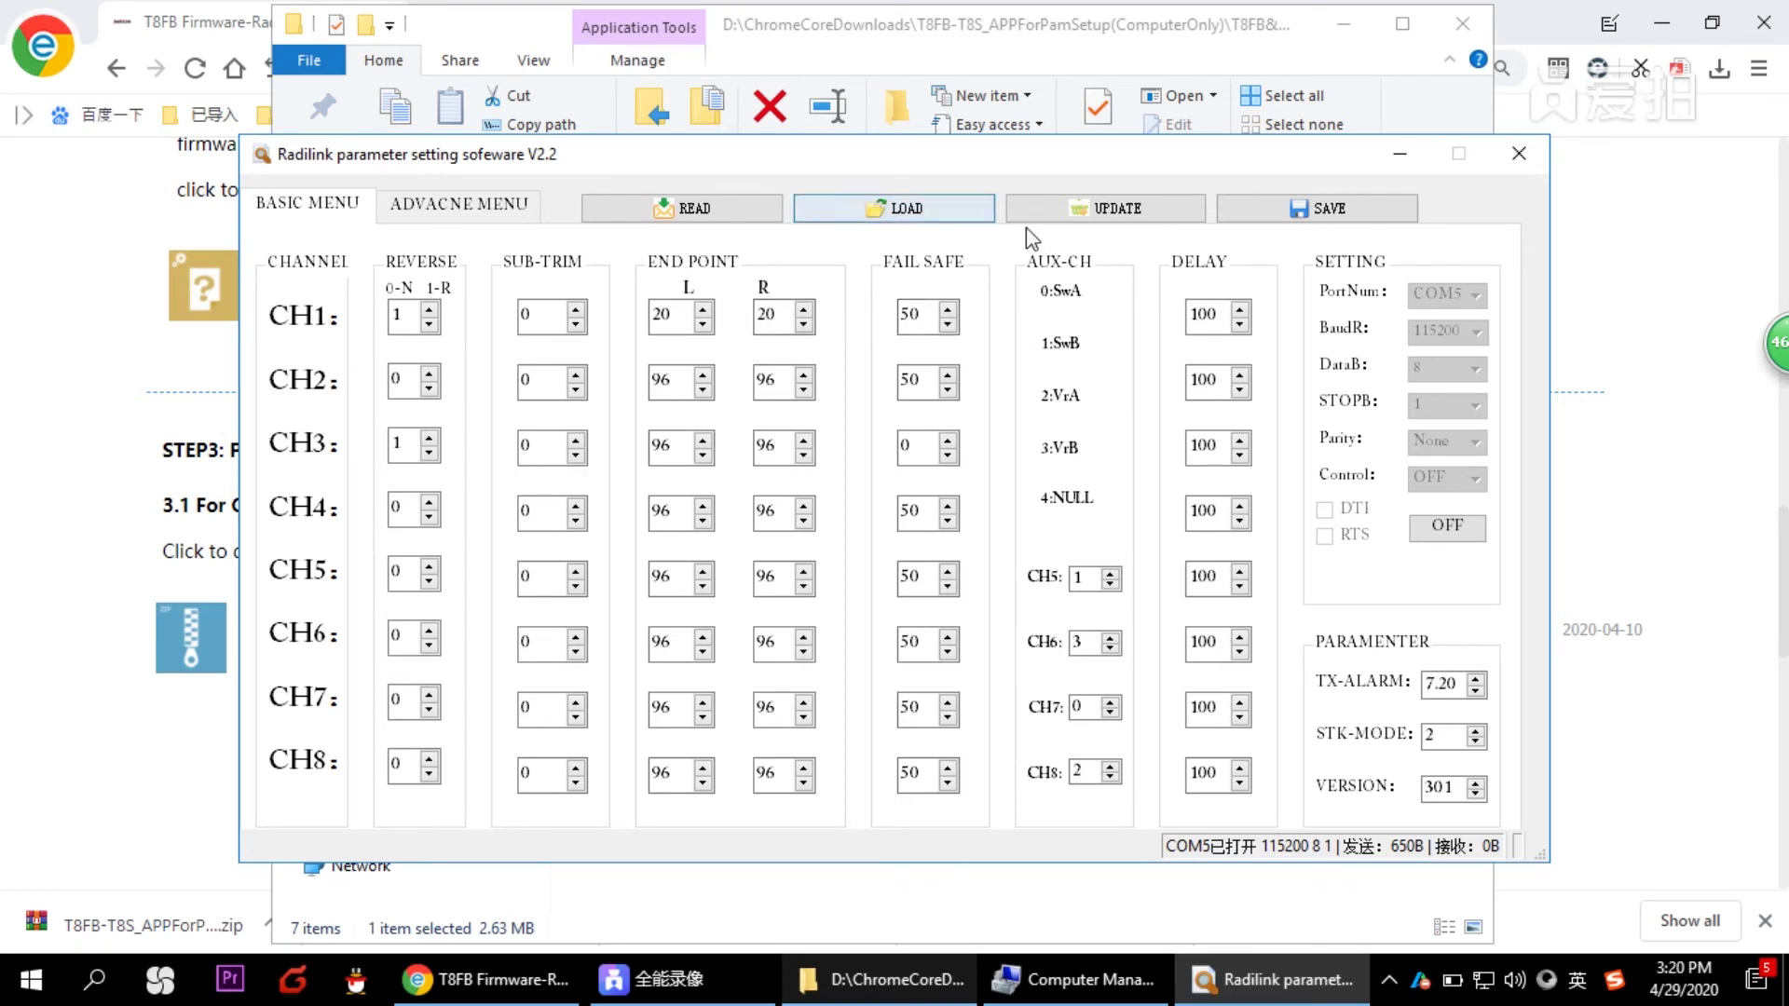
# - Write the loaded Model 1 settings to the transmitter and close the software
pyautogui.click(1102, 218)
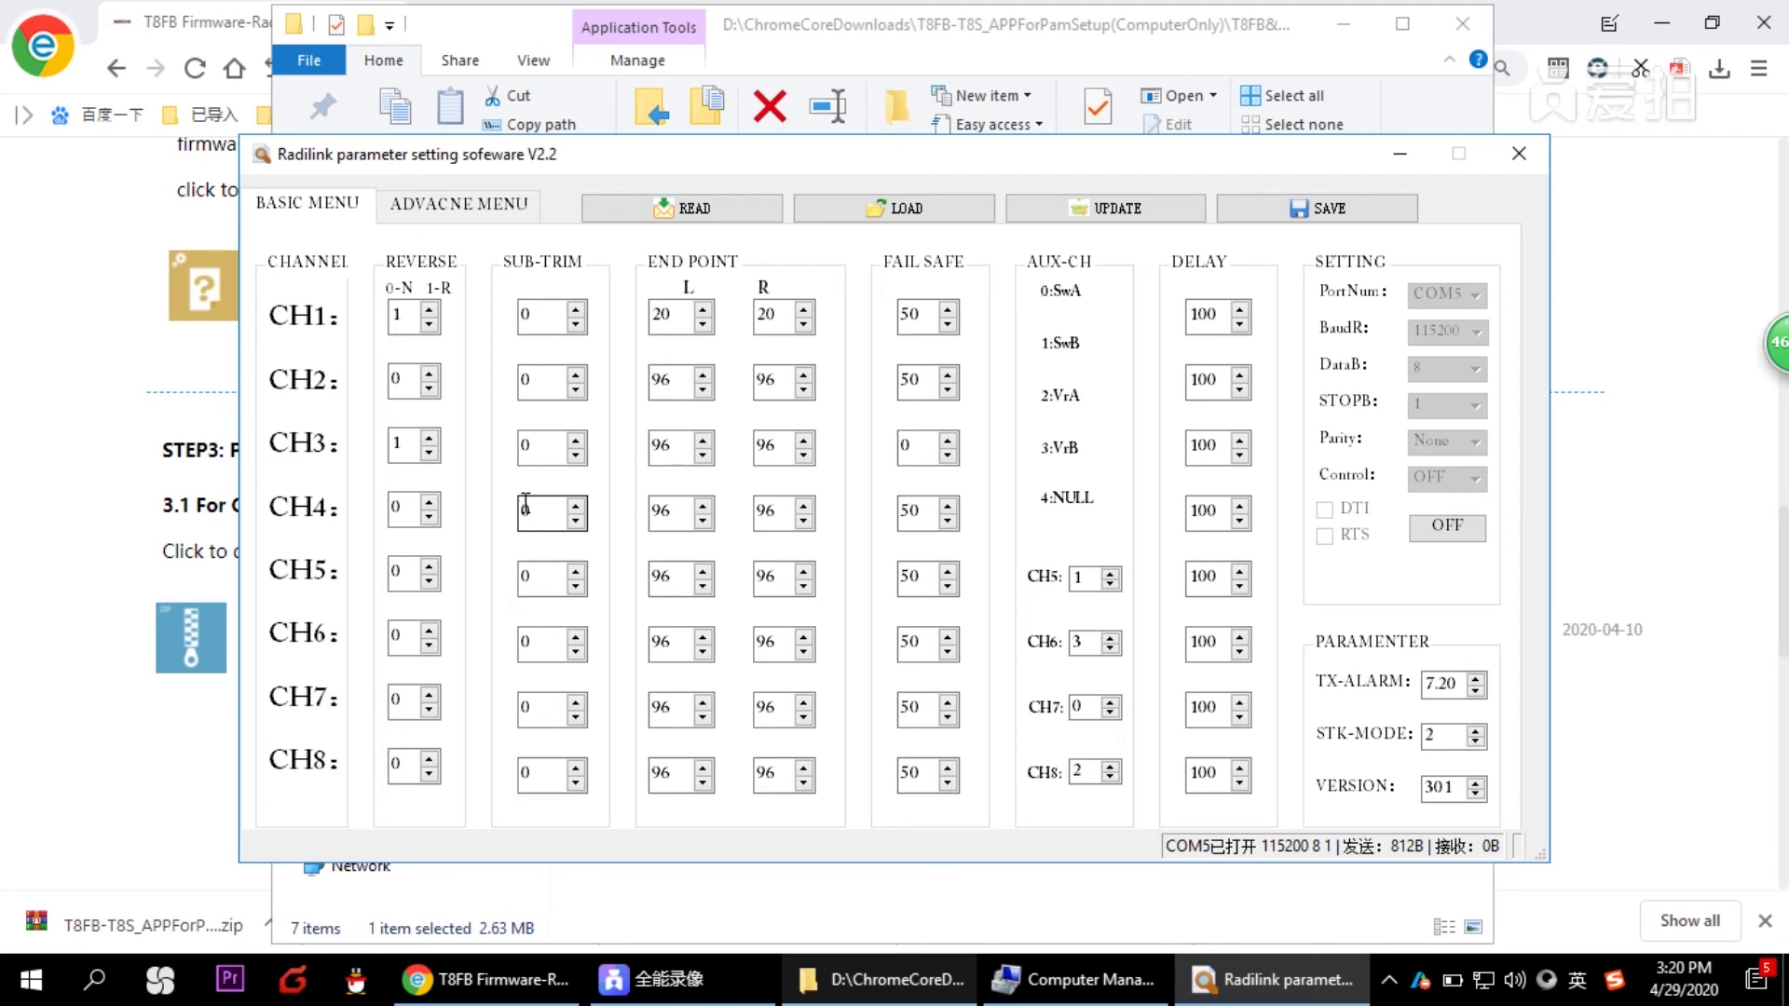
pyautogui.click(542, 314)
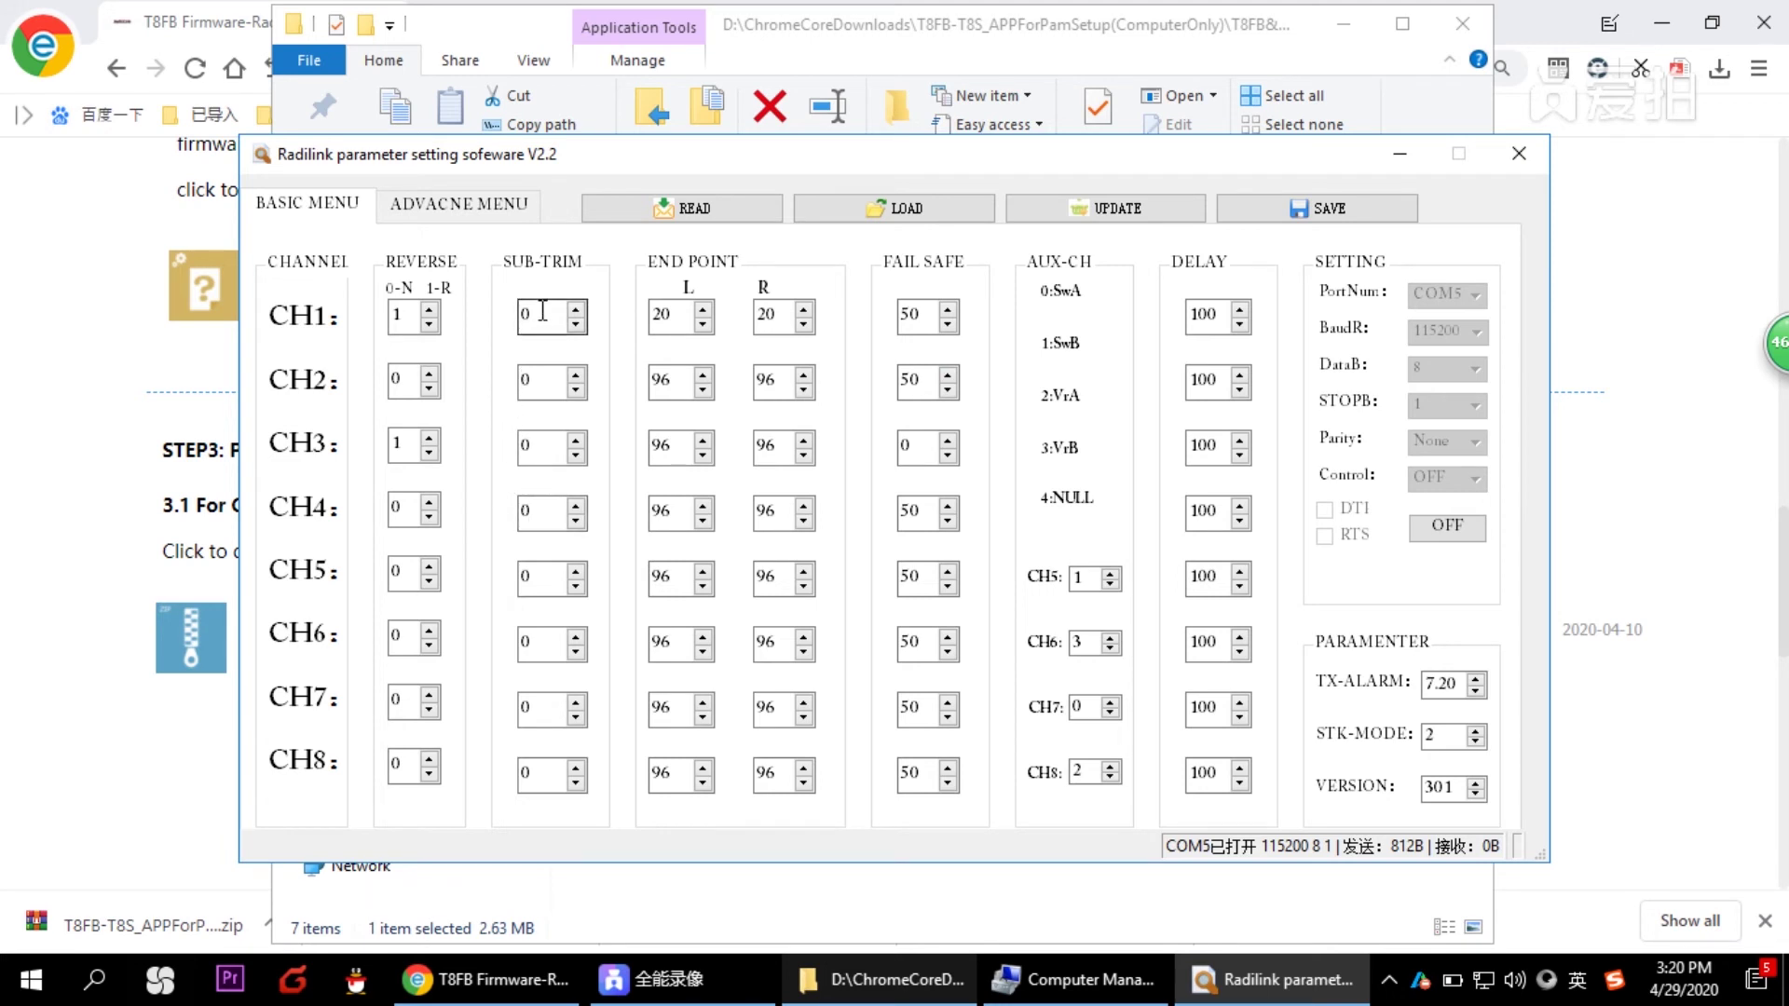
pyautogui.click(1510, 158)
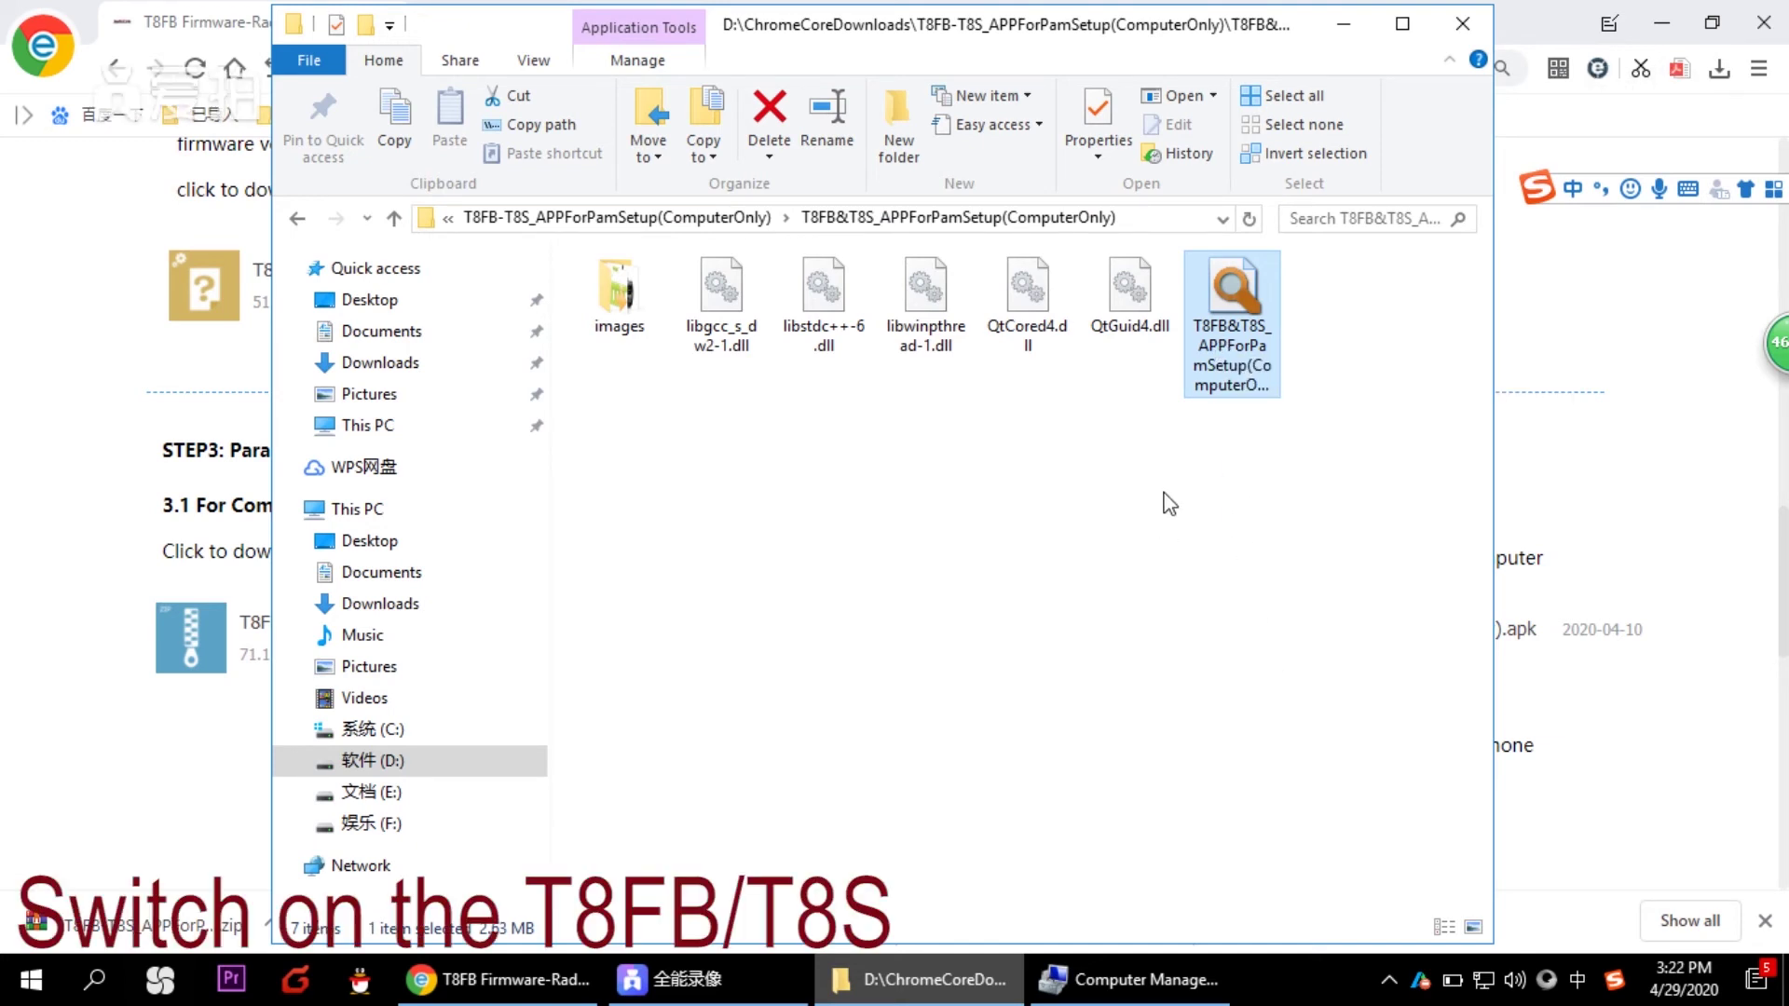
# - Relaunch T8FB&T8S_APPForPamSetup from File Explorer to get its default values
pyautogui.doubleClick(1233, 357)
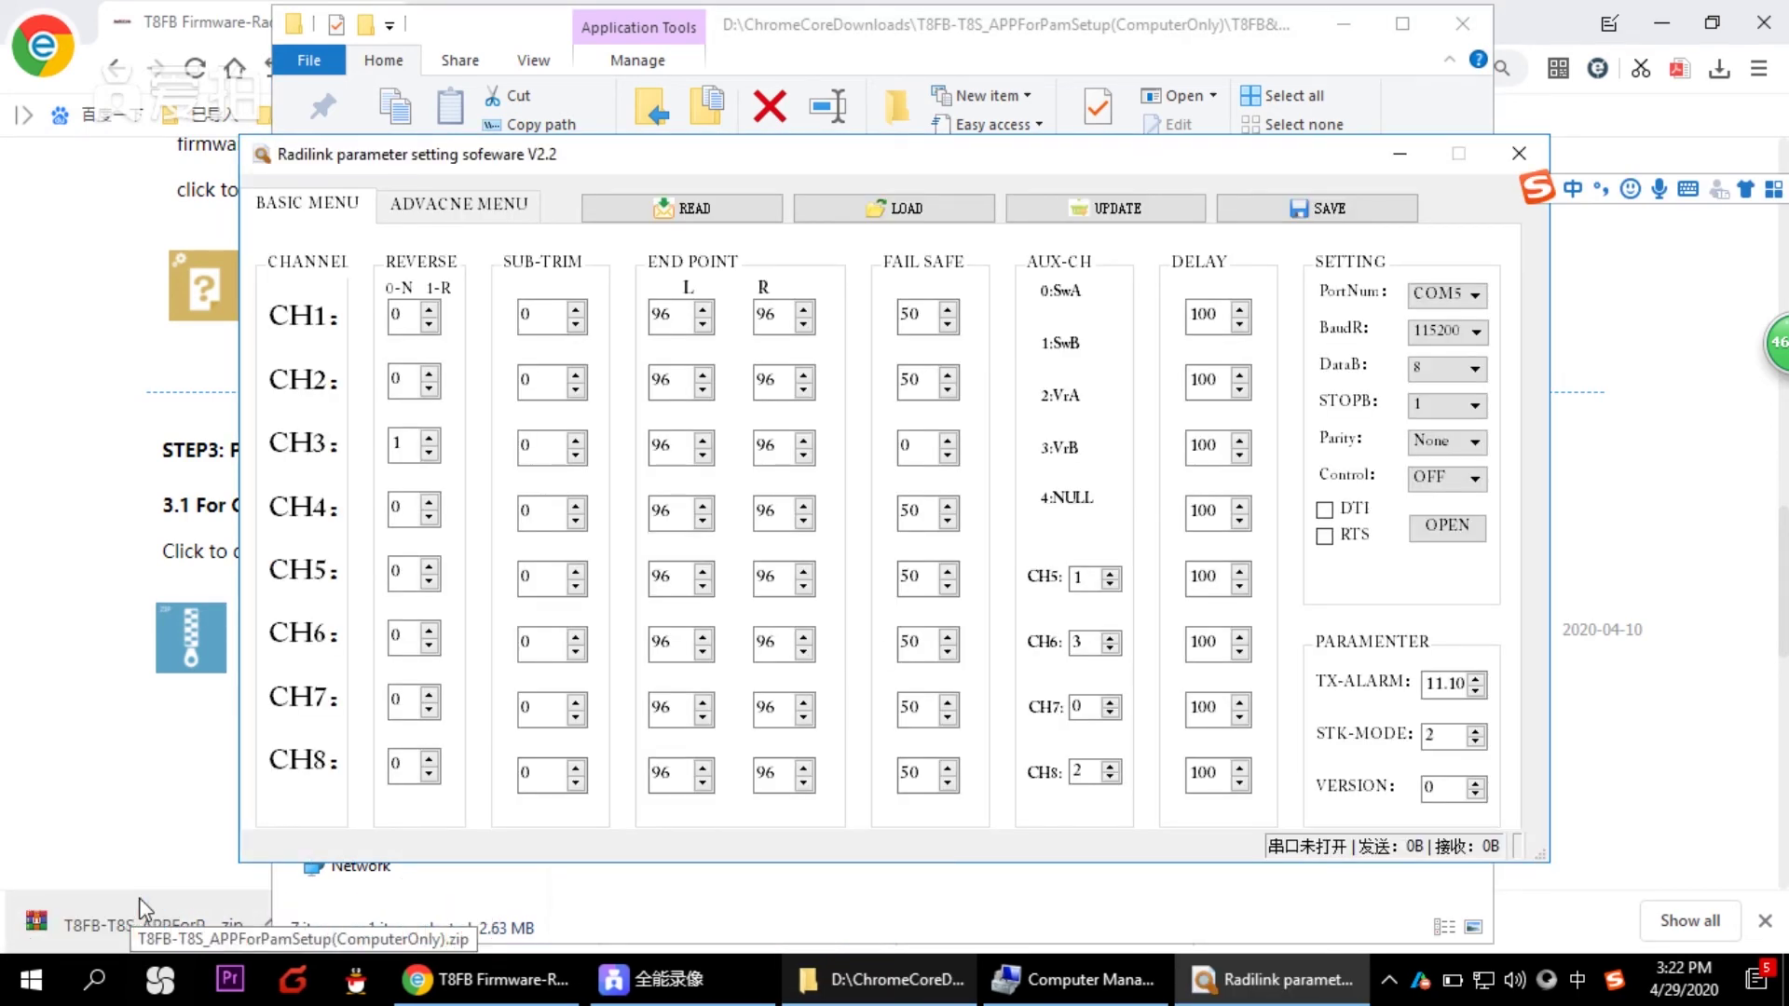
# - Open COM5 and send the default values, with TX-ALARM 11.10, to the transmitter
pyautogui.click(1436, 533)
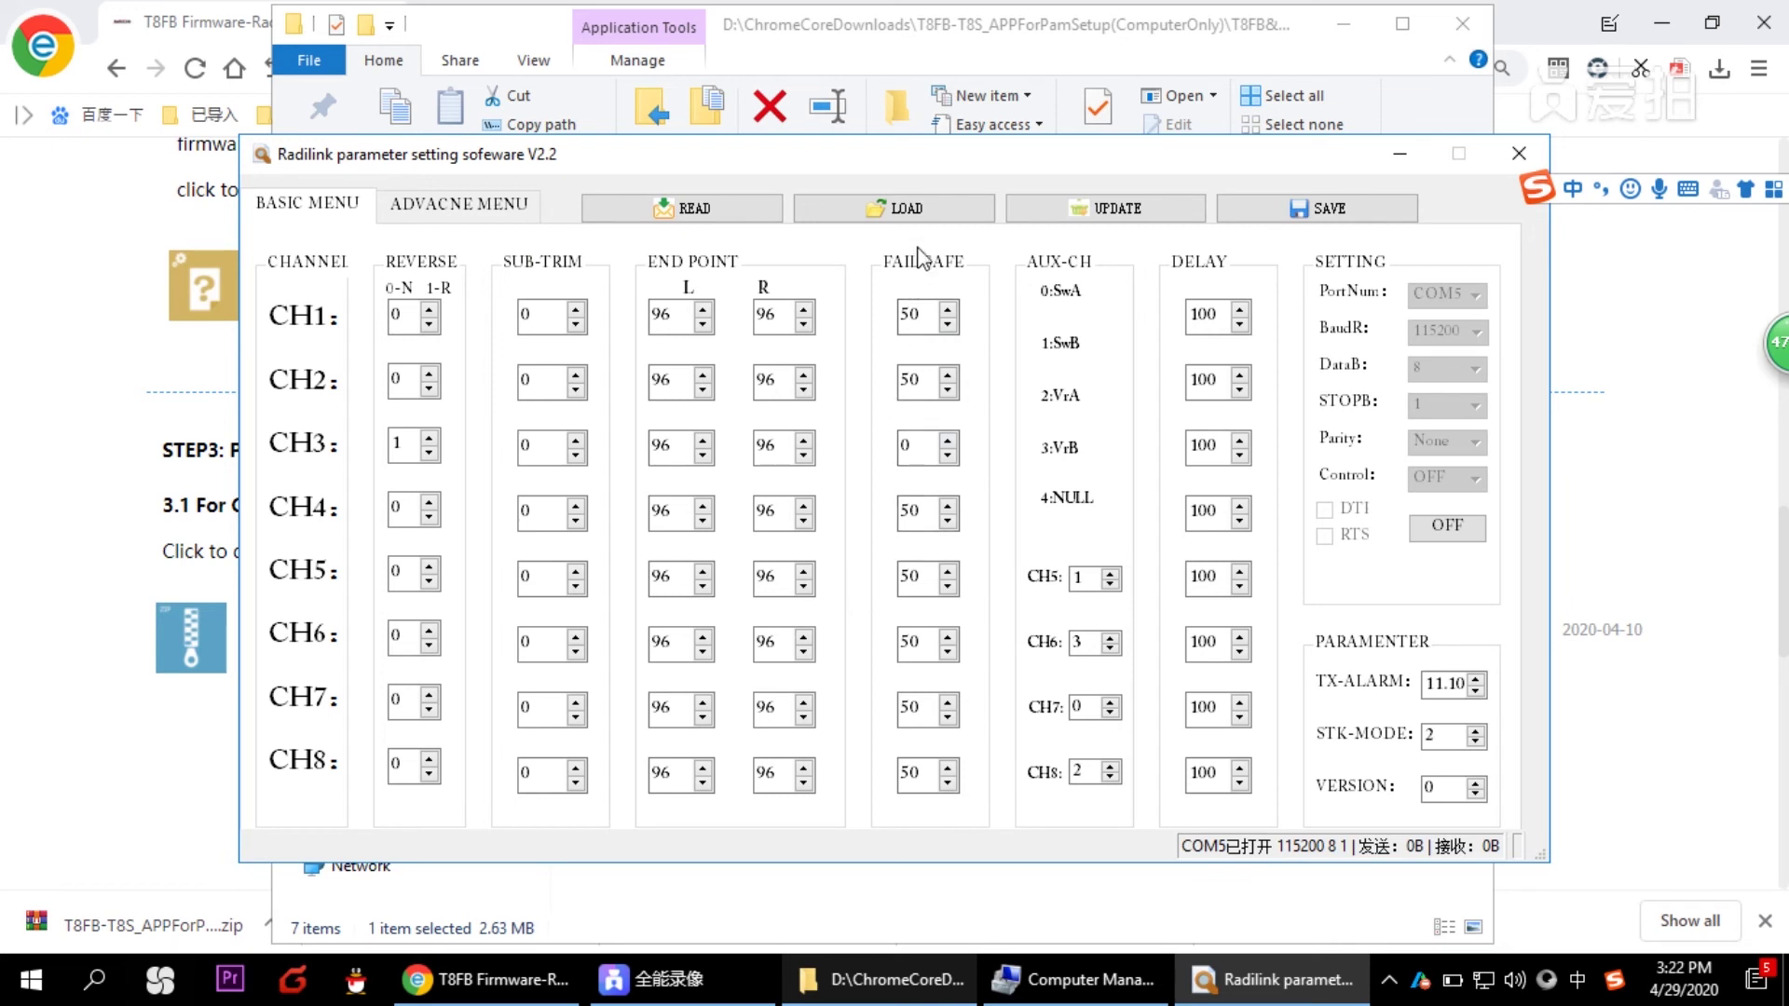
pyautogui.click(1135, 216)
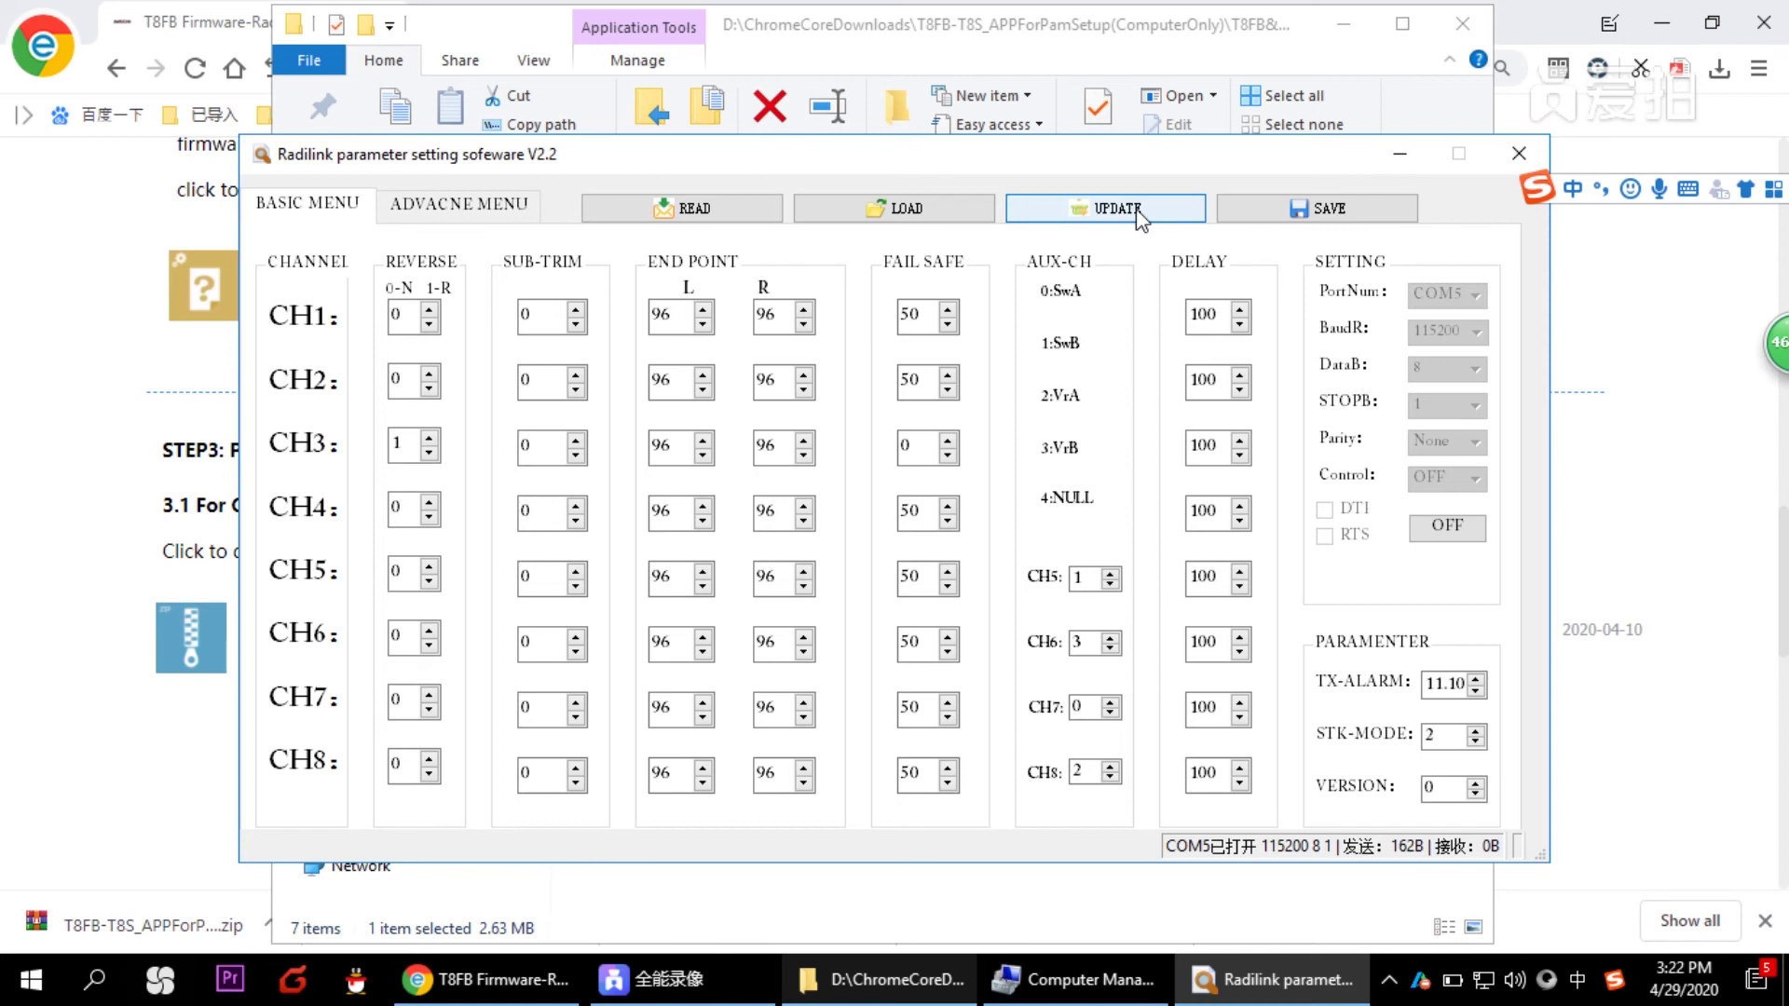
pyautogui.click(1137, 217)
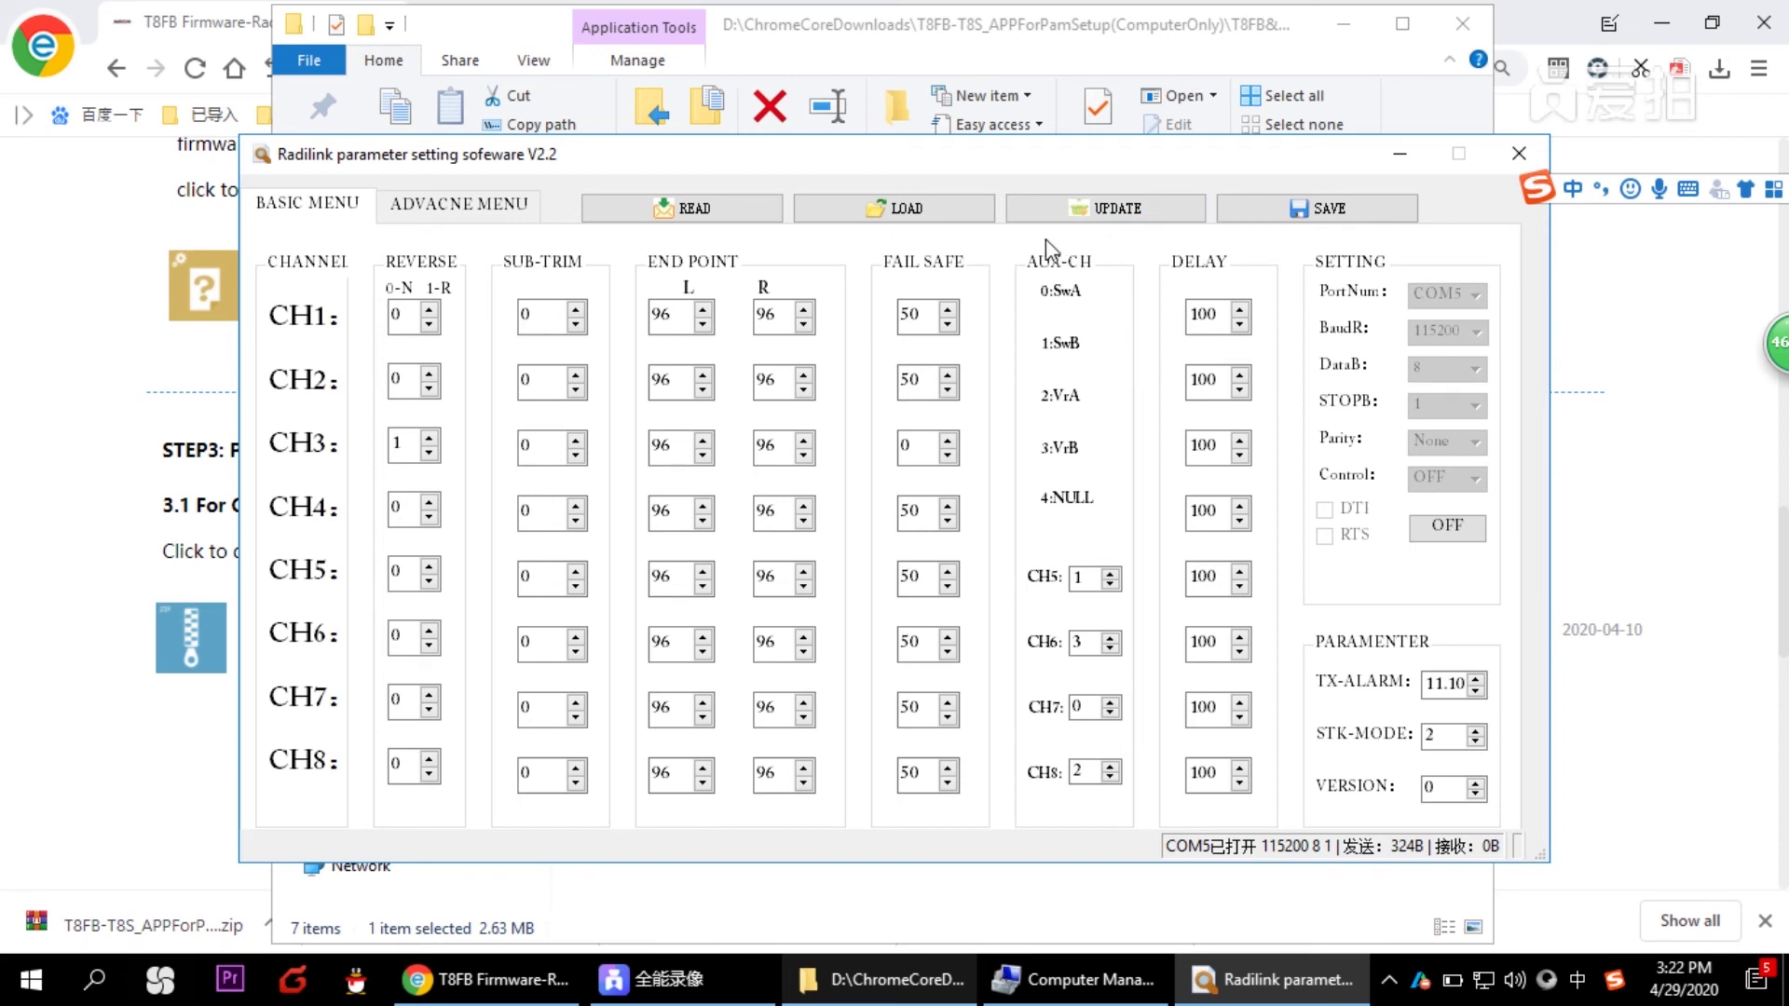
# - Load Model 1.txt again, restoring CH1 end points 20/20 and TX-ALARM 7.20
pyautogui.click(939, 216)
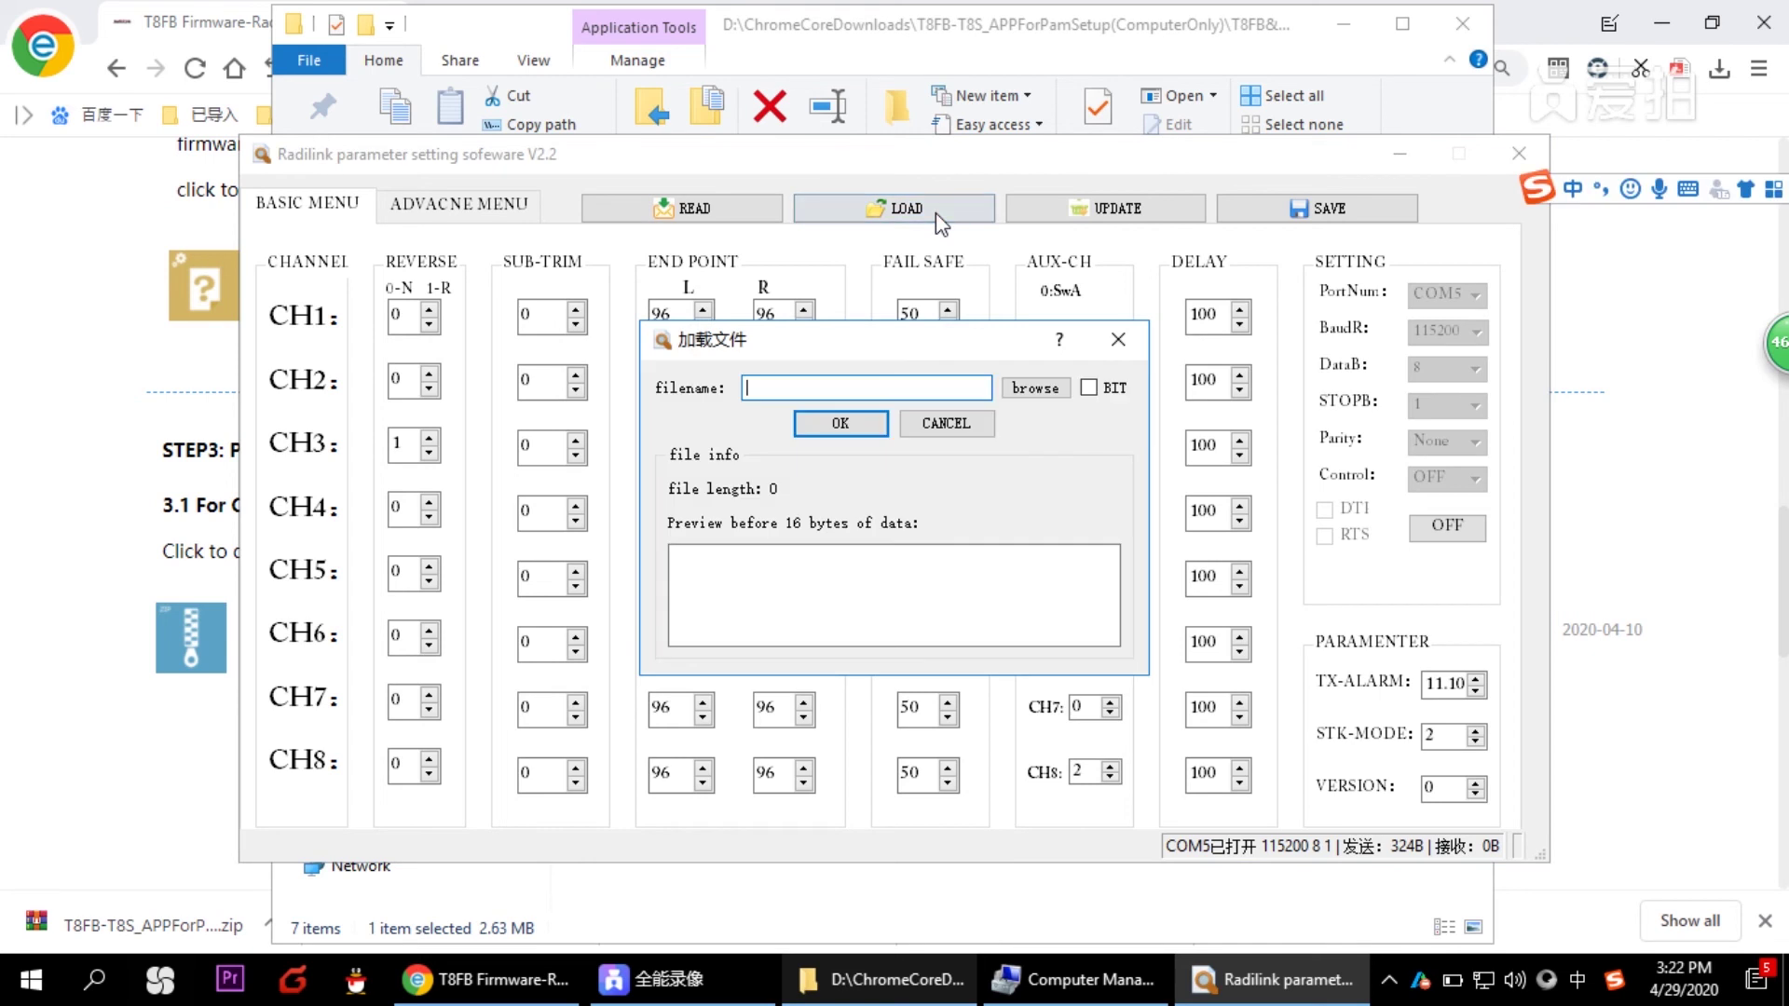
pyautogui.click(1012, 395)
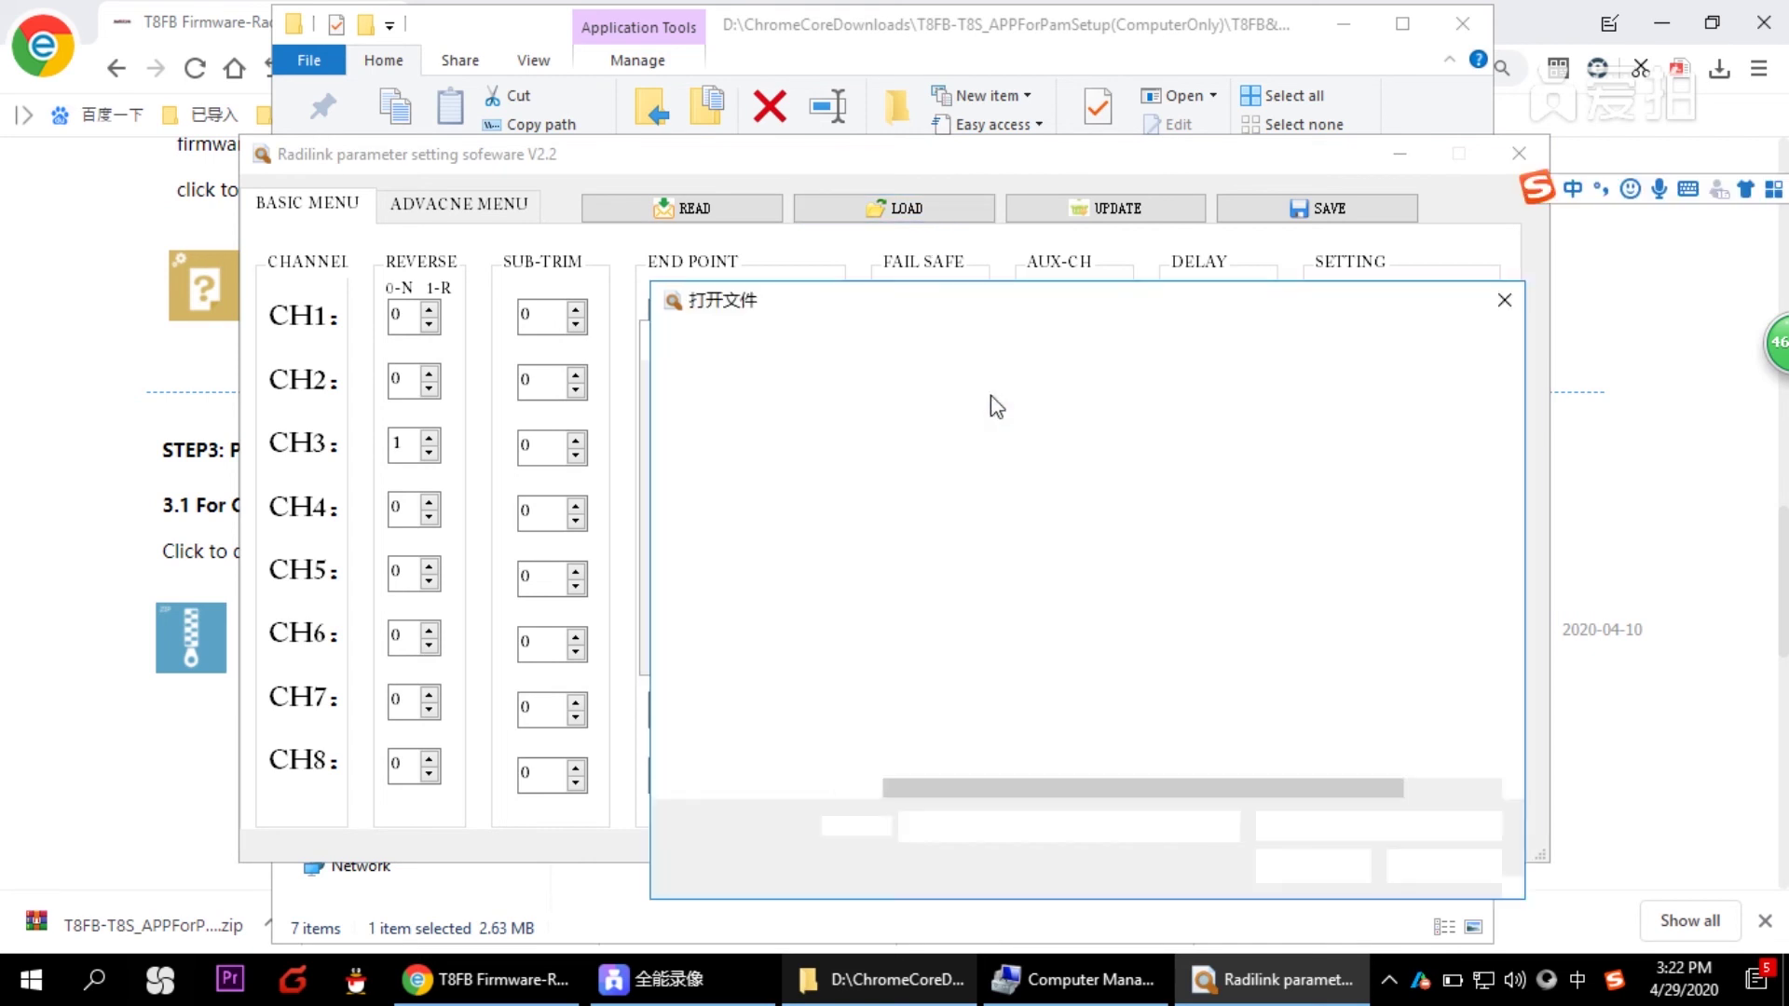
pyautogui.click(909, 578)
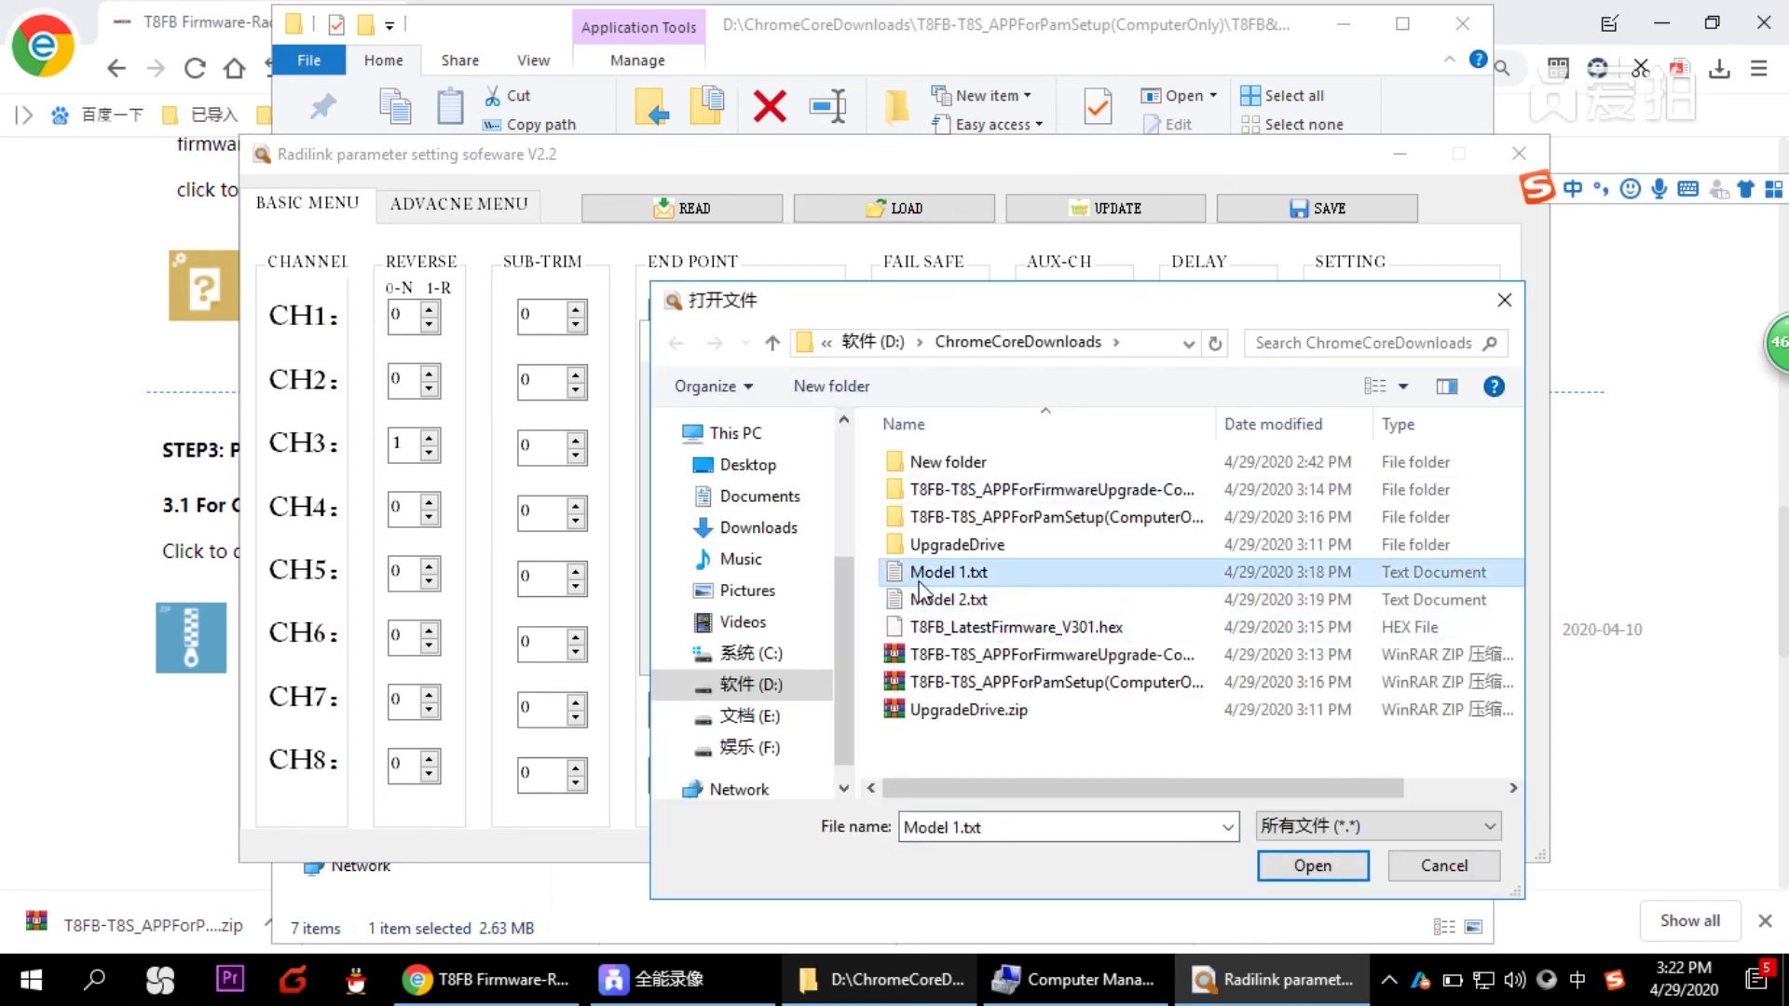
pyautogui.click(1263, 874)
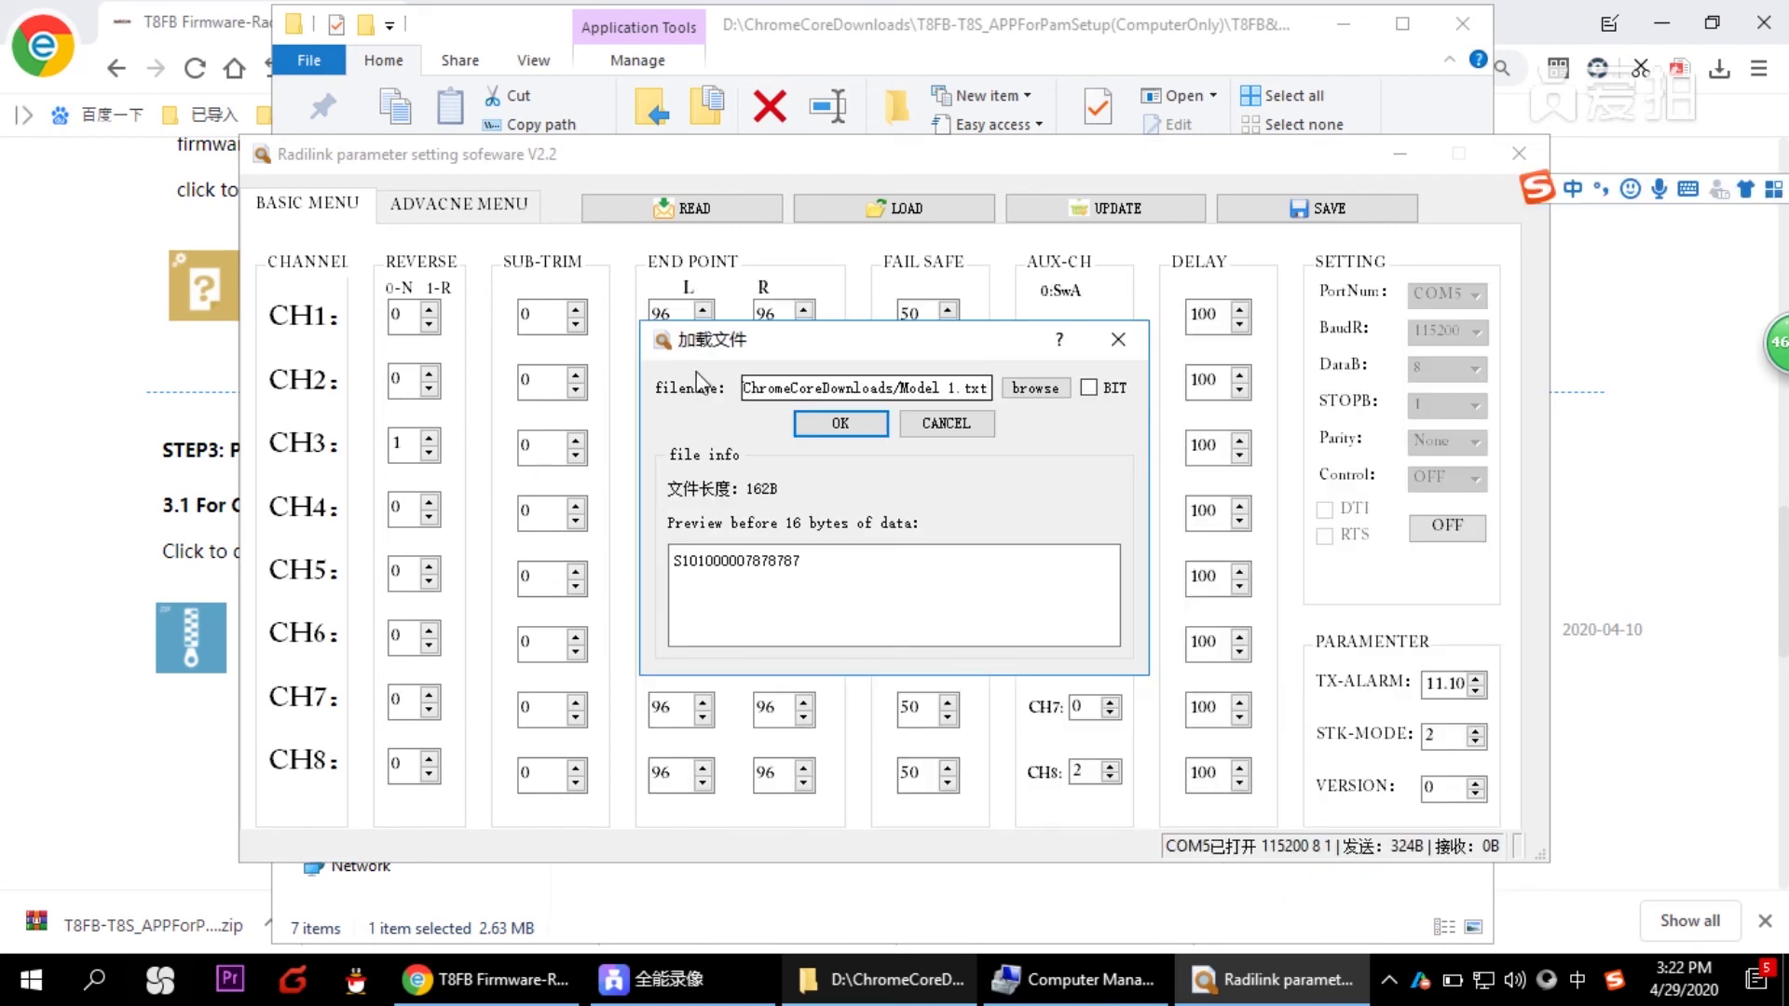
pyautogui.click(820, 423)
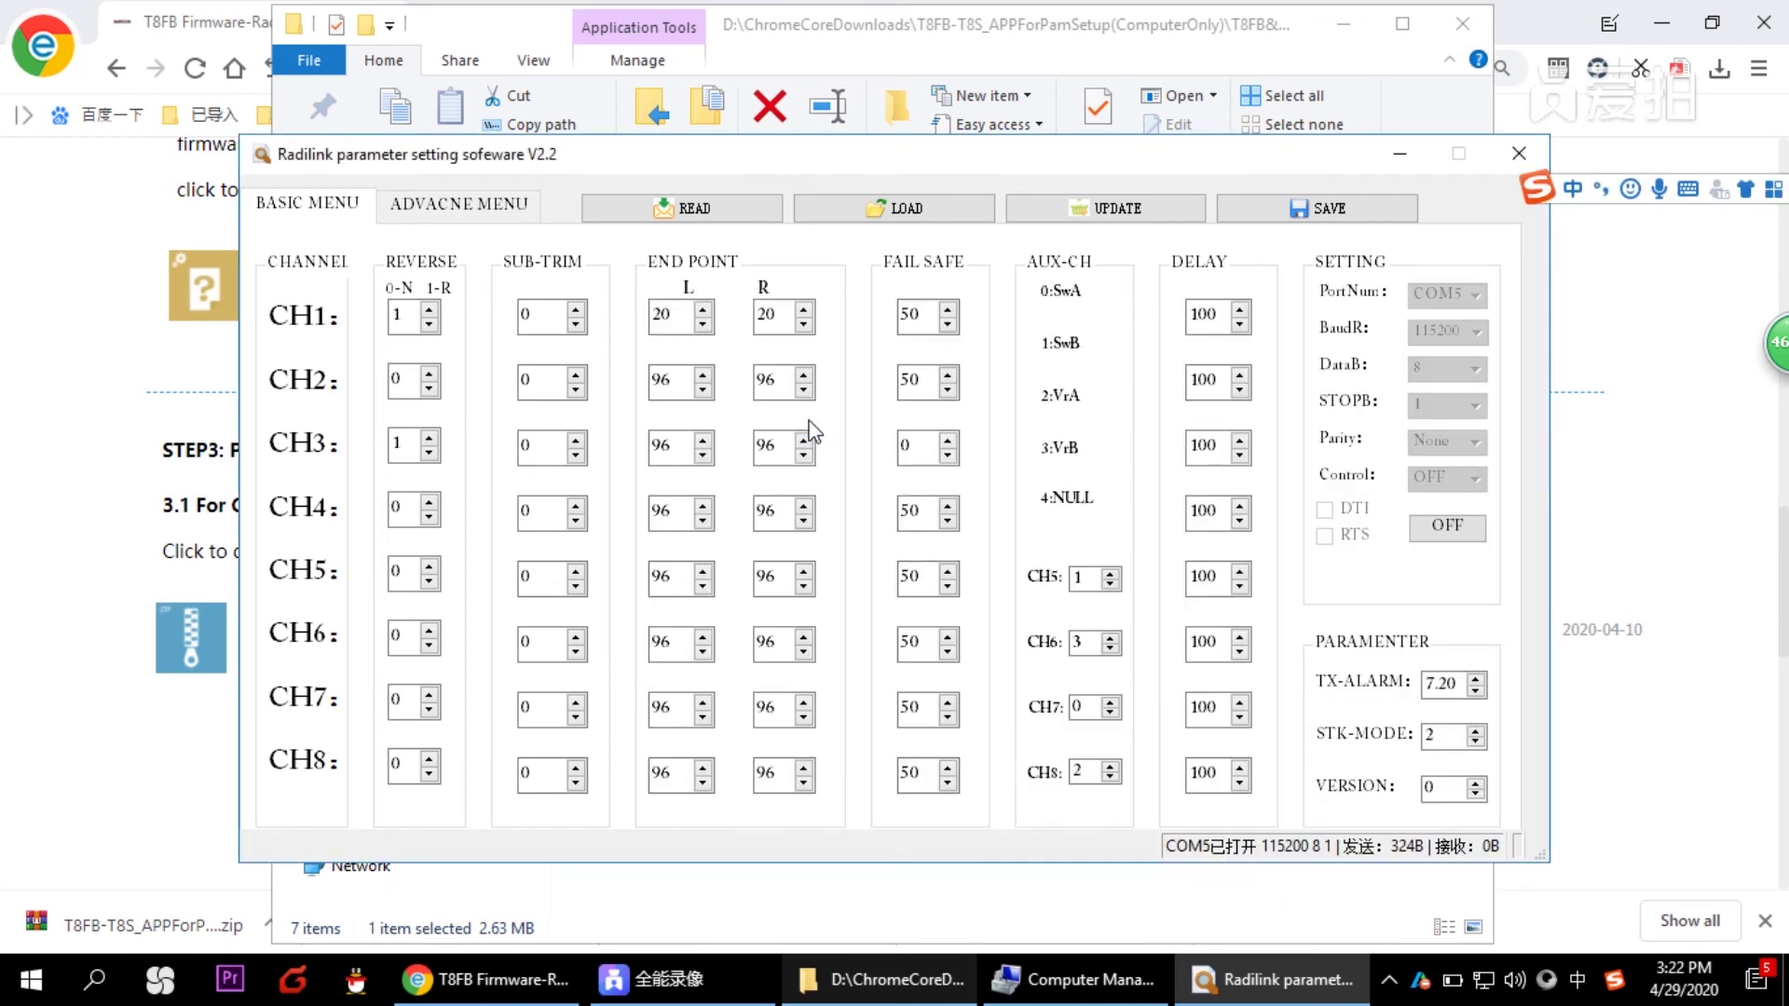
pyautogui.click(576, 323)
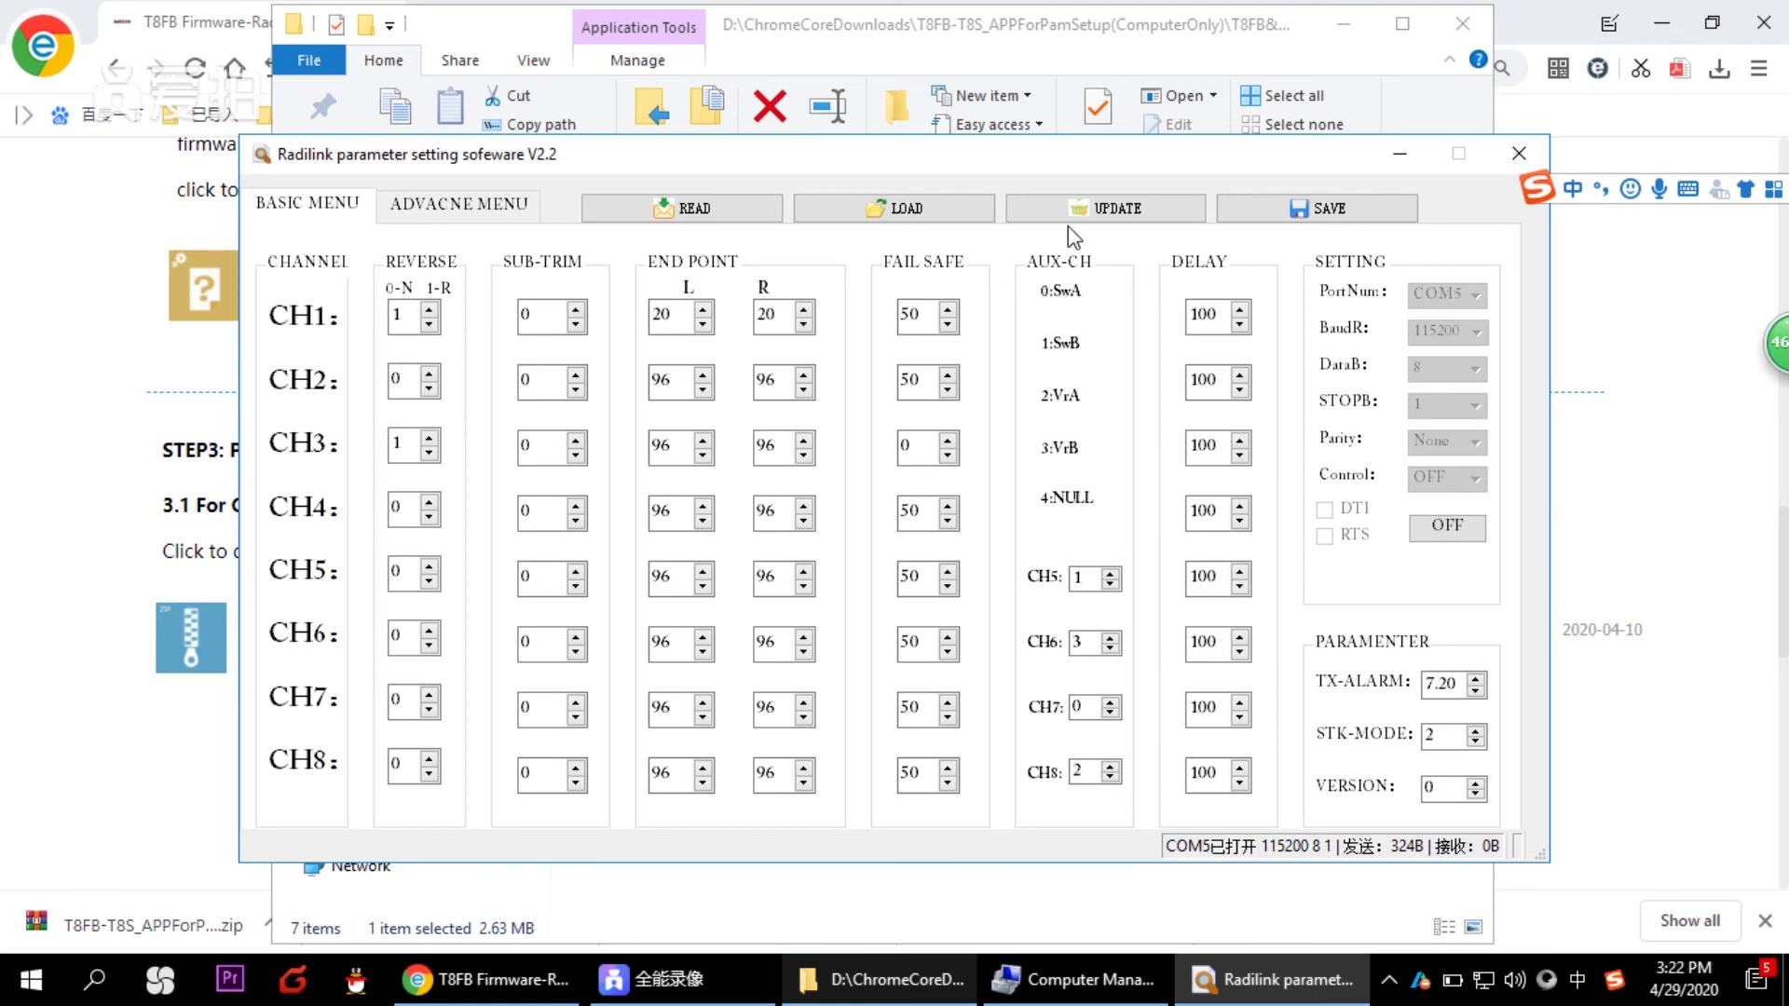
# - Write the Model 1 settings to the transmitter, reopen COM5, and read back TX-ALARM 7.20, STK-MODE 2, version 301
pyautogui.click(1092, 212)
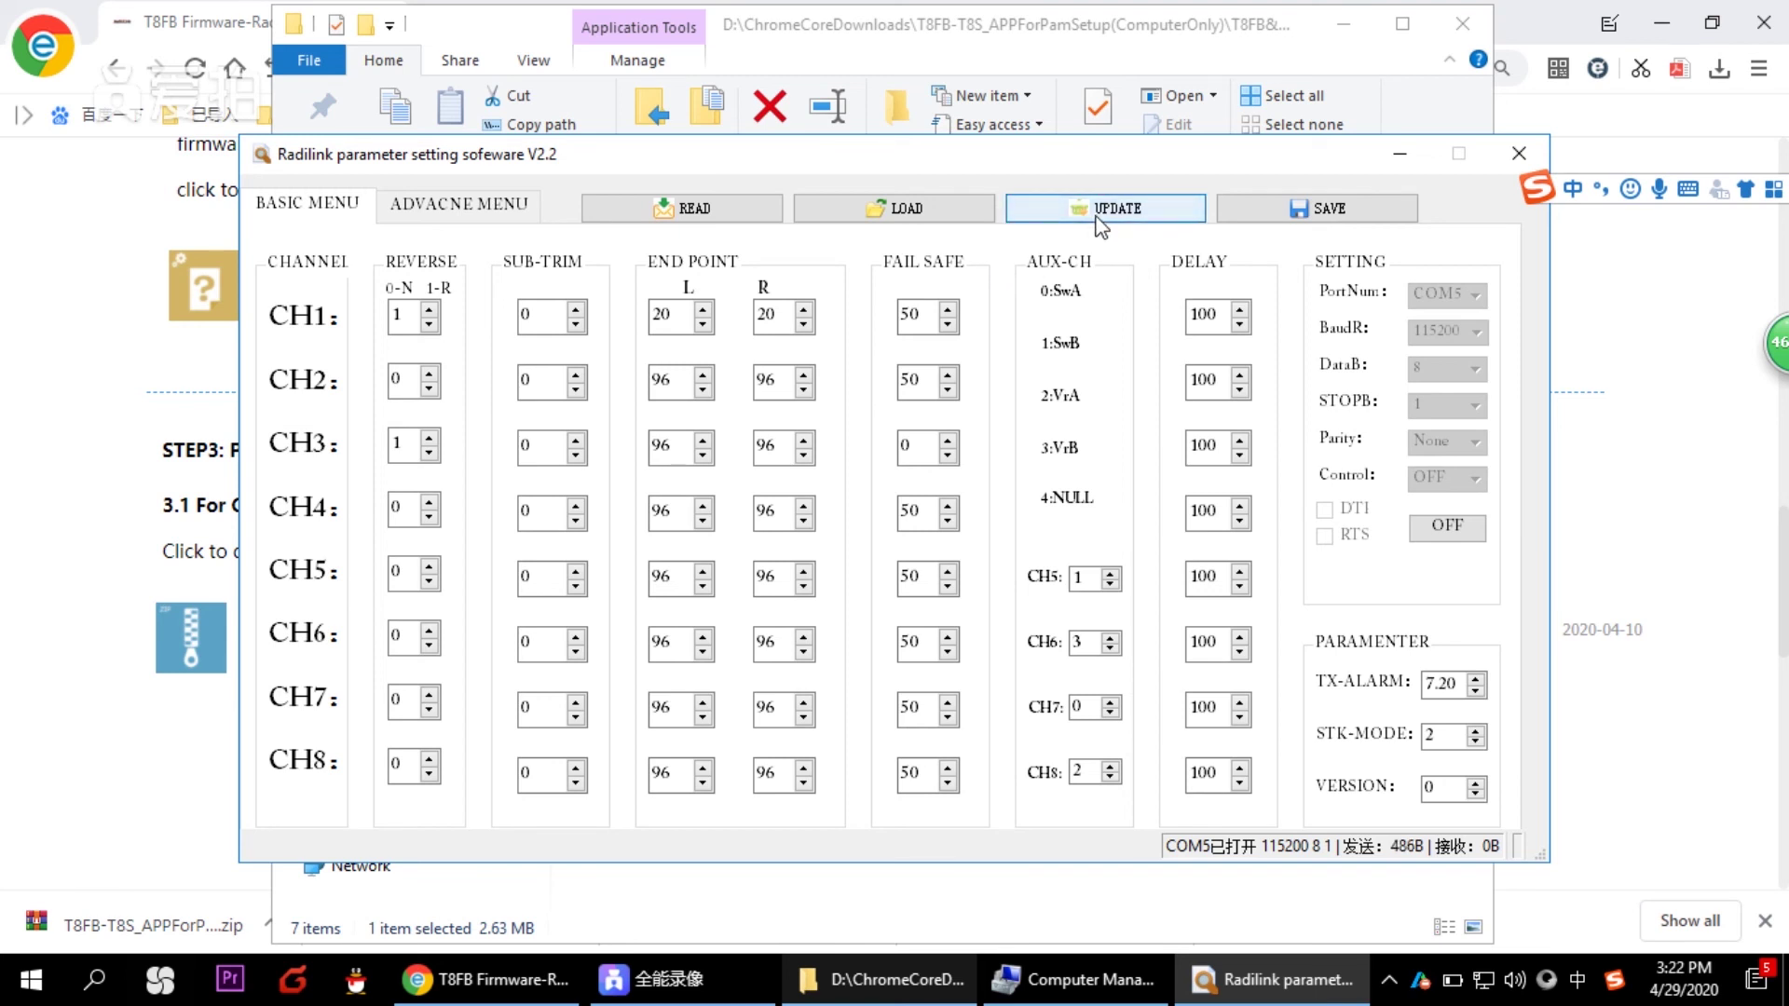
pyautogui.click(1459, 525)
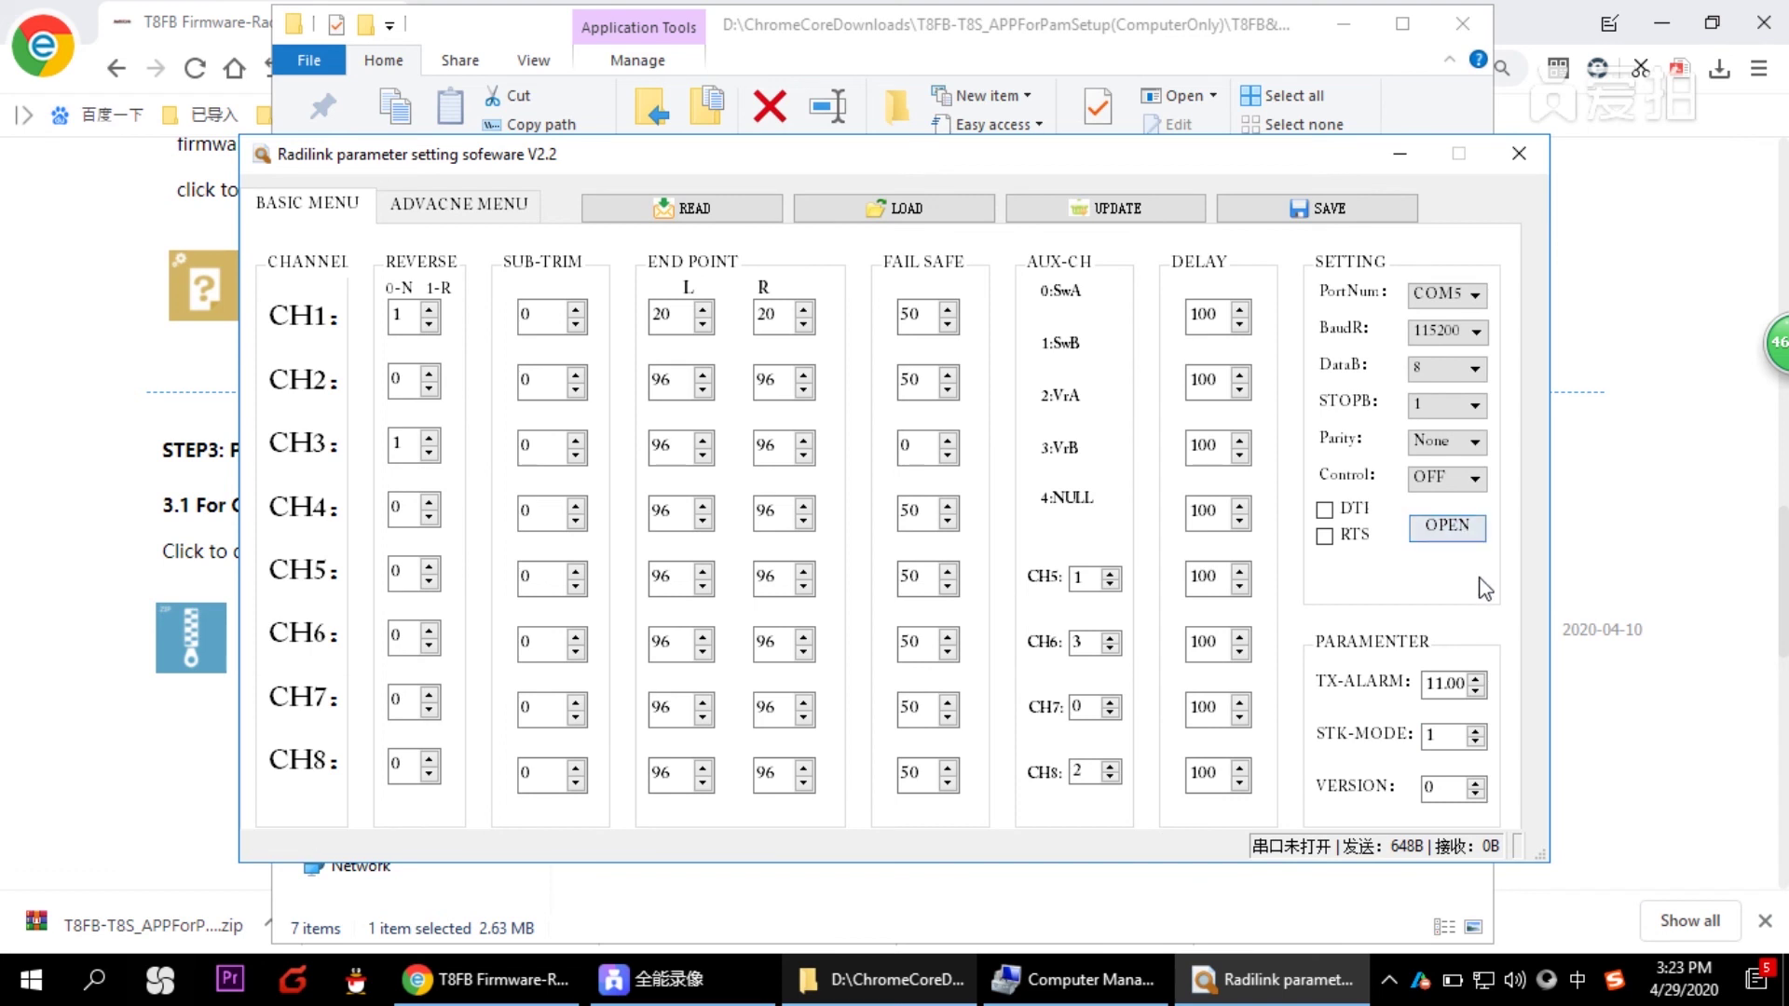
pyautogui.click(1459, 528)
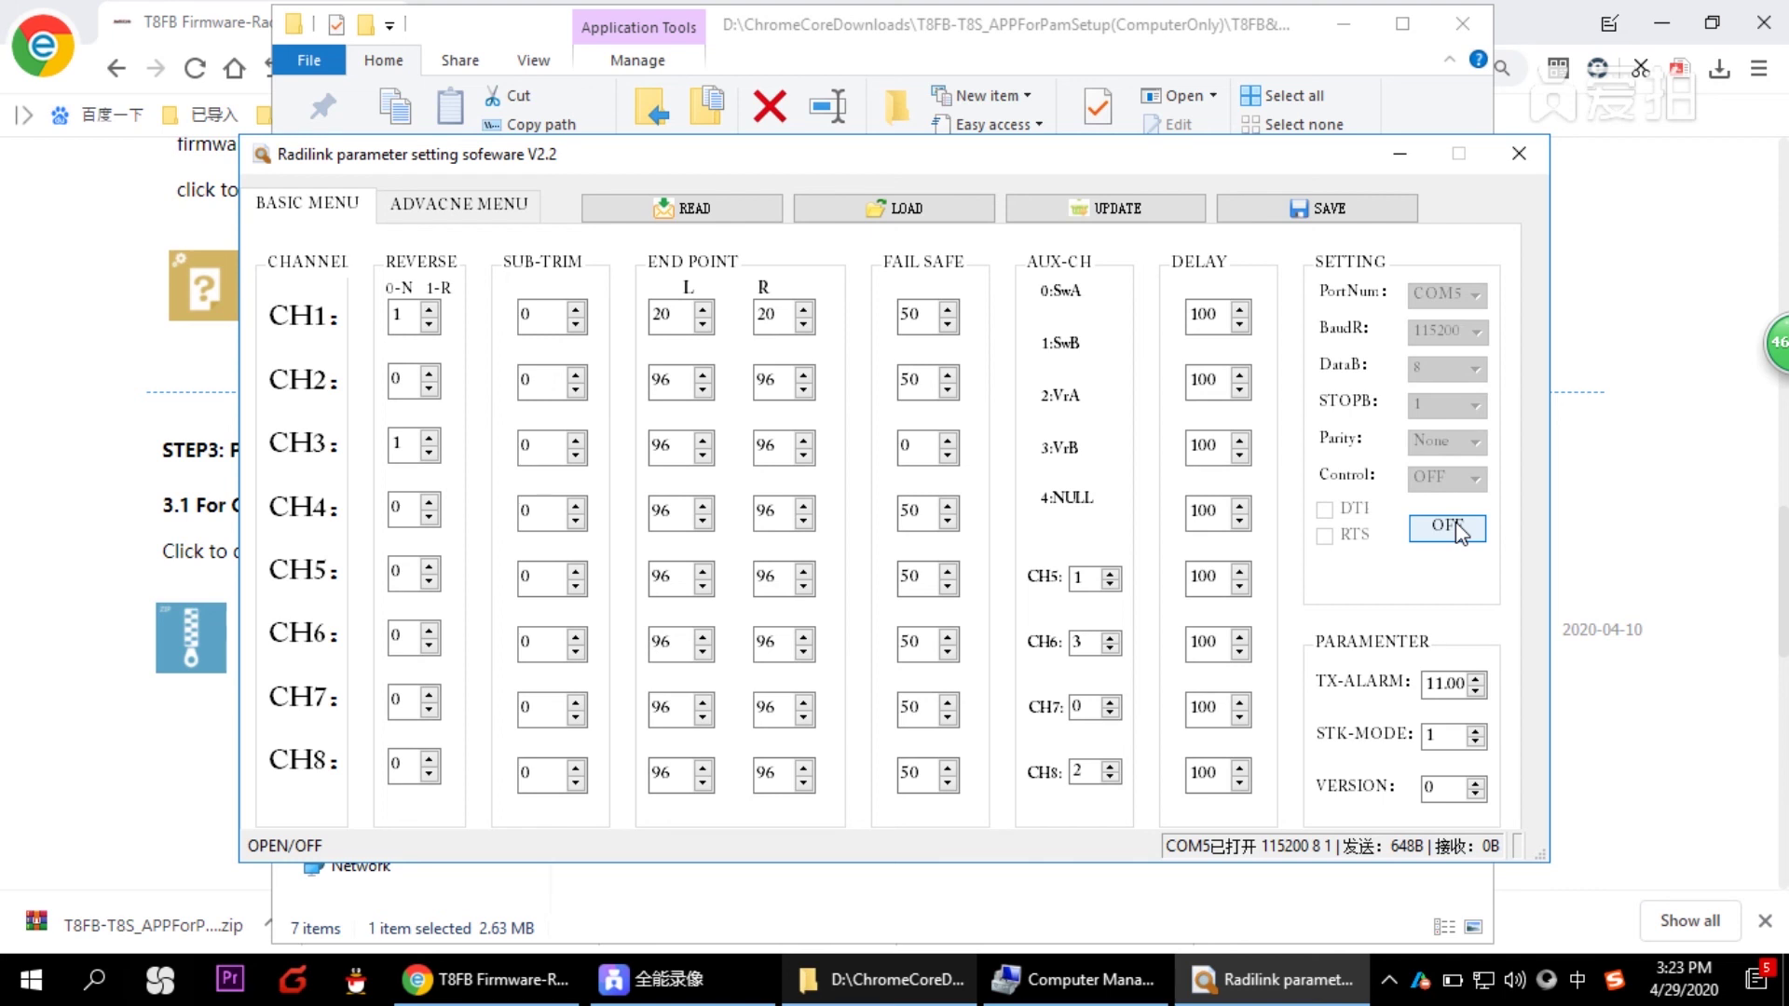
pyautogui.click(729, 216)
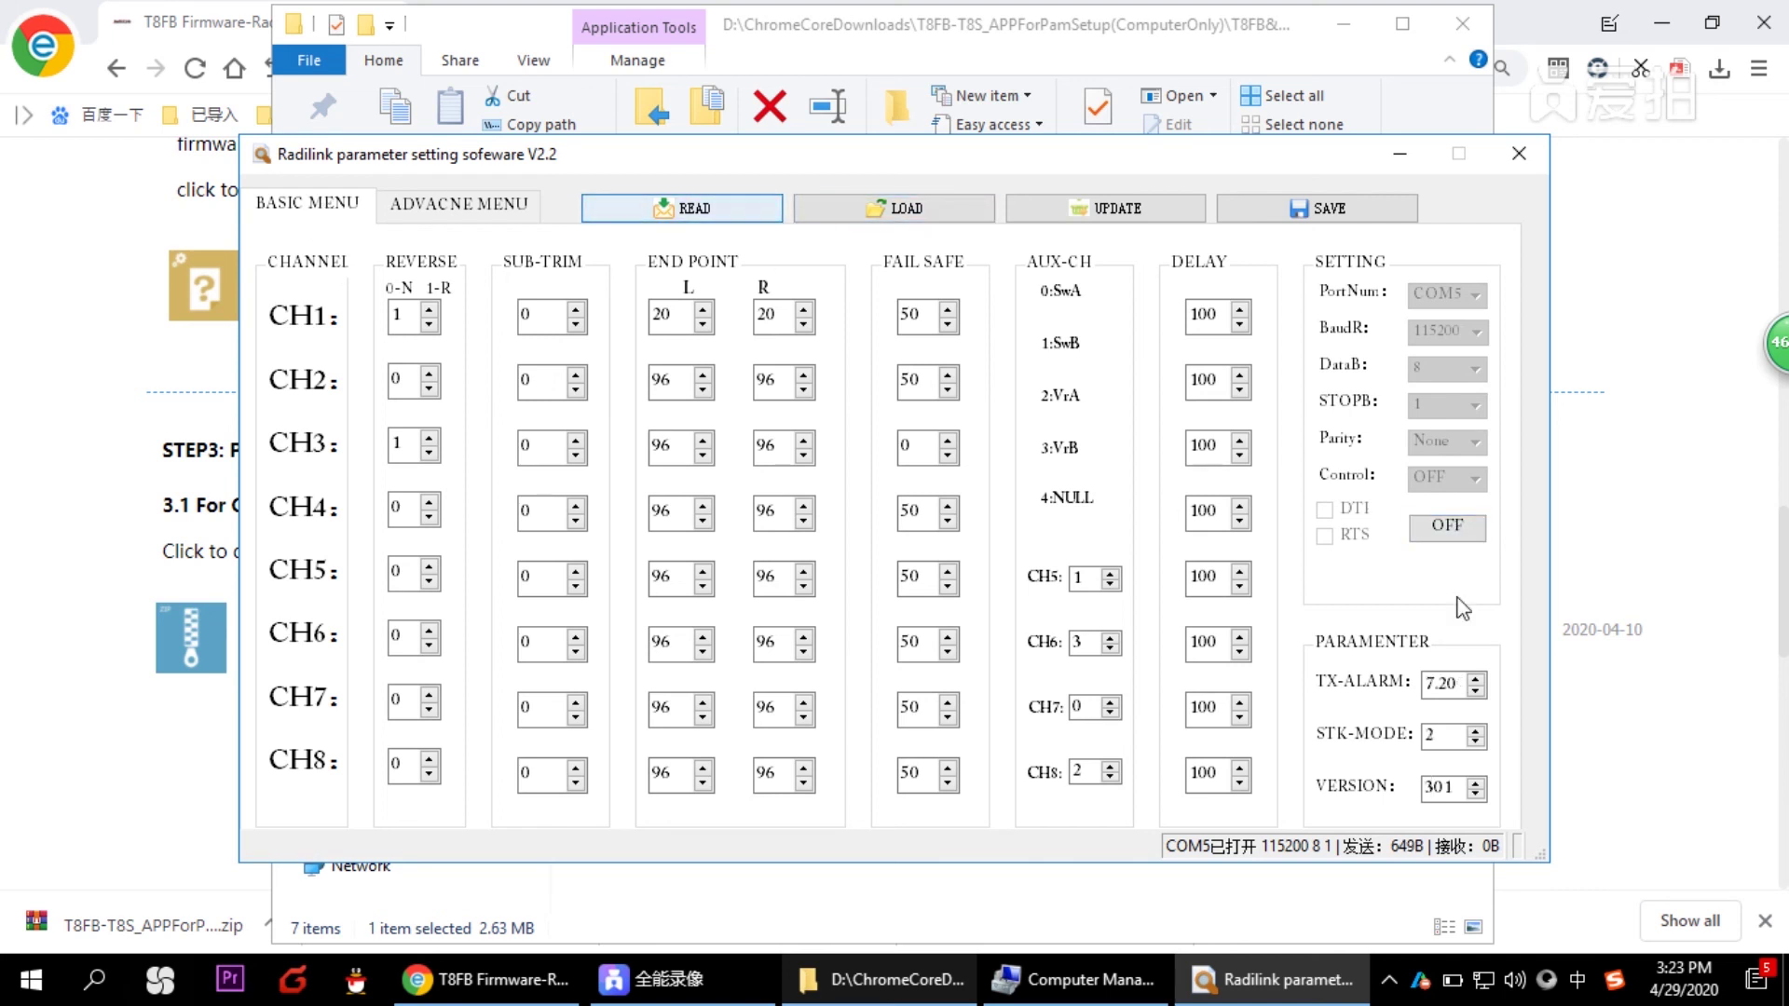